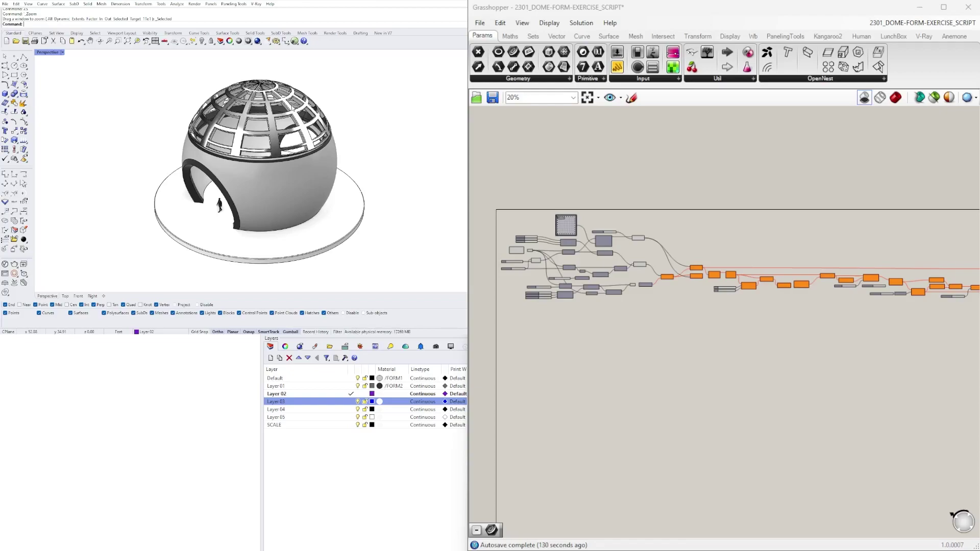
Hide all of the baked dome objects in the Rhino viewport and turn on the shaded Grasshopper geometry preview
drag(389, 268, 89, 66)
key(ctrl+h)
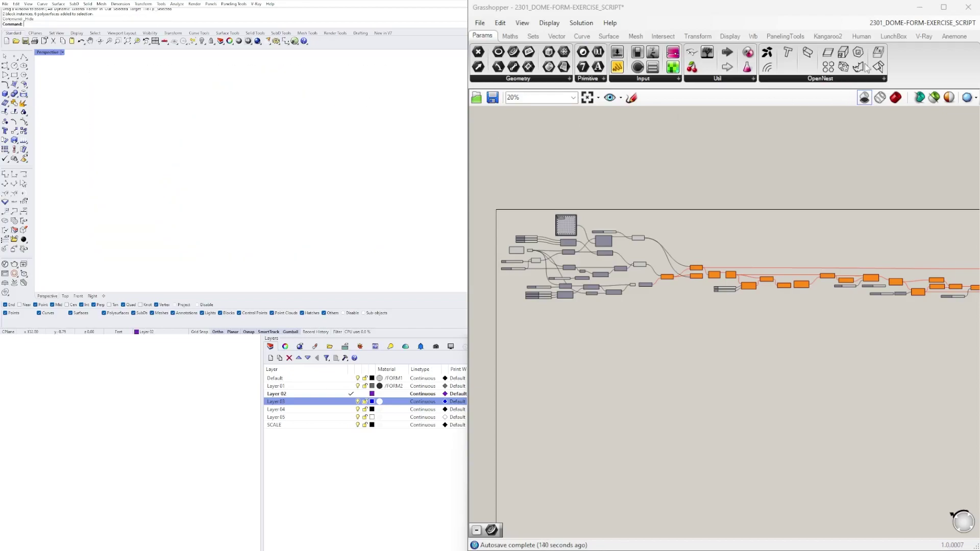
click(895, 97)
right_drag(326, 168, 208, 111)
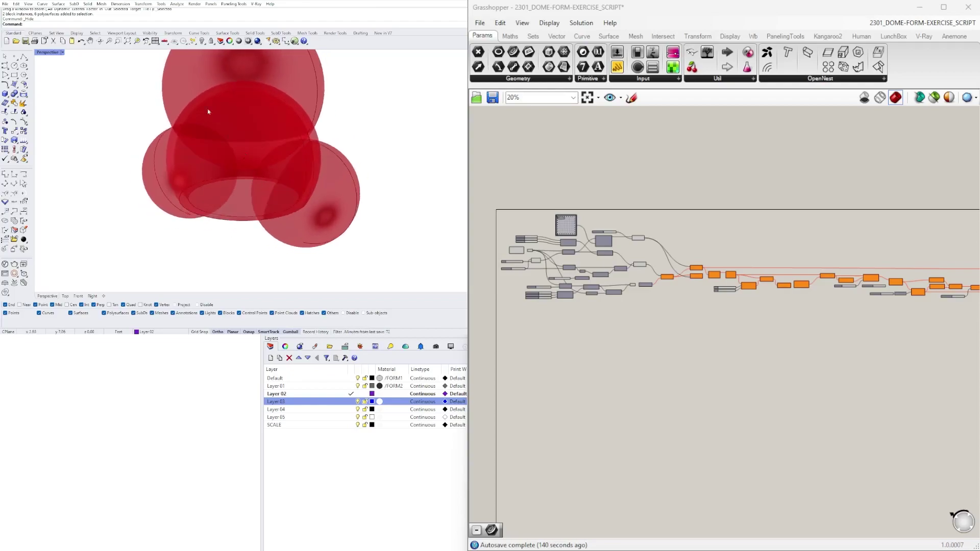
Set the Perspective viewport's display mode to Shaded and hide the remaining point light
click(63, 52)
click(83, 53)
mouse_move(278, 124)
right_down()
mouse_move(265, 119)
mouse_move(252, 153)
mouse_move(276, 161)
mouse_move(263, 178)
right_up()
click(236, 134)
key(ctrl+h)
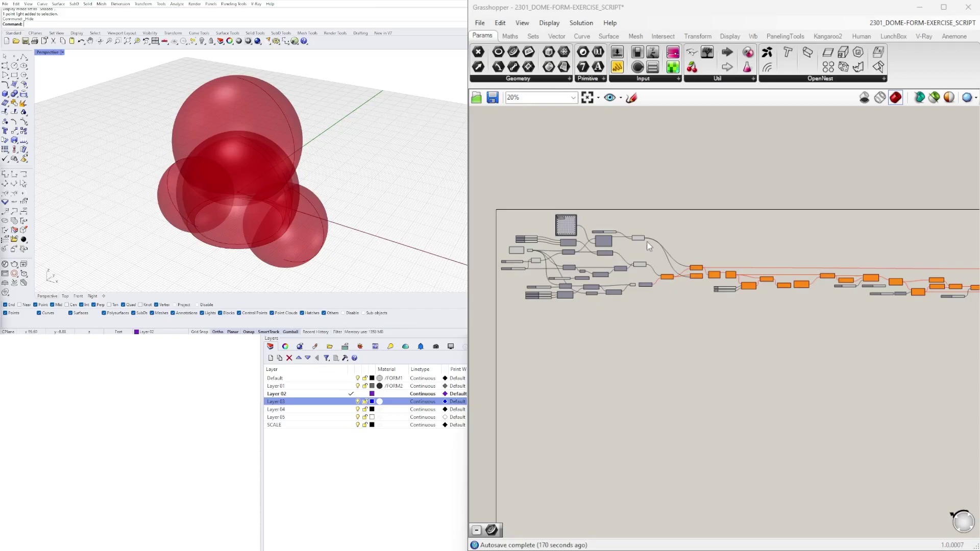
Examine the base Point component and the inner Sphere that it feeds at the start of the definition
scroll(647, 241, up, 8)
click(587, 238)
drag(597, 241, 599, 236)
right_drag(359, 201, 301, 177)
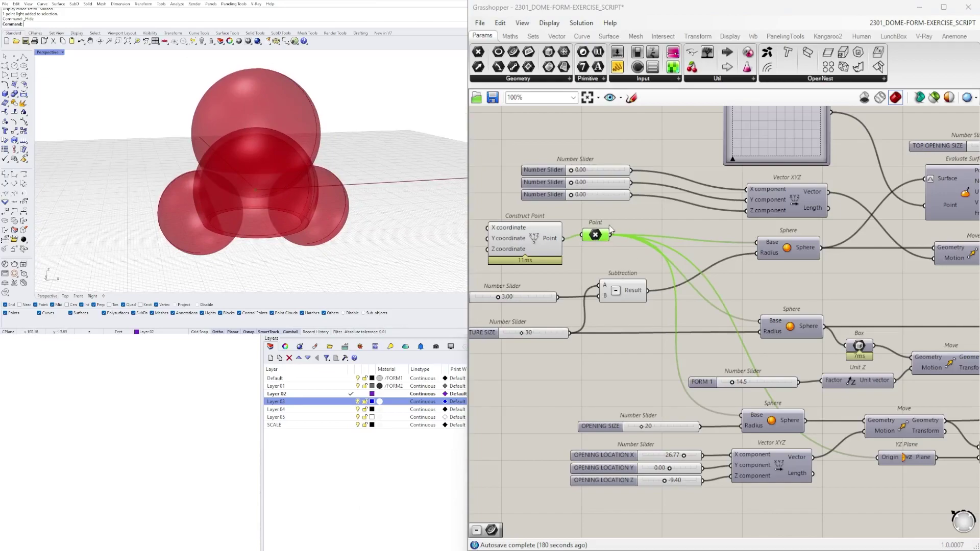
drag(600, 232, 601, 233)
drag(802, 257, 800, 257)
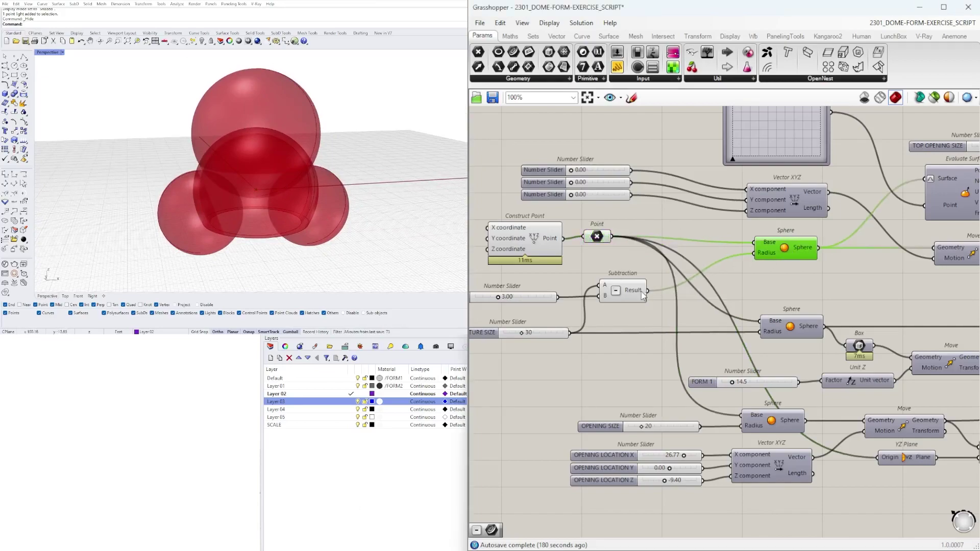
Increase the structure size slider that drives the radii of the two main dome spheres
right_drag(605, 297, 679, 296)
scroll(601, 330, up, 4)
drag(598, 336, 606, 360)
scroll(582, 295, down, 1)
right_drag(572, 297, 638, 311)
scroll(632, 306, up, 3)
mouse_move(634, 280)
mouse_down()
mouse_move(684, 280)
mouse_move(593, 279)
mouse_move(634, 279)
mouse_up()
Preview the Box built around the outer sphere and turn its preview off again
scroll(686, 307, down, 6)
right_drag(897, 360, 718, 339)
right_drag(828, 325, 700, 317)
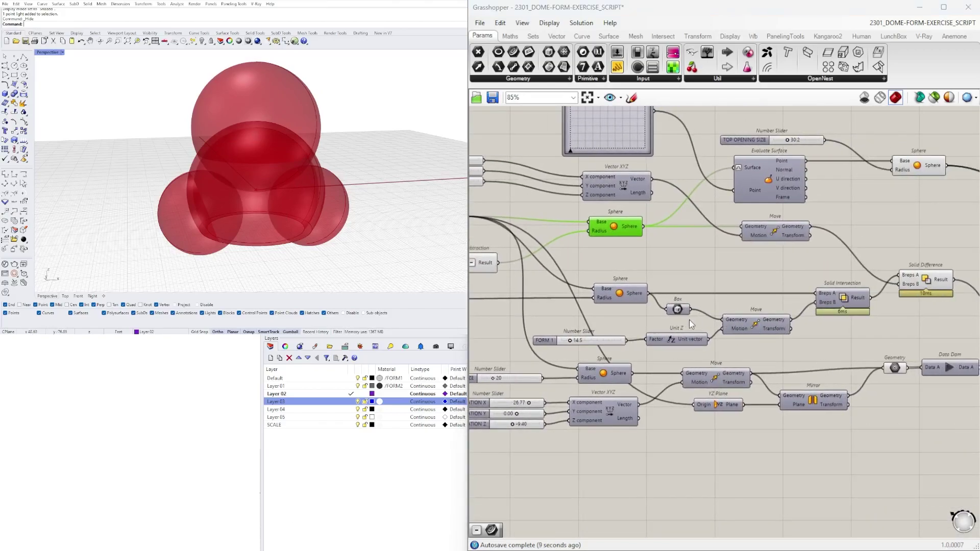
click(675, 311)
right_click(673, 311)
click(702, 332)
right_drag(273, 196, 307, 168)
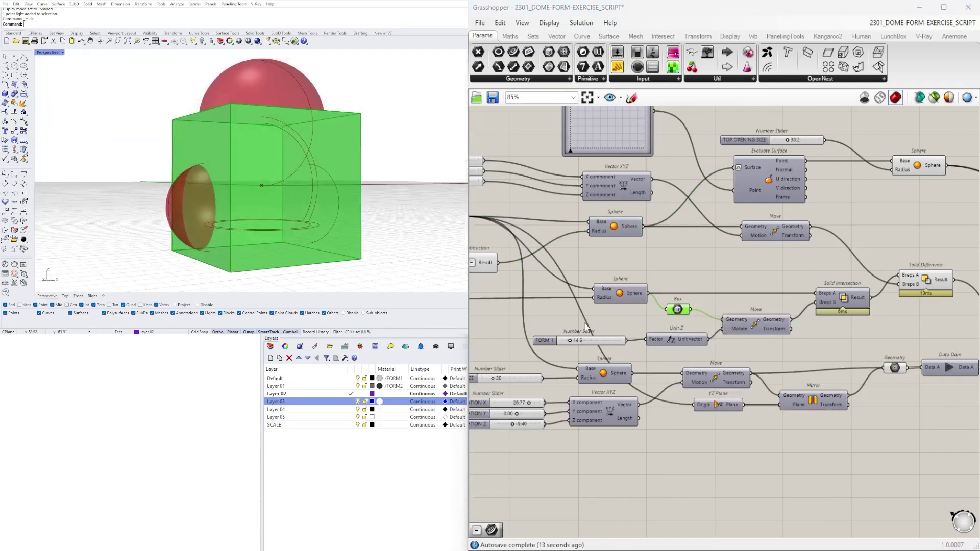
right_click(677, 310)
click(702, 327)
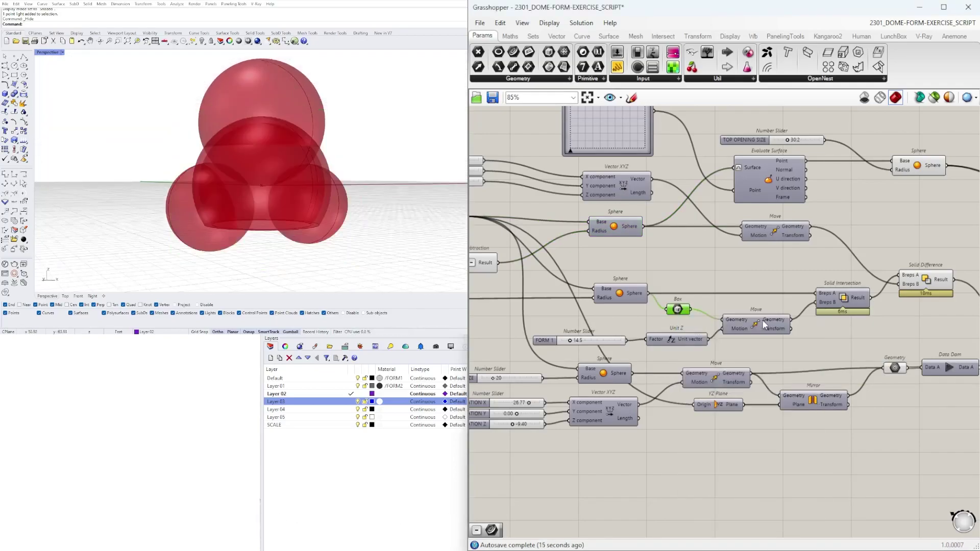
Set the FORM 1 slider to 18.0, temporarily previewing the moved cutting box to check its height
right_click(755, 323)
click(767, 343)
right_drag(389, 175, 429, 193)
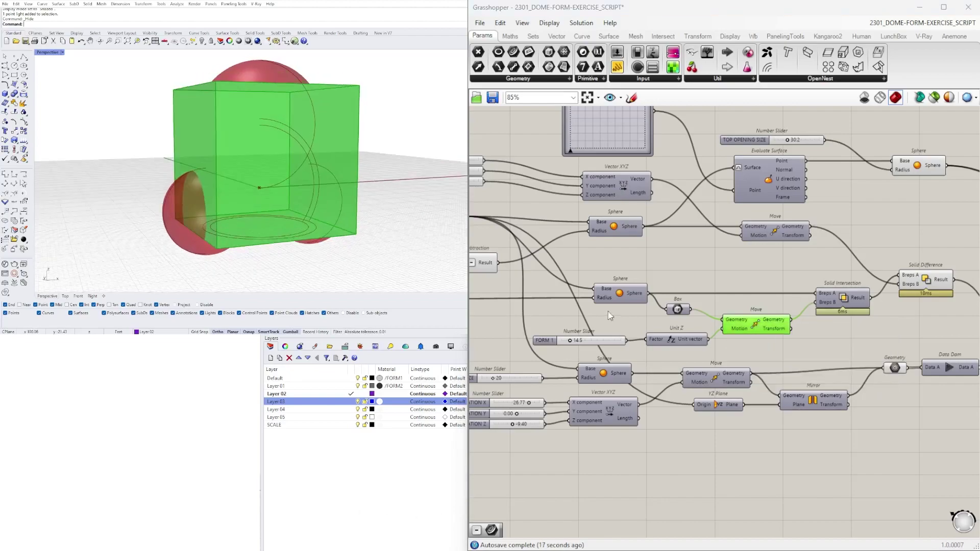
scroll(577, 336, up, 5)
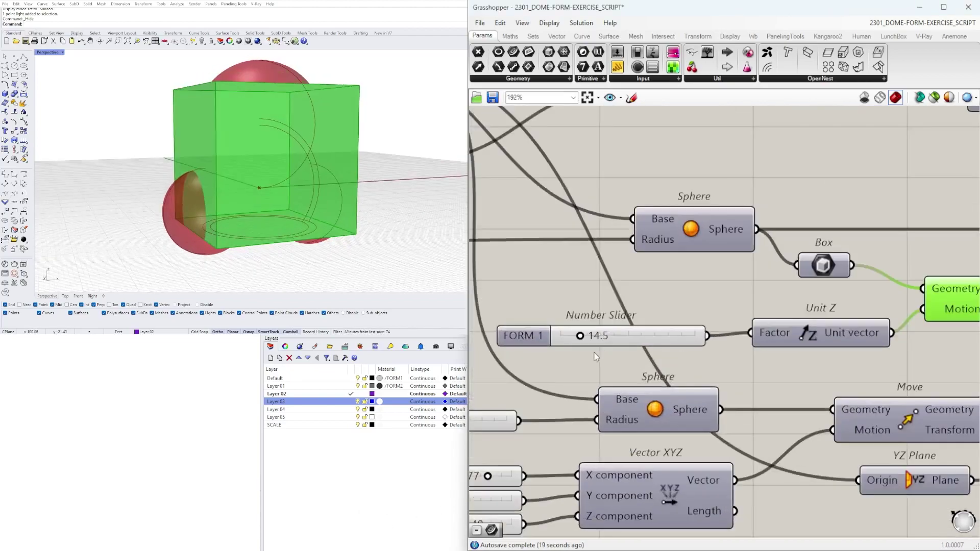
mouse_move(577, 333)
mouse_down()
mouse_move(611, 333)
mouse_move(581, 329)
mouse_up()
scroll(582, 329, down, 4)
right_click(795, 308)
click(815, 328)
right_drag(574, 357, 654, 361)
scroll(594, 353, up, 5)
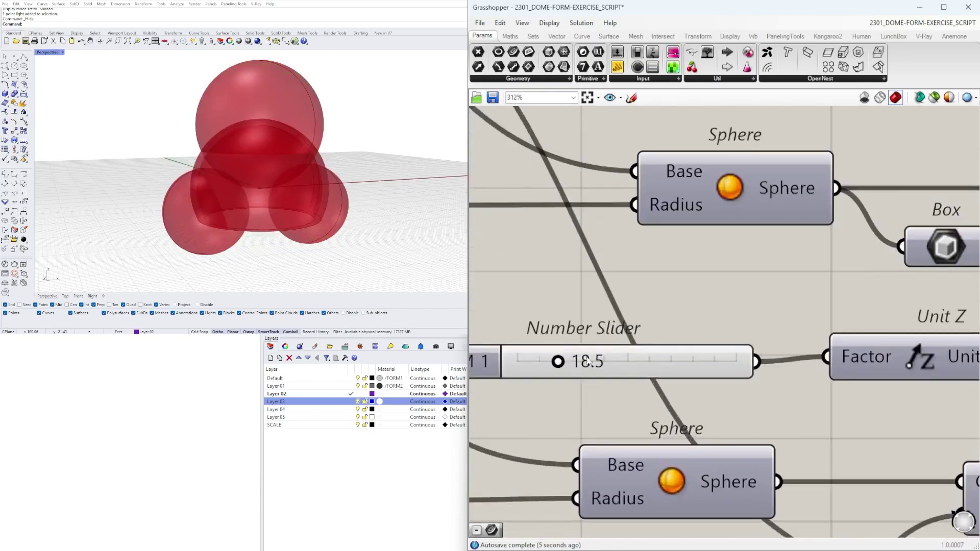
mouse_move(558, 361)
mouse_down()
mouse_move(594, 363)
mouse_move(552, 372)
mouse_up()
Turn on the preview of the Solid Intersection between the outer sphere and the moved box
scroll(654, 314, down, 9)
right_drag(863, 312, 690, 350)
scroll(754, 333, up, 3)
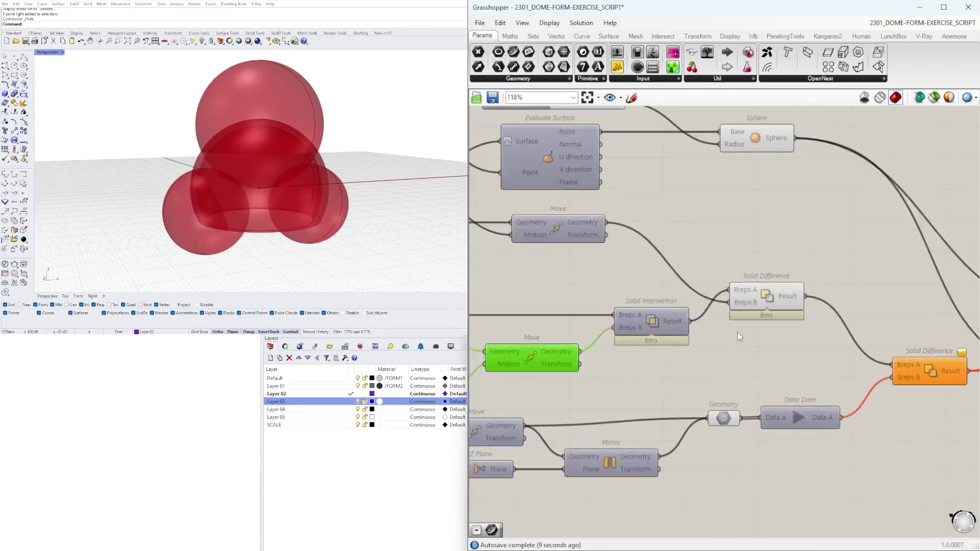
right_click(666, 318)
click(686, 342)
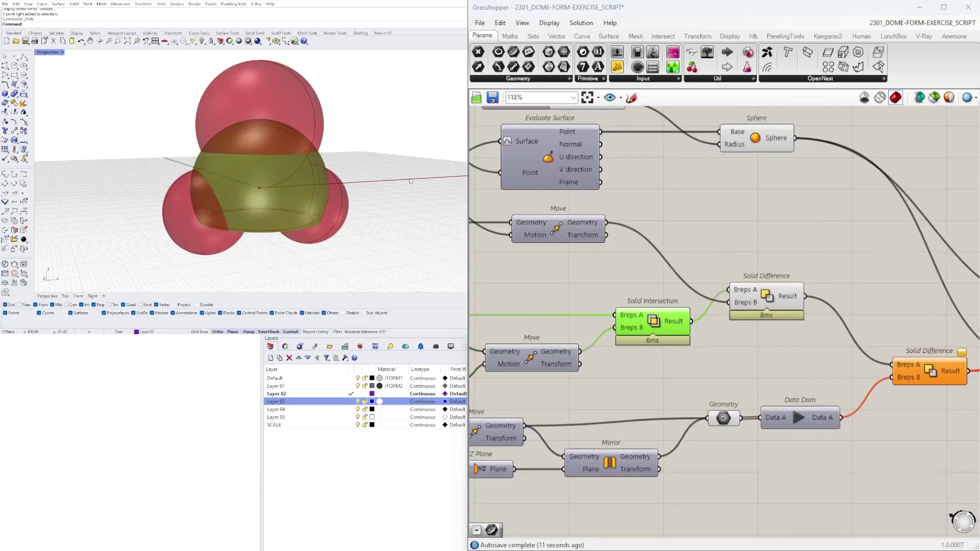
Preview the full outer Sphere that feeds the Solid Intersection and turn its preview off again
right_drag(524, 357, 900, 360)
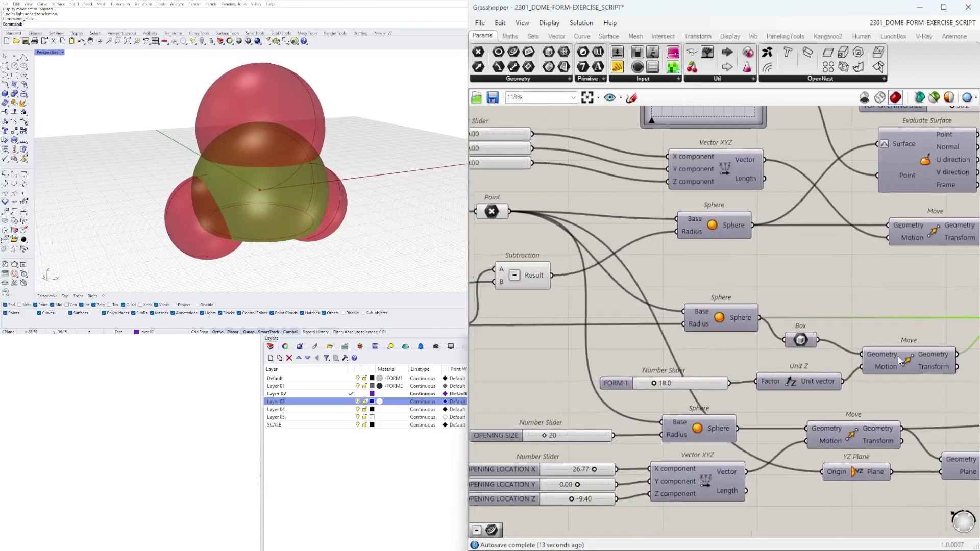
click(712, 319)
right_click(721, 316)
click(740, 339)
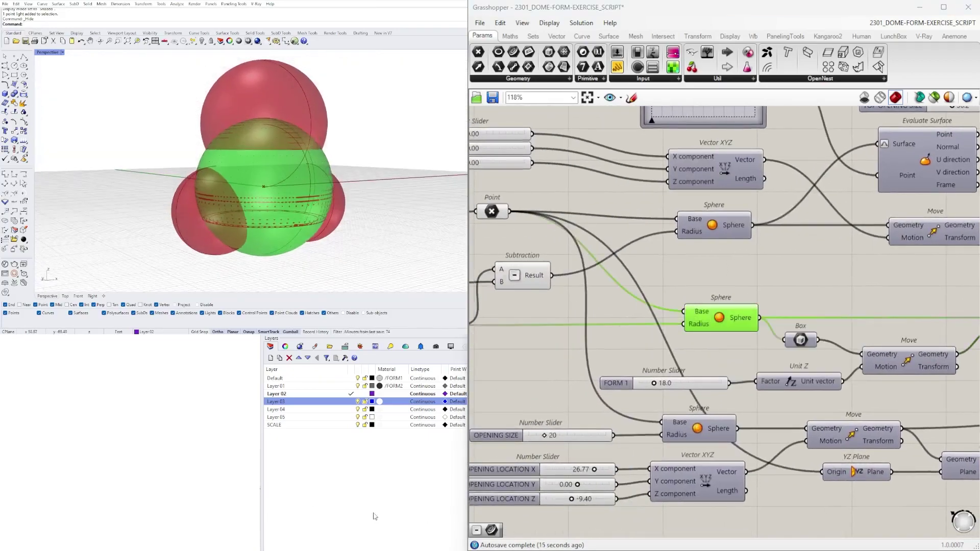
right_click(715, 319)
click(734, 341)
Preview the moved inner sphere that the first Solid Difference subtracts, and turn its preview off again
scroll(902, 353, down, 1)
right_drag(902, 353, 662, 353)
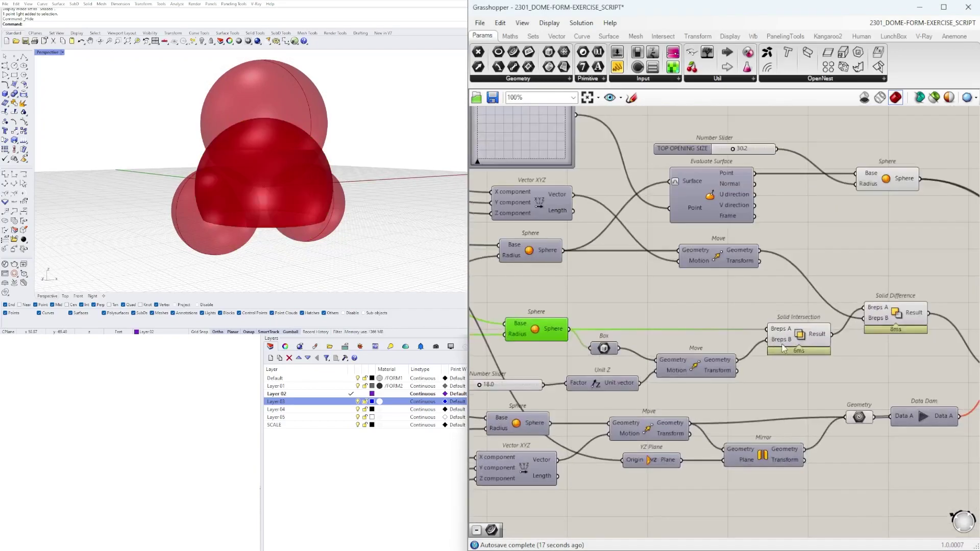
click(880, 316)
click(714, 255)
right_click(682, 259)
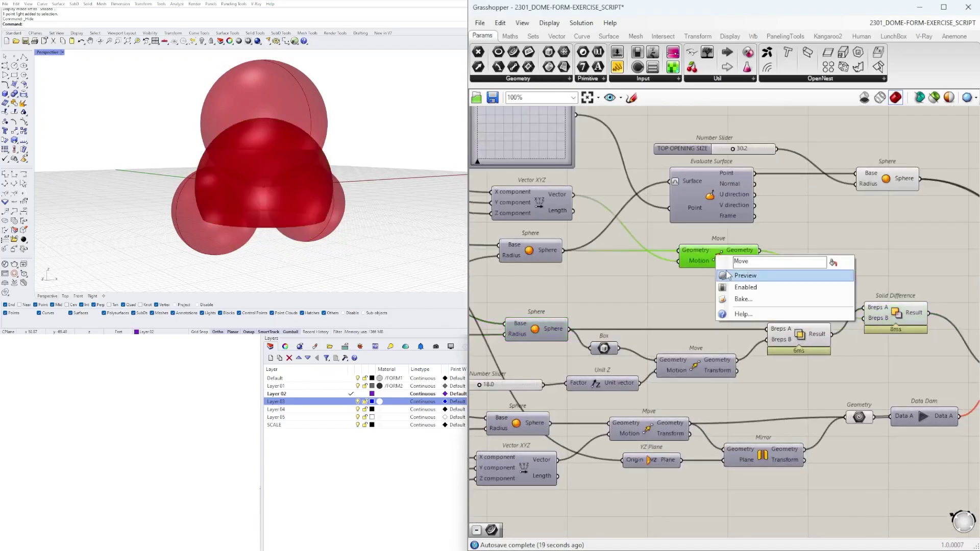
click(704, 276)
right_drag(405, 168, 365, 131)
scroll(204, 175, up, 8)
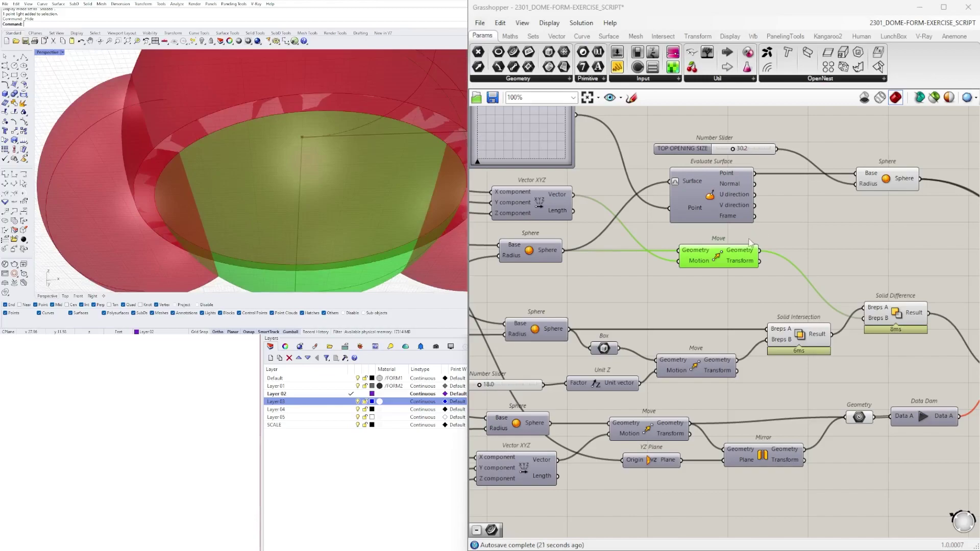
right_click(713, 262)
click(725, 280)
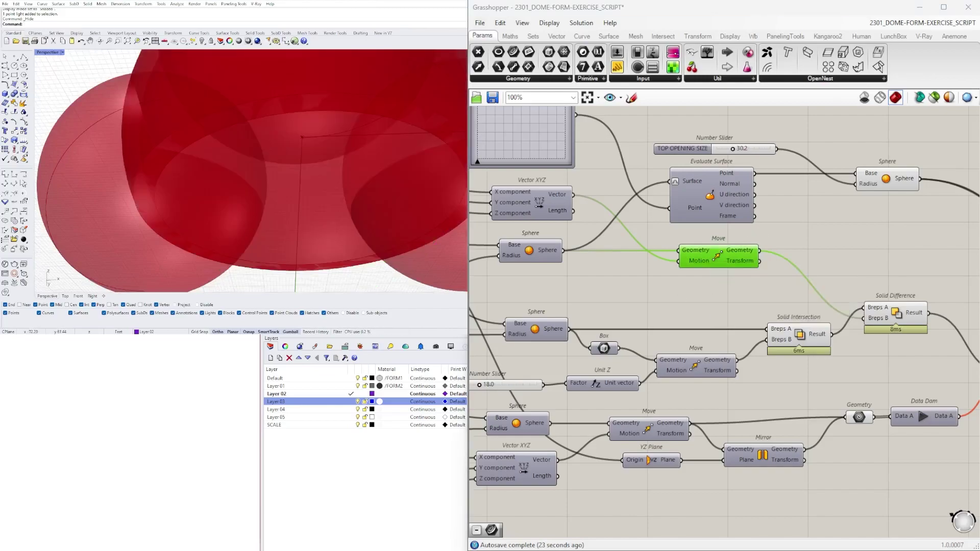
scroll(205, 140, down, 6)
right_drag(205, 141, 273, 176)
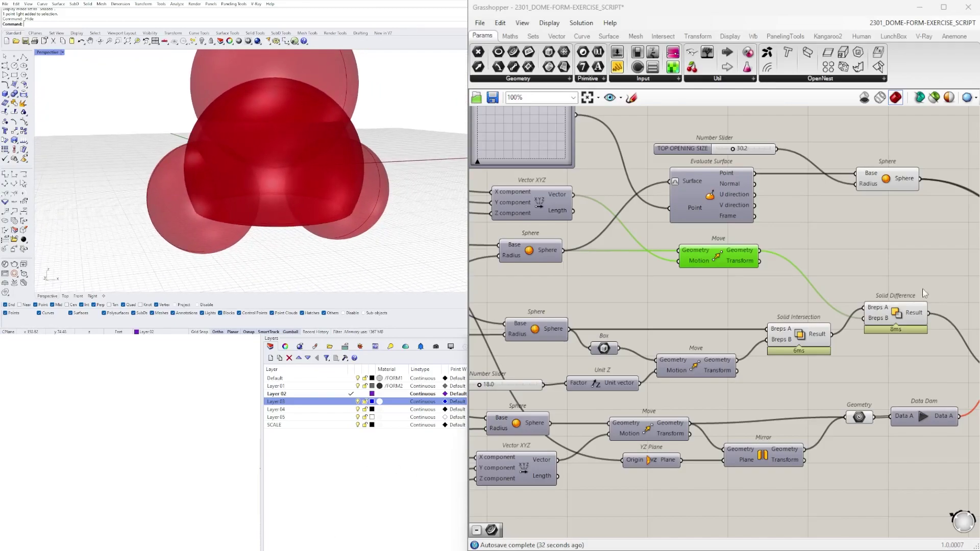
Turn off the preview of the Solid Intersection, leaving the first Solid Difference previewed
right_drag(916, 377, 819, 372)
drag(819, 372, 678, 281)
middle_click(697, 280)
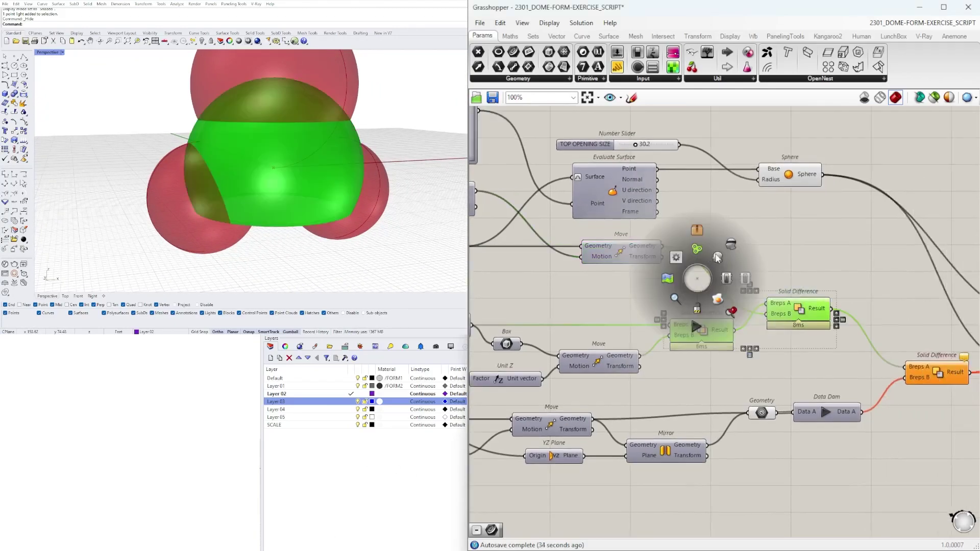
click(736, 241)
click(789, 250)
click(794, 304)
right_click(797, 308)
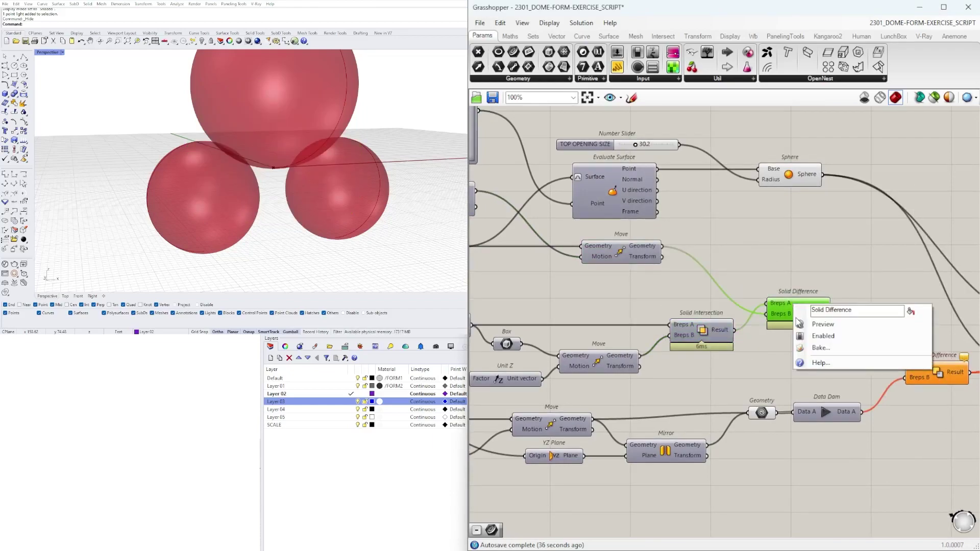
click(842, 323)
Release the opening spheres through the Data Dam into the second Solid Difference
scroll(725, 332, down, 2)
scroll(723, 327, up, 2)
click(829, 361)
click(755, 408)
drag(756, 411, 745, 410)
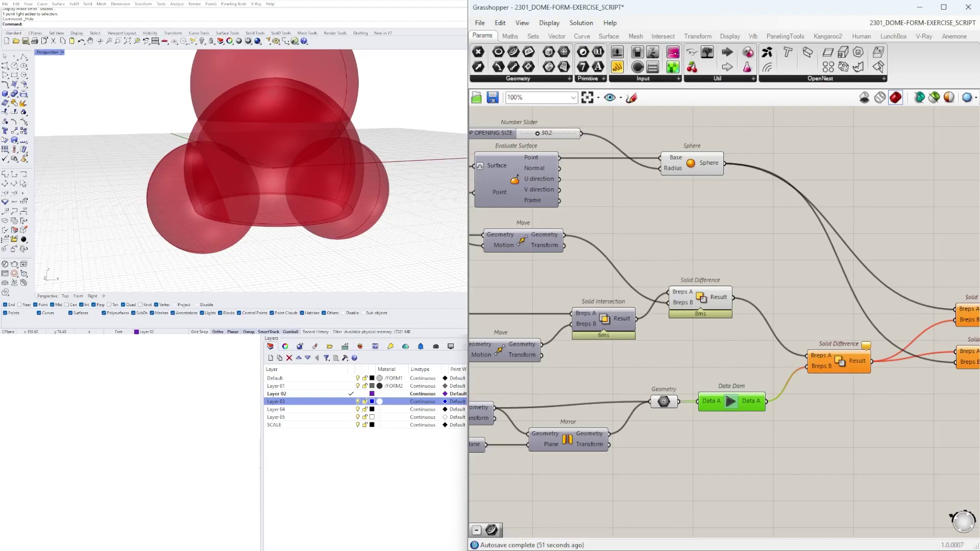
click(730, 401)
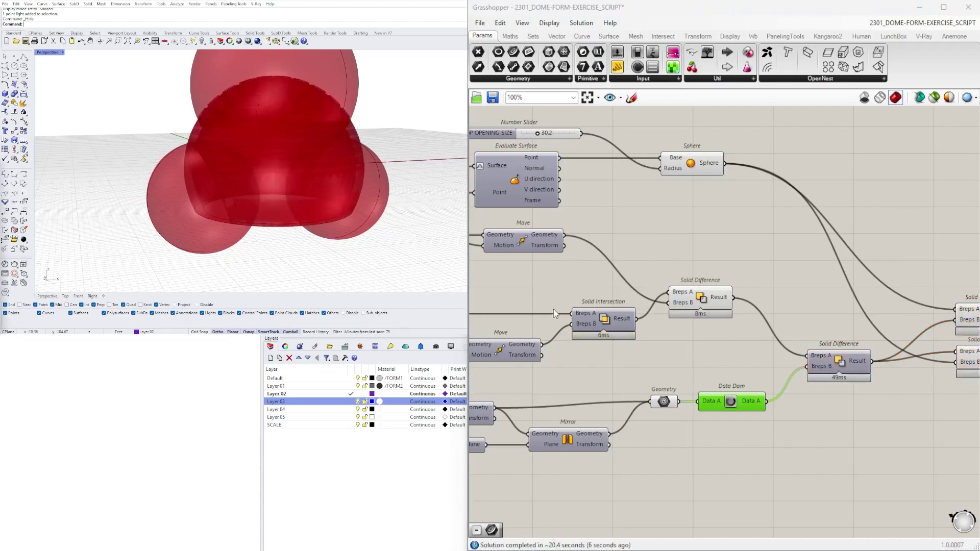
Examine the Geometry parameter holding the side opening spheres and the Solid Difference that subtracts them
right_drag(841, 403, 671, 403)
scroll(671, 403, down, 2)
right_drag(791, 405, 668, 412)
scroll(534, 432, up, 1)
scroll(639, 399, up, 3)
right_drag(534, 432, 681, 388)
click(666, 386)
scroll(666, 386, down, 2)
scroll(680, 388, up, 1)
scroll(750, 375, down, 3)
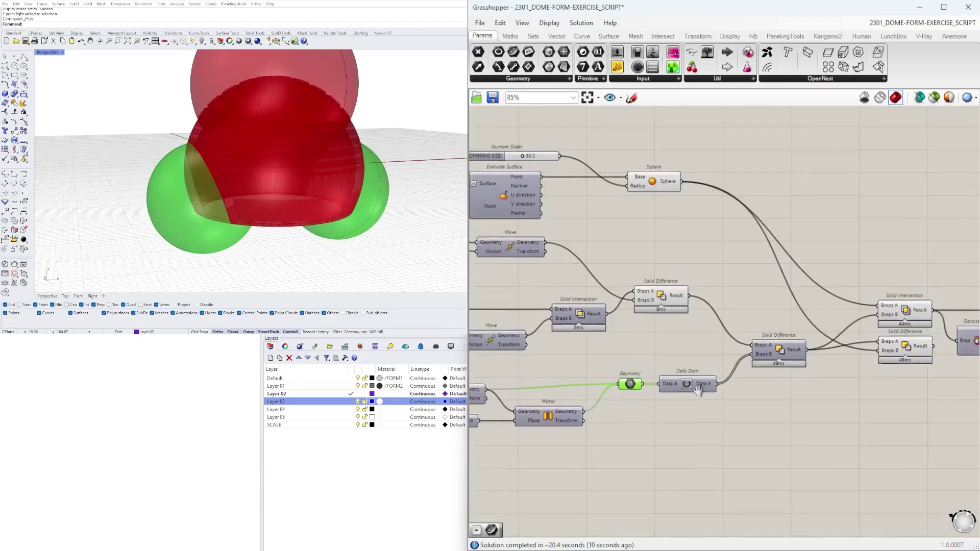
right_drag(787, 357, 669, 392)
click(668, 392)
right_drag(568, 409, 672, 394)
Examine how the top opening Sphere splits the shell through the final Solid Intersection and Solid Difference
right_drag(895, 340, 773, 362)
click(773, 355)
click(776, 382)
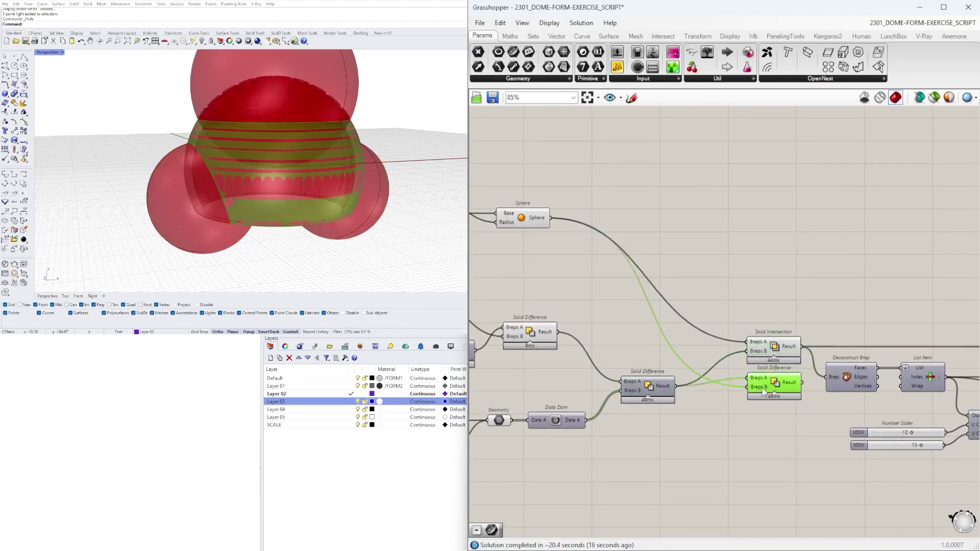
click(525, 217)
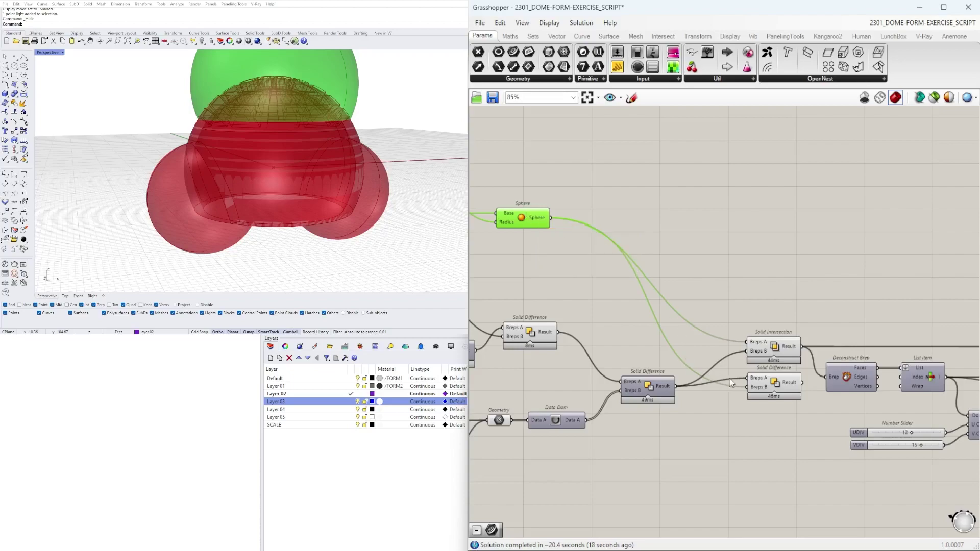
click(774, 382)
click(764, 355)
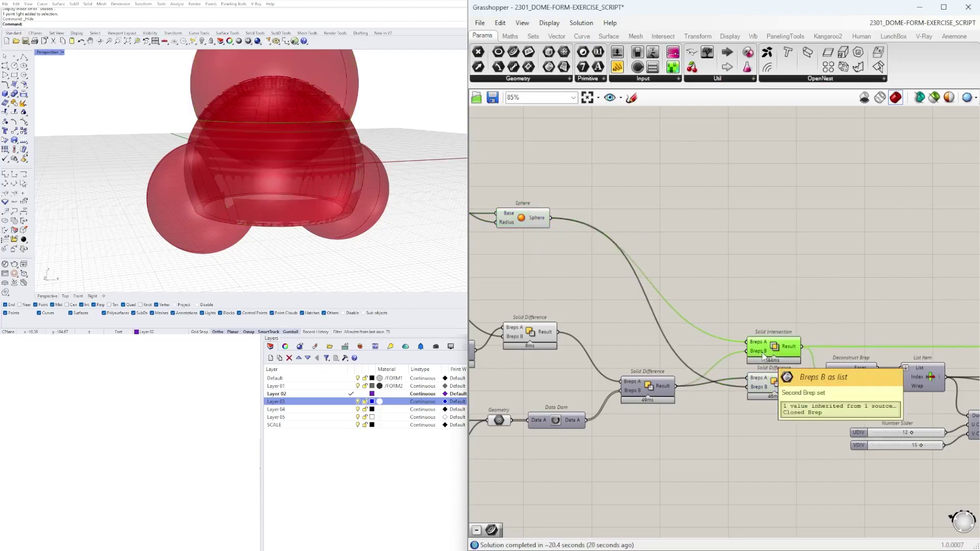
right_drag(219, 168, 260, 135)
Make room after the second Solid Difference and add a Data Dam component beside it
right_drag(808, 309, 927, 270)
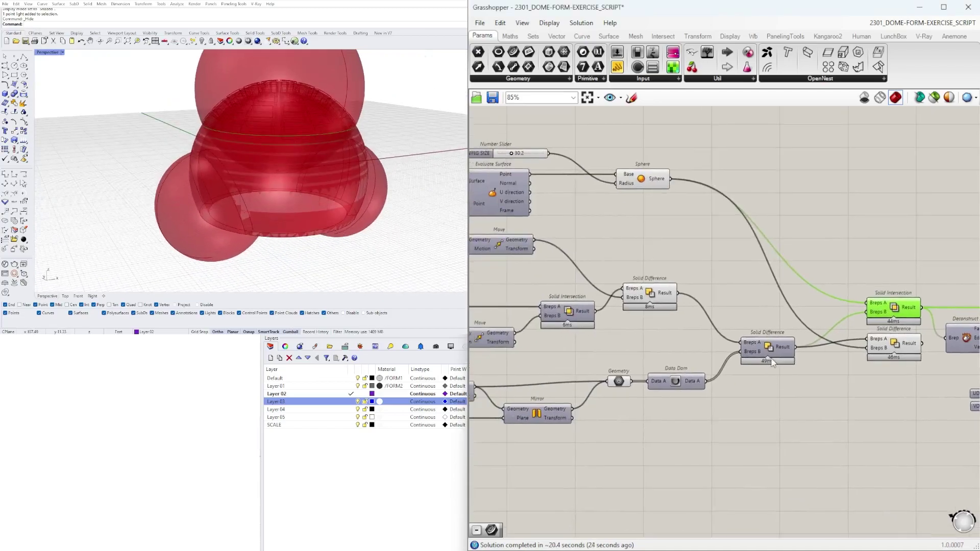
click(743, 357)
double_click(811, 402)
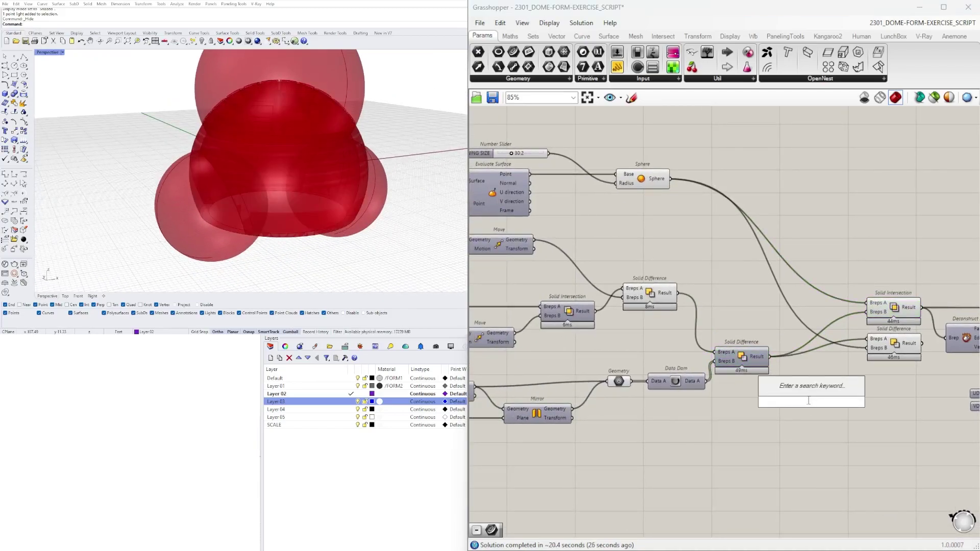
text(da)
click(795, 388)
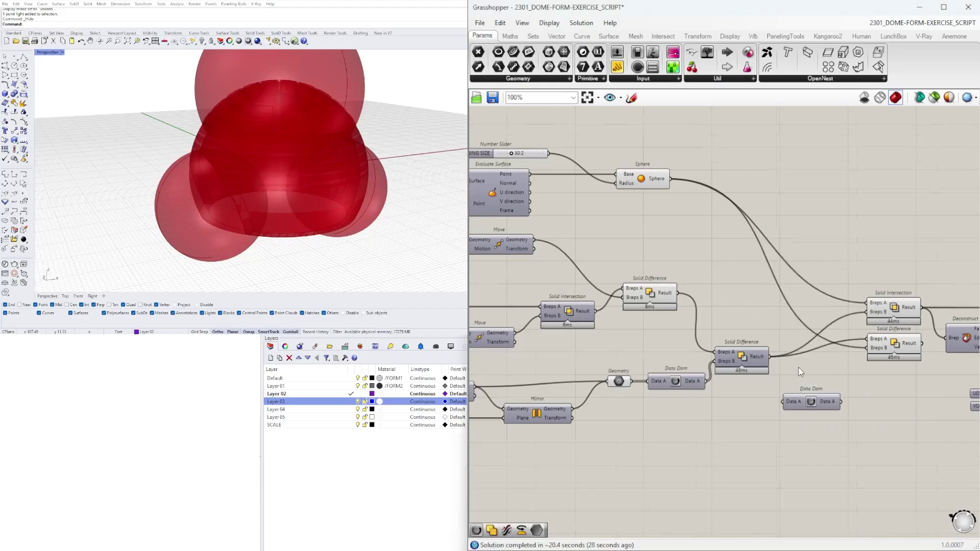
Wire the second Solid Difference's result through the new Data Dam into the final Solid Intersection and Solid Difference, and release the data
scroll(799, 366, up, 5)
mouse_move(750, 350)
mouse_down()
mouse_move(774, 423)
mouse_move(811, 357)
mouse_up()
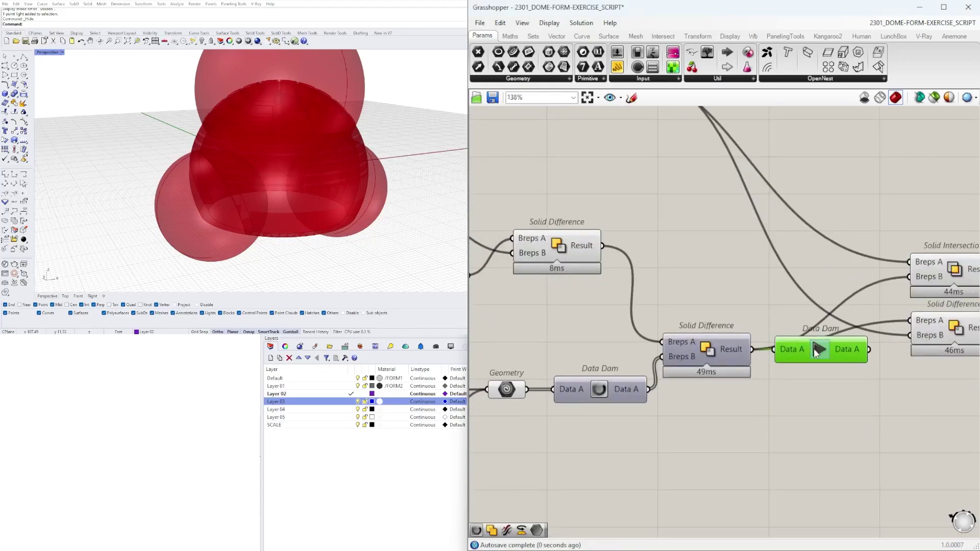
mouse_move(869, 349)
mouse_down()
mouse_move(899, 338)
mouse_move(880, 362)
mouse_move(838, 379)
mouse_move(908, 320)
mouse_up()
drag(874, 388, 821, 360)
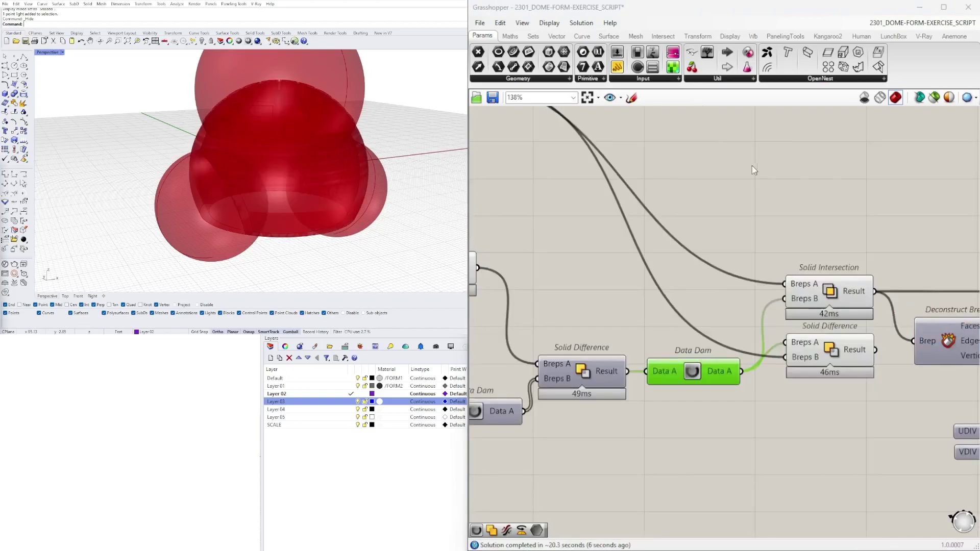
Compare the upper and lower shell parts by selecting the final Solid Intersection and Solid Difference
scroll(732, 329, down, 3)
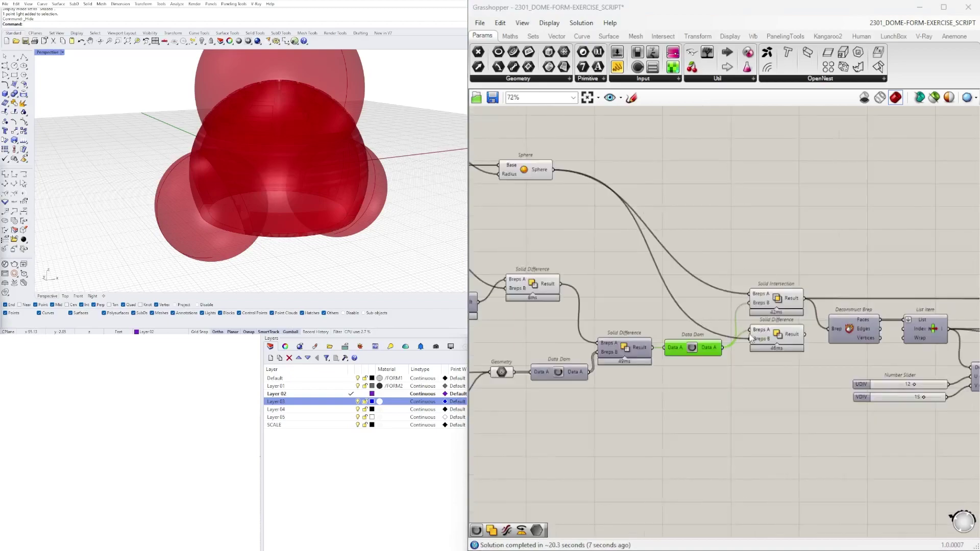
scroll(677, 328, up, 2)
scroll(677, 328, up, 1)
click(649, 282)
click(646, 311)
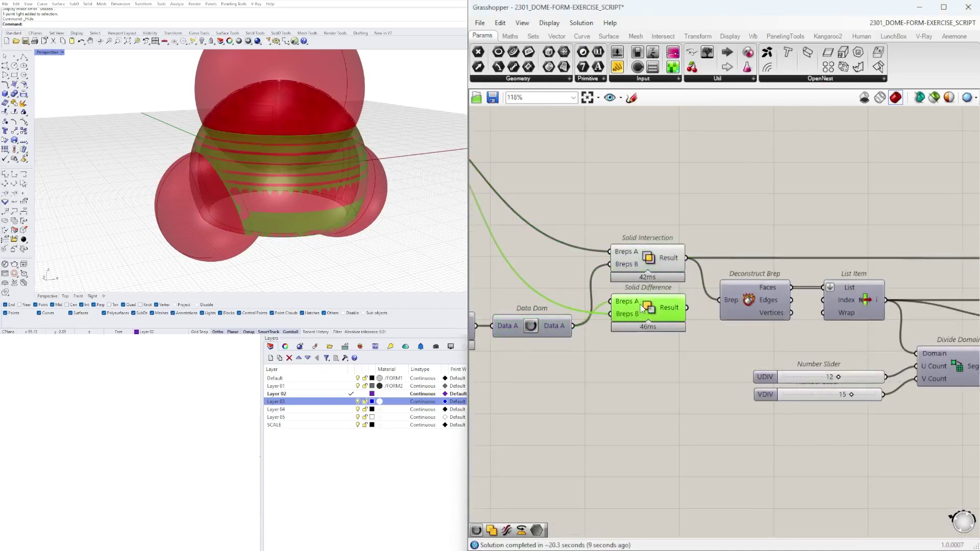
Select the final Solid Intersection and Solid Difference together to view both parts of the shell
scroll(566, 342, down, 3)
scroll(607, 328, up, 3)
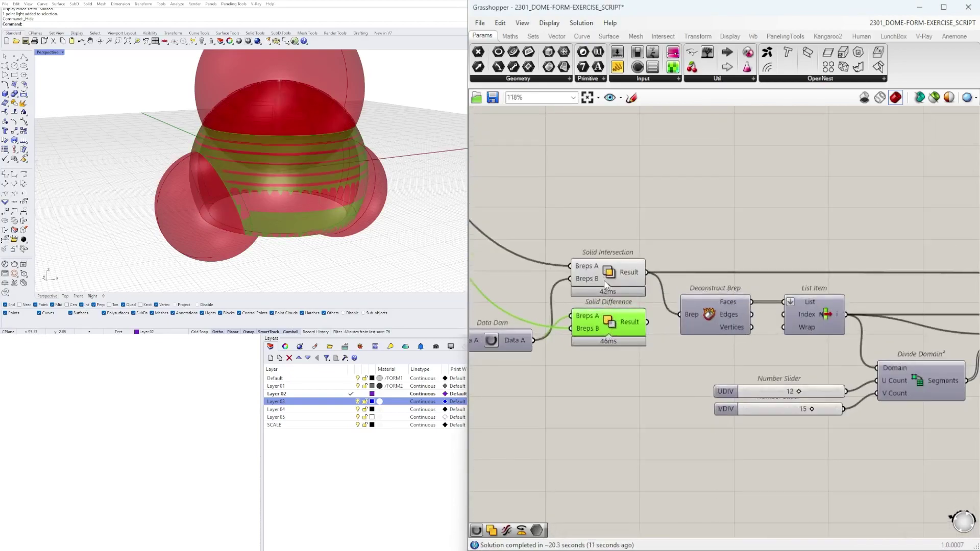
shift+click(604, 276)
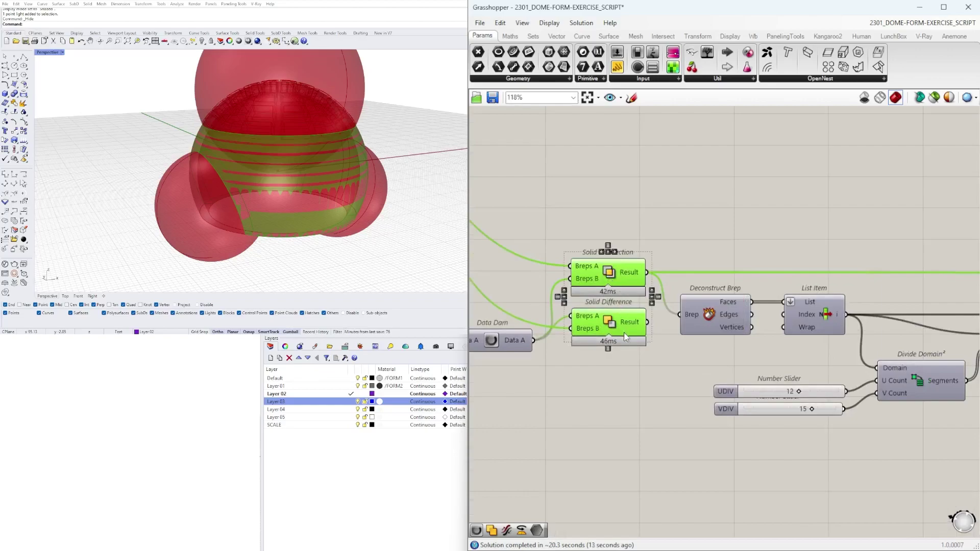
scroll(622, 337, down, 3)
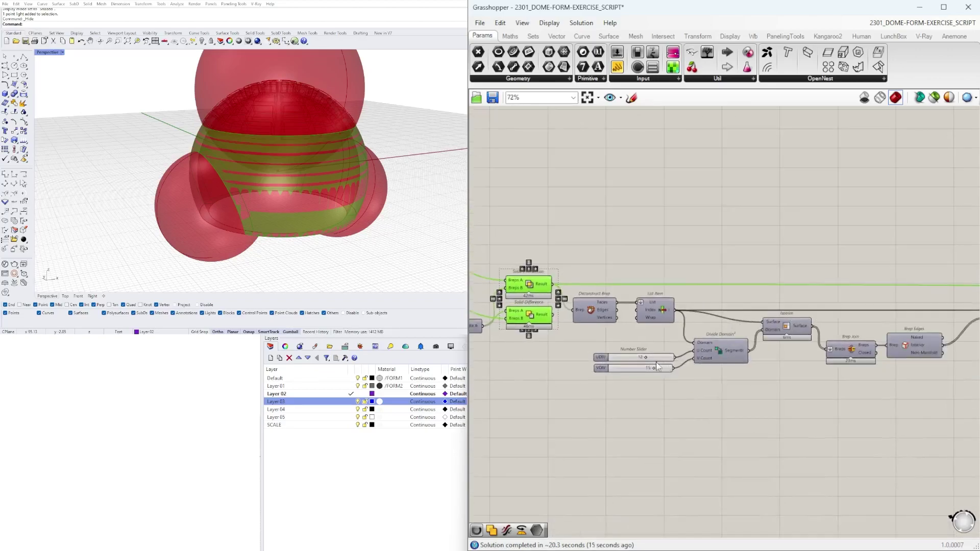
Examine the UDIV and VDIV surface subdivision by temporarily showing the Isotrim preview
click(635, 369)
scroll(633, 364, up, 4)
scroll(669, 372, down, 3)
scroll(673, 372, up, 4)
scroll(737, 369, down, 4)
right_drag(916, 377, 710, 373)
scroll(710, 372, down, 2)
right_drag(596, 368, 674, 373)
scroll(675, 373, up, 5)
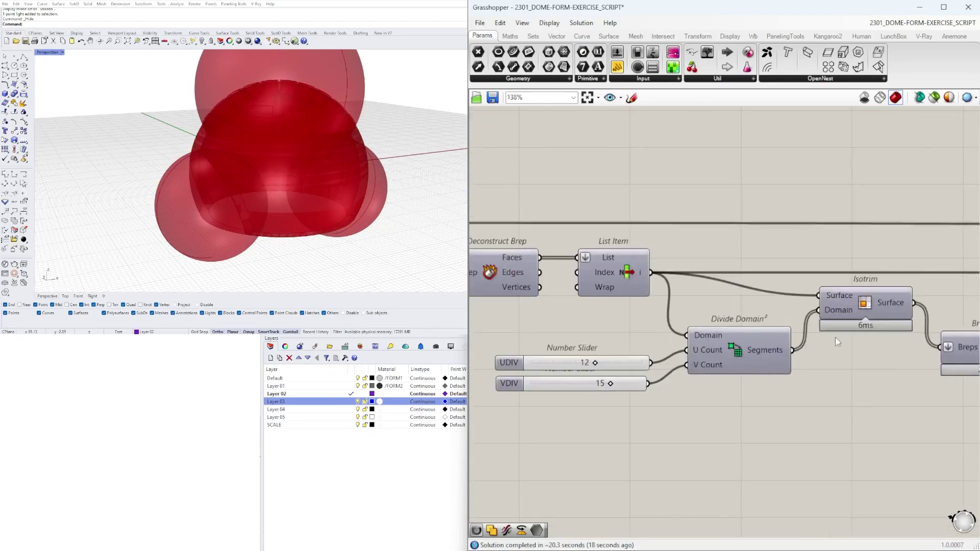
right_click(866, 309)
click(891, 323)
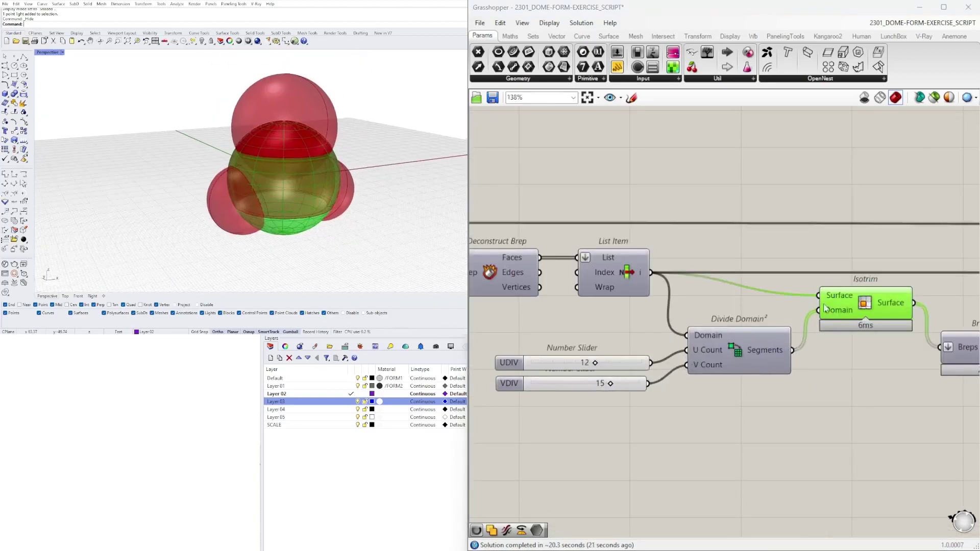
right_click(868, 301)
click(890, 321)
Check the Extrude component's panels and release them through the last Data Dam into the end Solid Difference
scroll(881, 353, down, 3)
right_drag(881, 354, 650, 352)
right_drag(911, 358, 794, 355)
right_drag(735, 350, 489, 336)
scroll(729, 349, down, 3)
right_drag(814, 361, 691, 335)
scroll(865, 318, up, 4)
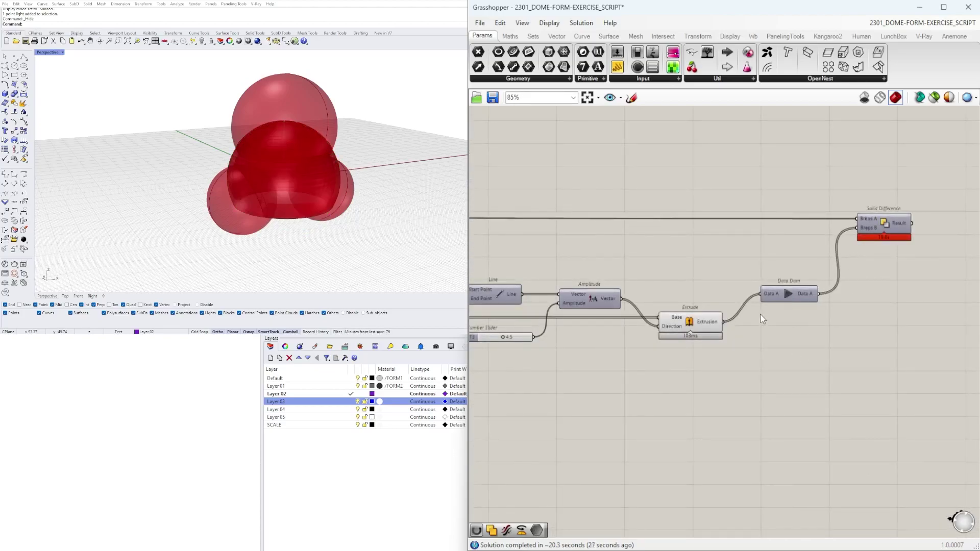
click(706, 321)
scroll(369, 131, up, 3)
right_drag(369, 131, 368, 151)
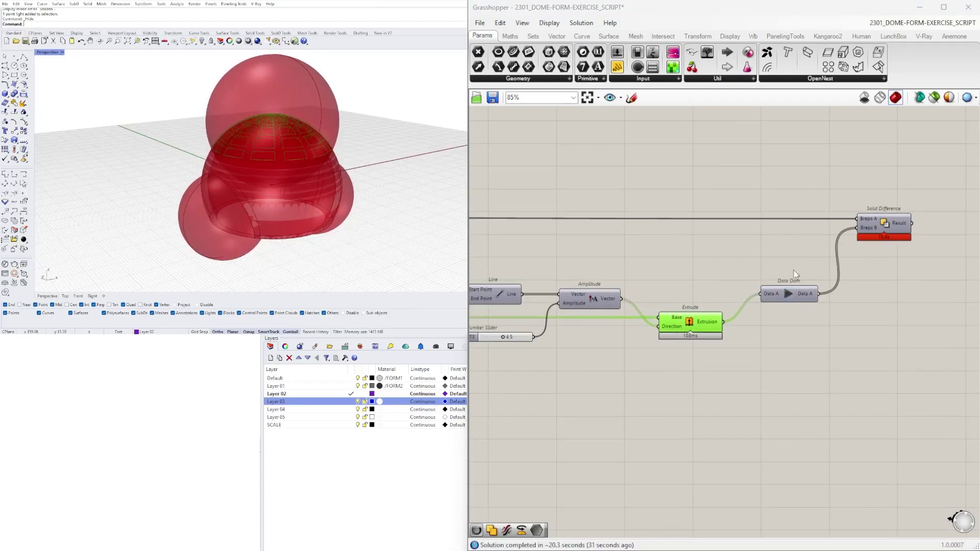
click(788, 290)
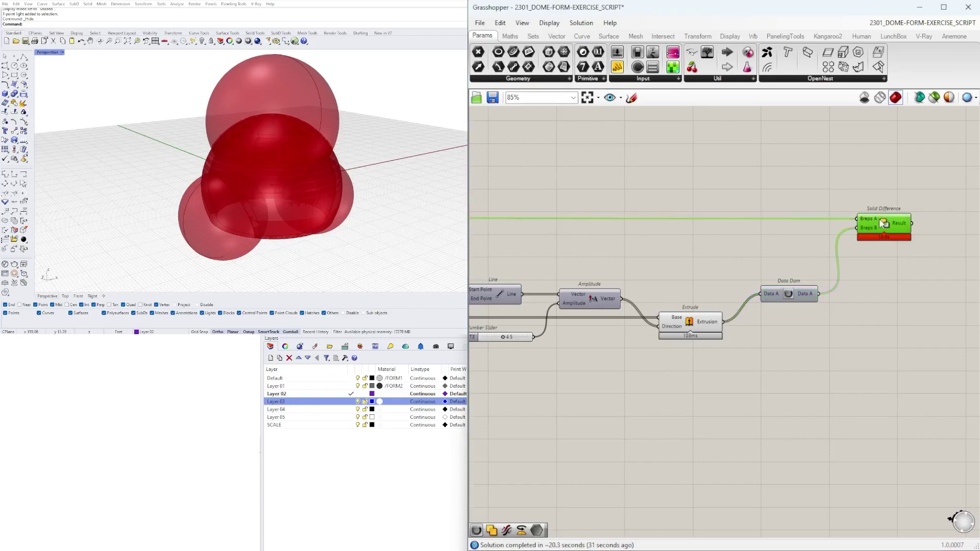
Add a Geometry parameter after the last Solid Difference and feed its result into it
right_drag(878, 220, 643, 215)
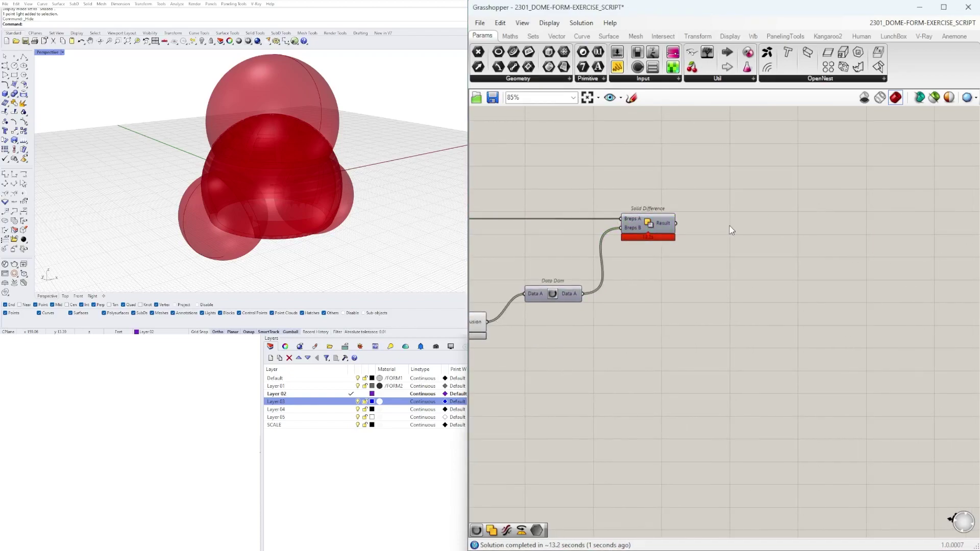
double_click(731, 227)
text(geo)
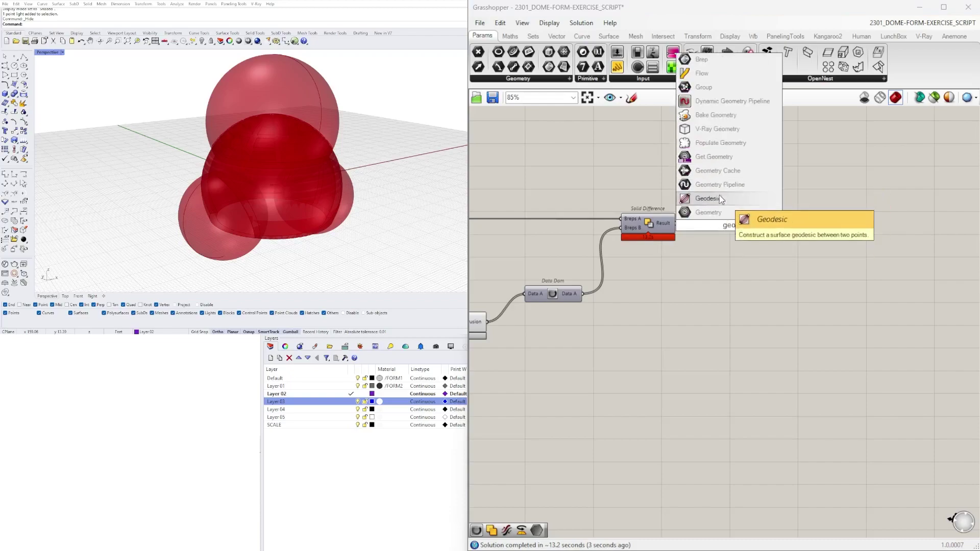
key(Return)
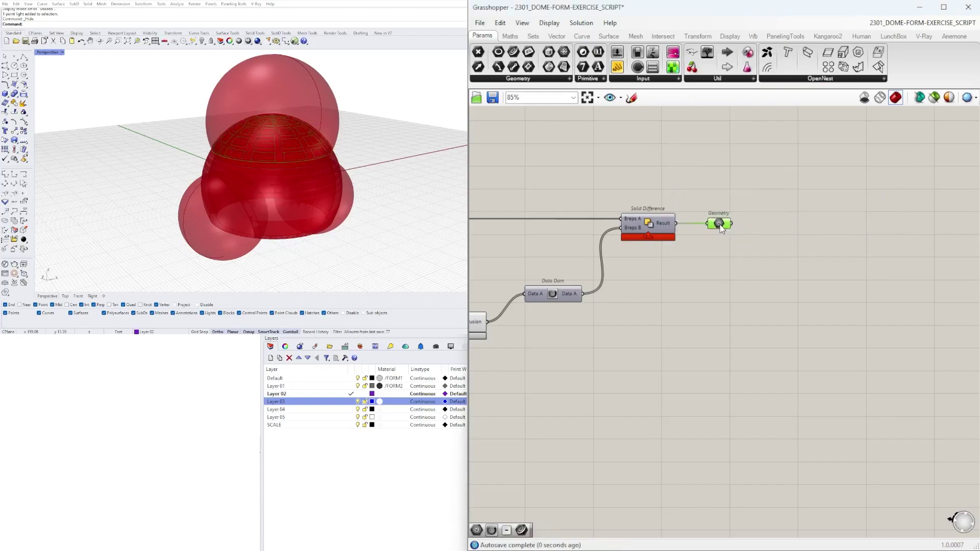
Turn off the preview of the components that build the extruded panels, up to the last Data Dam
right_drag(647, 271, 892, 265)
scroll(803, 264, down, 4)
scroll(884, 276, down, 2)
drag(883, 303, 667, 214)
middle_click(673, 214)
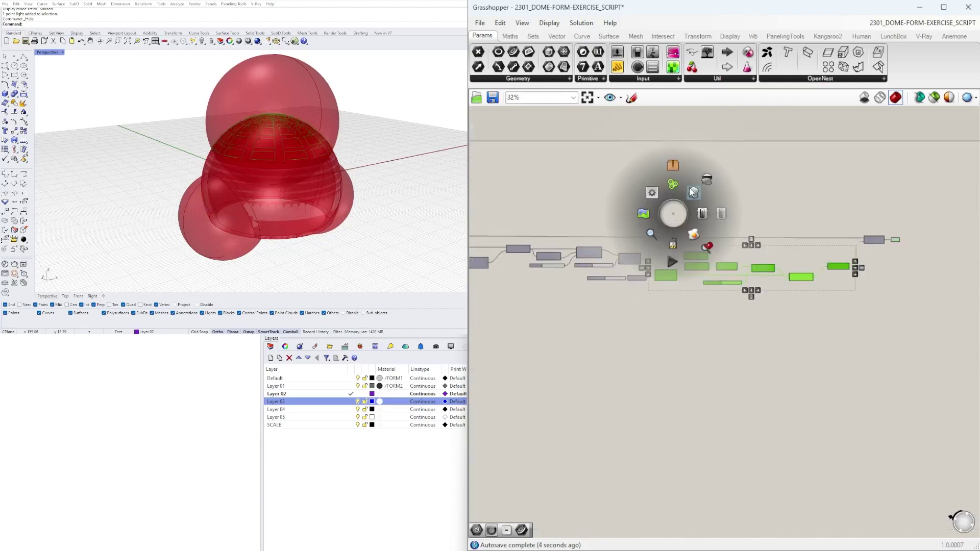
click(707, 179)
Hide the preview of the top opening Sphere
scroll(705, 267, up, 4)
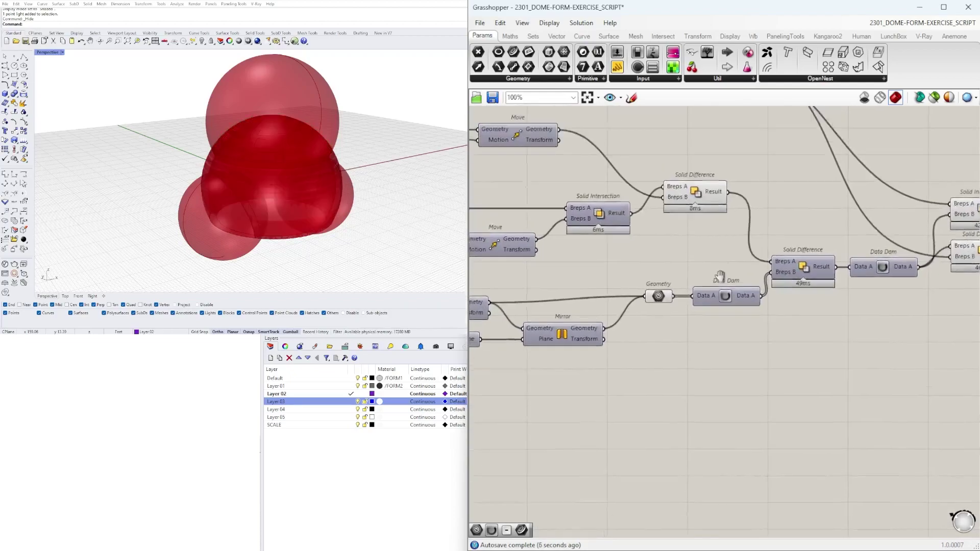
drag(704, 323, 662, 175)
click(684, 240)
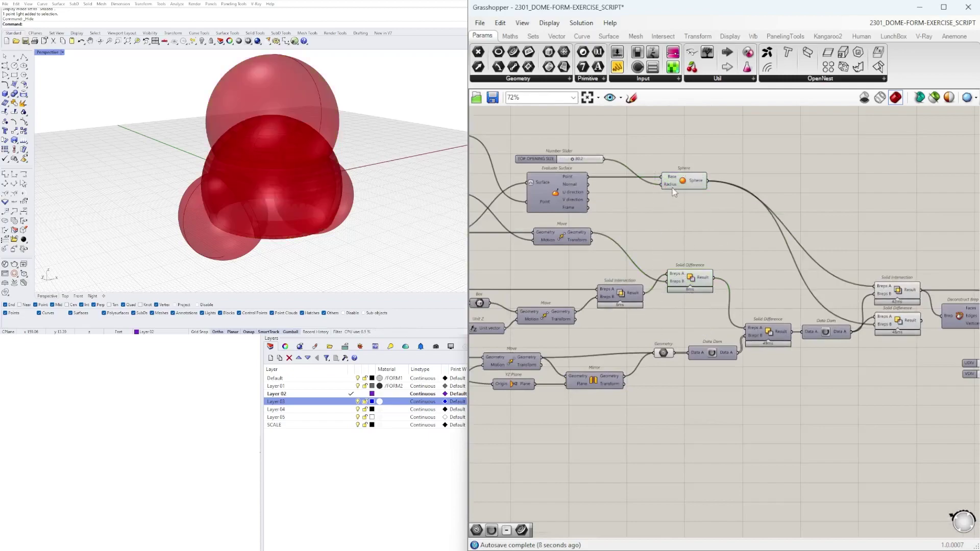
click(681, 180)
middle_click(681, 179)
click(716, 148)
Hide the preview of the Geometry parameter that collects the mirrored side opening spheres
right_drag(837, 317, 788, 315)
right_drag(563, 280, 672, 286)
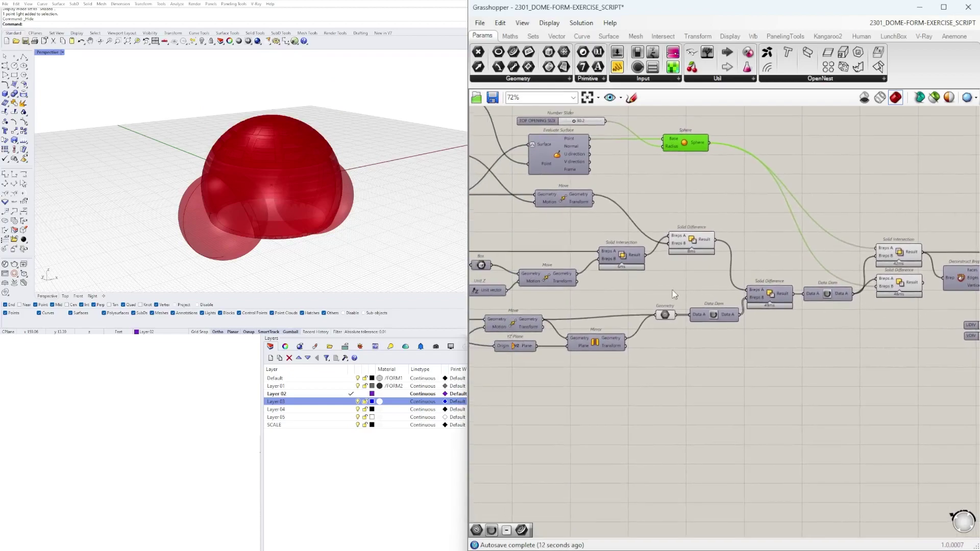
click(662, 314)
right_click(662, 314)
click(680, 335)
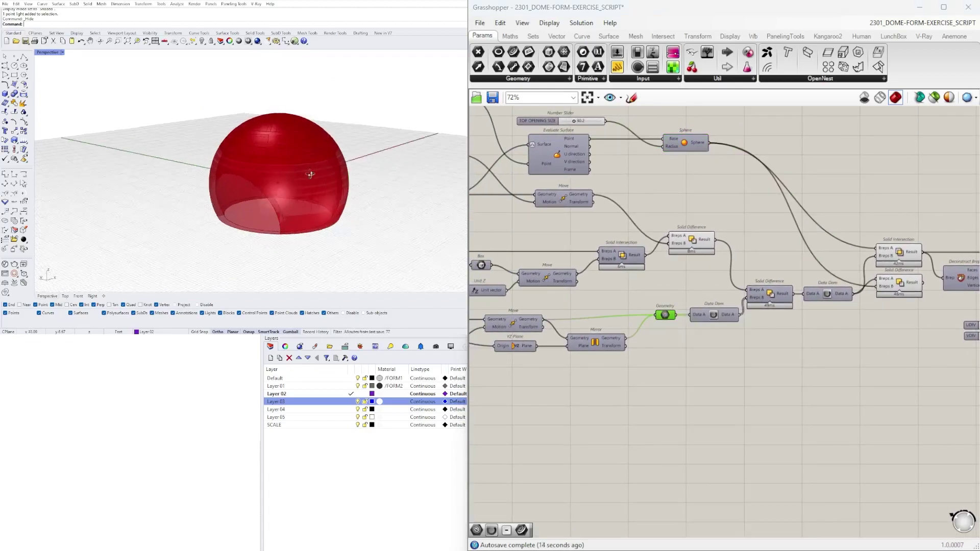
Hide the preview of the first Solid Difference, the shell without side openings
click(685, 240)
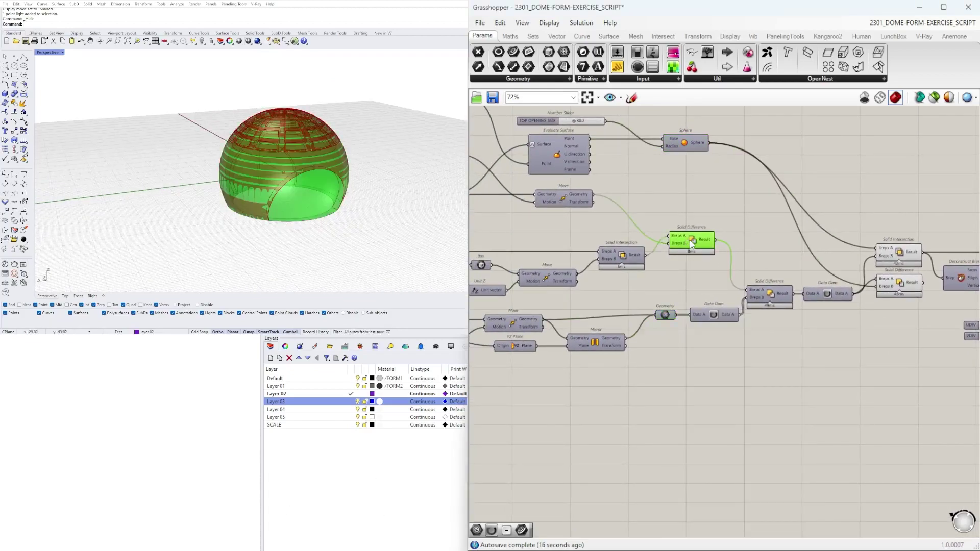
right_click(690, 247)
click(702, 257)
Identify the upper shell part among the two final booleans and hide the Solid Intersection's preview
right_drag(917, 278, 775, 265)
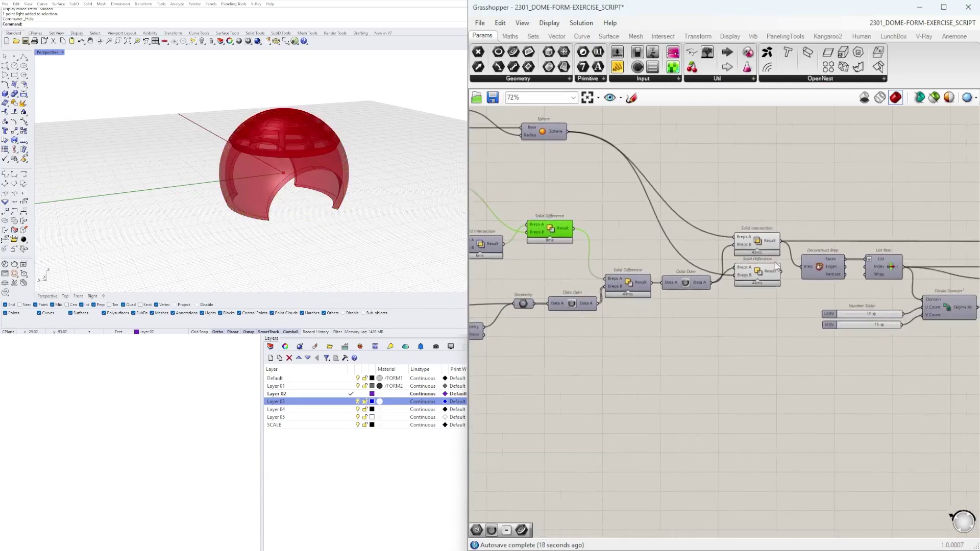
click(769, 273)
shift+click(758, 243)
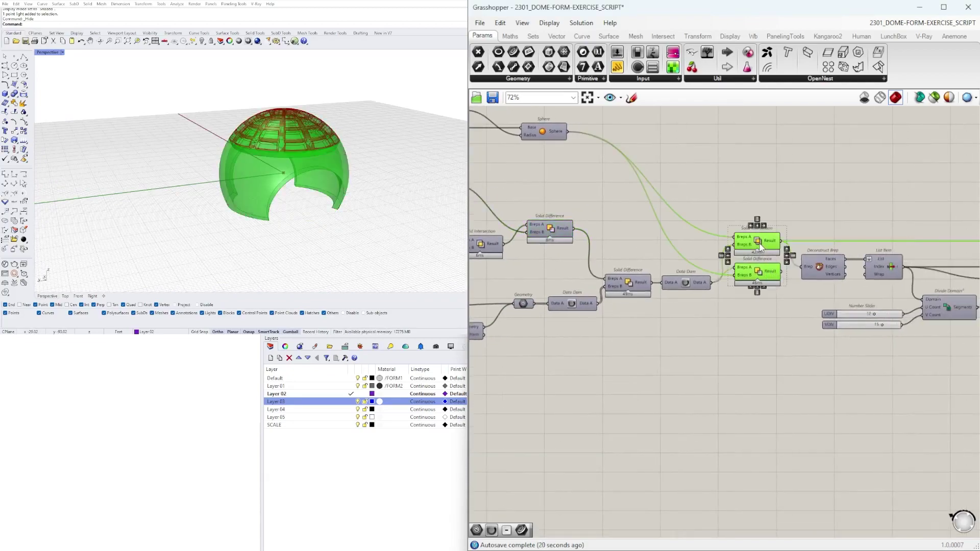
scroll(773, 235, up, 3)
click(777, 223)
click(760, 244)
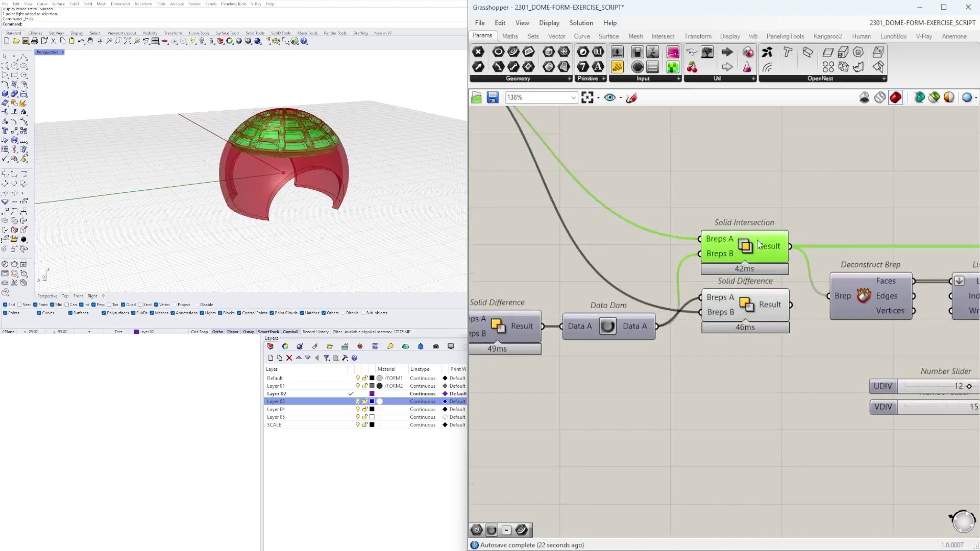
right_drag(332, 126, 334, 150)
right_click(743, 246)
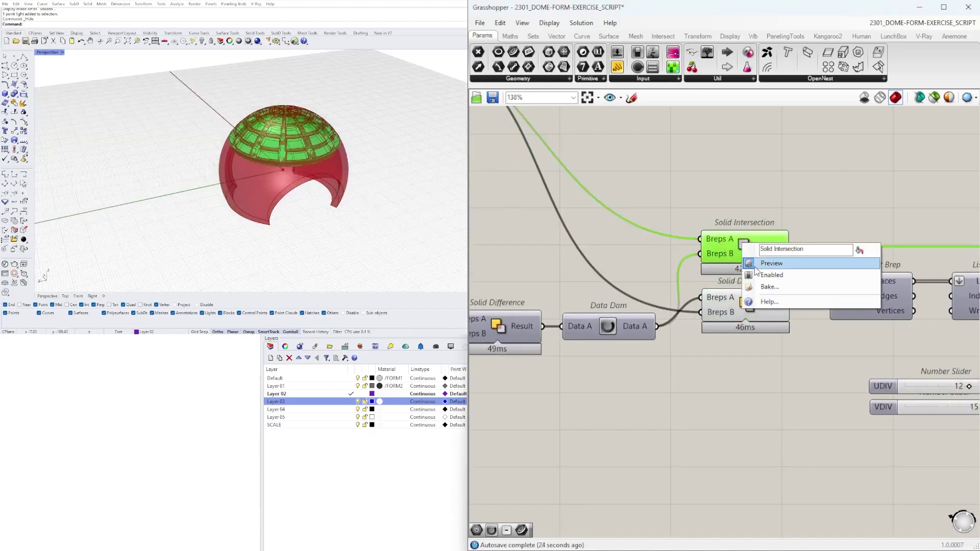
click(756, 267)
Inspect the lower shell's side openings from several angles with the two splitting booleans selected
shift+click(749, 311)
right_drag(155, 224, 309, 203)
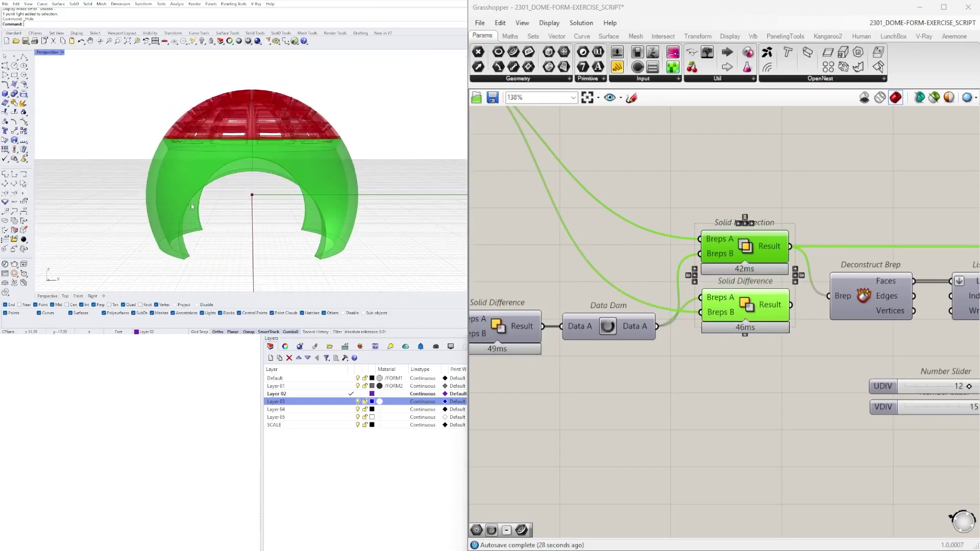
right_drag(242, 252, 301, 244)
right_drag(214, 224, 134, 262)
Select the Geometry parameter at the end of the definition and examine the dome's gridded top
scroll(868, 221, down, 4)
right_drag(868, 222, 525, 317)
scroll(796, 298, down, 3)
right_drag(817, 296, 599, 283)
scroll(755, 304, up, 7)
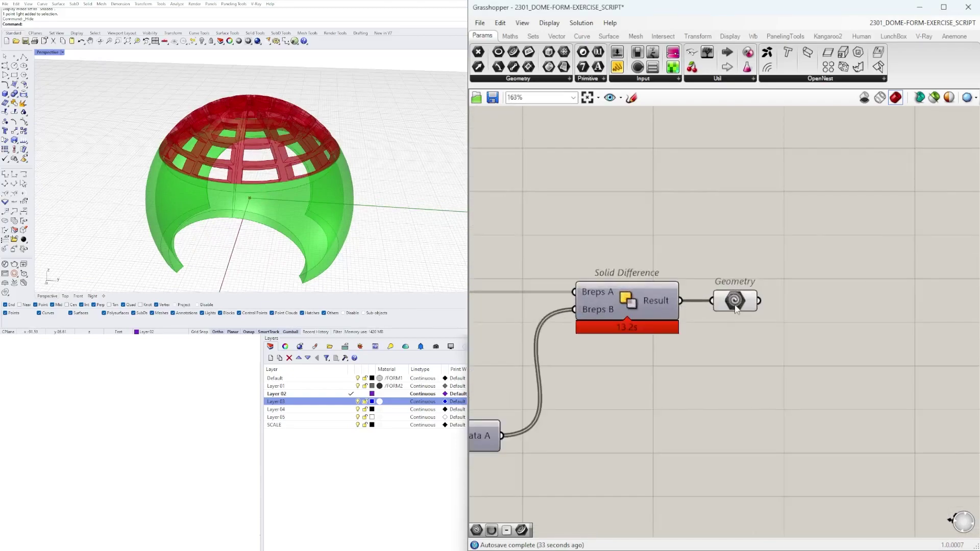
click(736, 308)
mouse_move(281, 136)
right_down()
mouse_move(235, 200)
mouse_move(278, 133)
right_up()
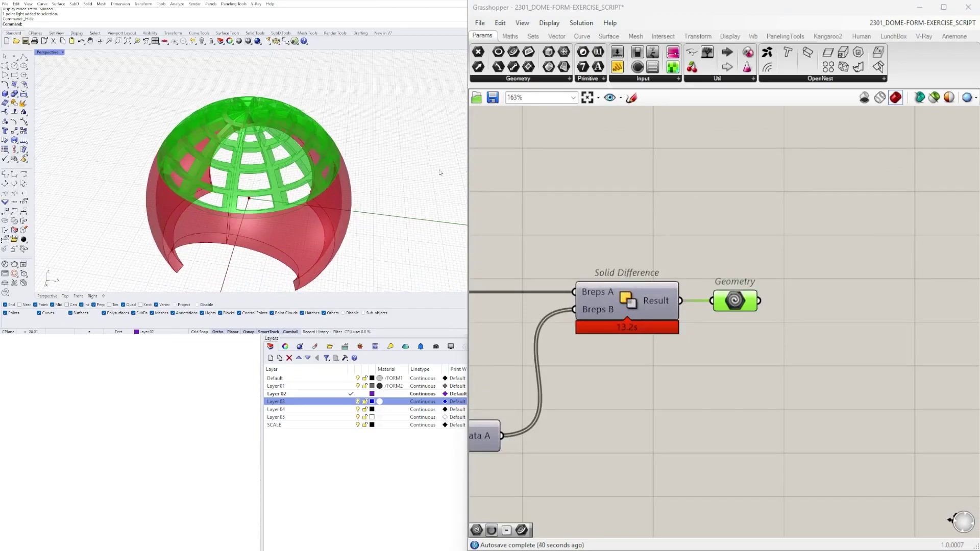
right_drag(310, 197, 299, 175)
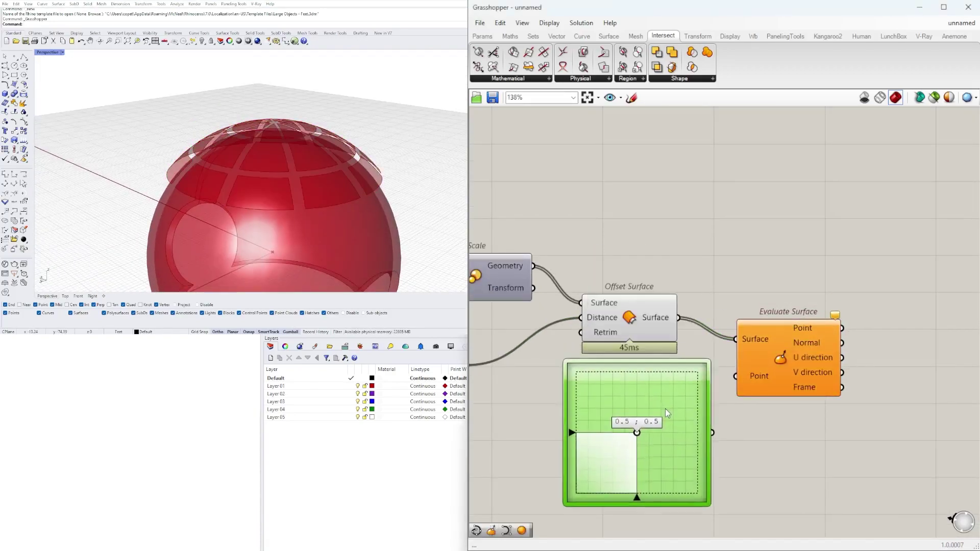
Set the Divide Domain² V Count slider to 15 and the Amplitude slider to 10
right_click(754, 336)
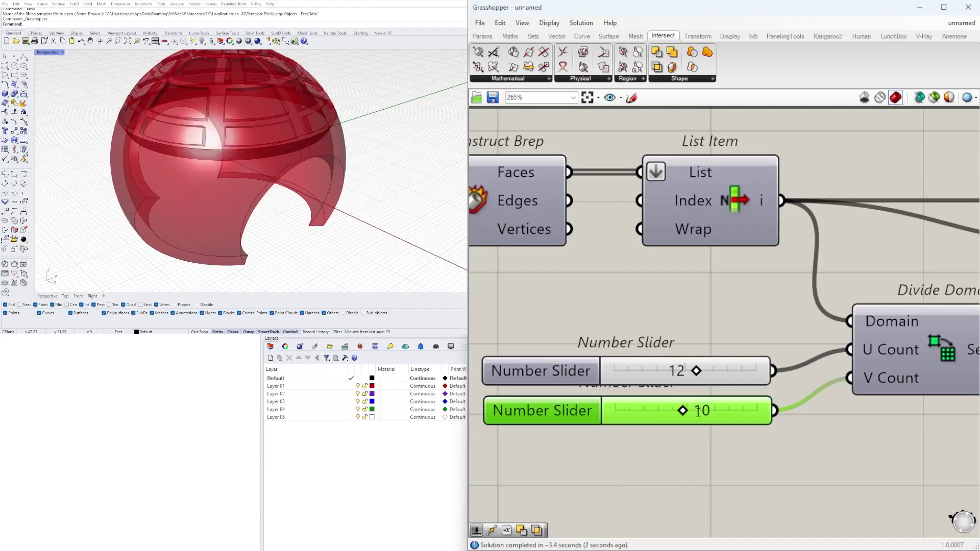
double_click(698, 411)
text(15)
key(Return)
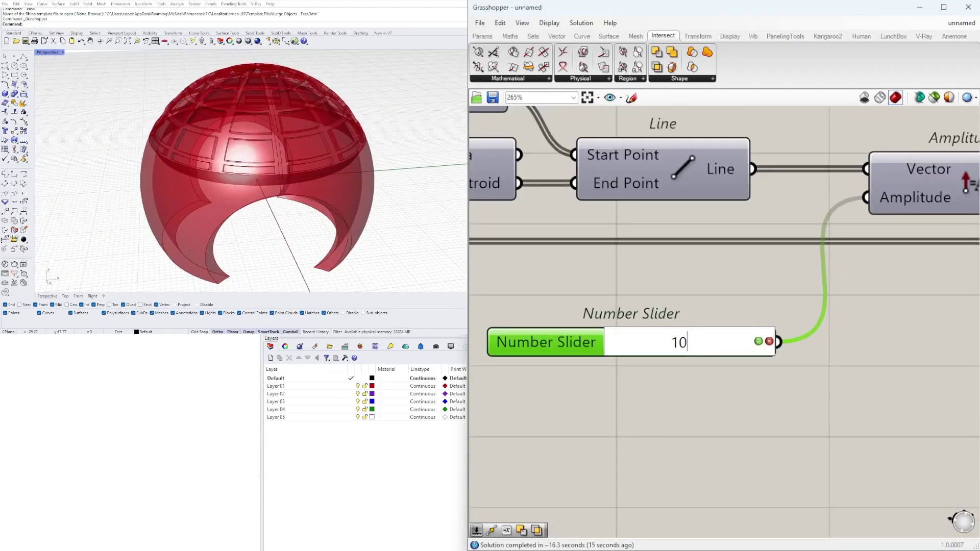
key(Return)
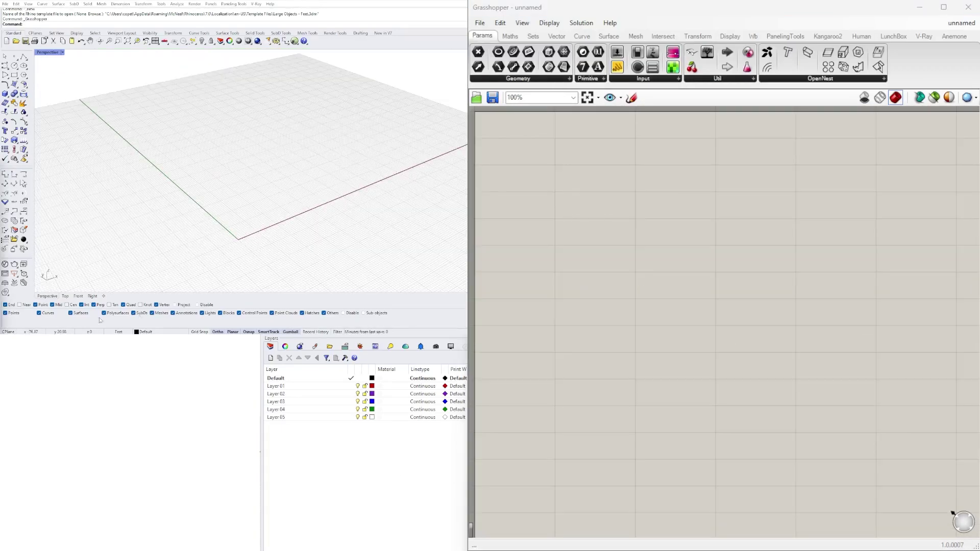
Add a Construct Point component to the empty canvas and connect it to a new Point parameter
double_click(550, 244)
text(CONSTR)
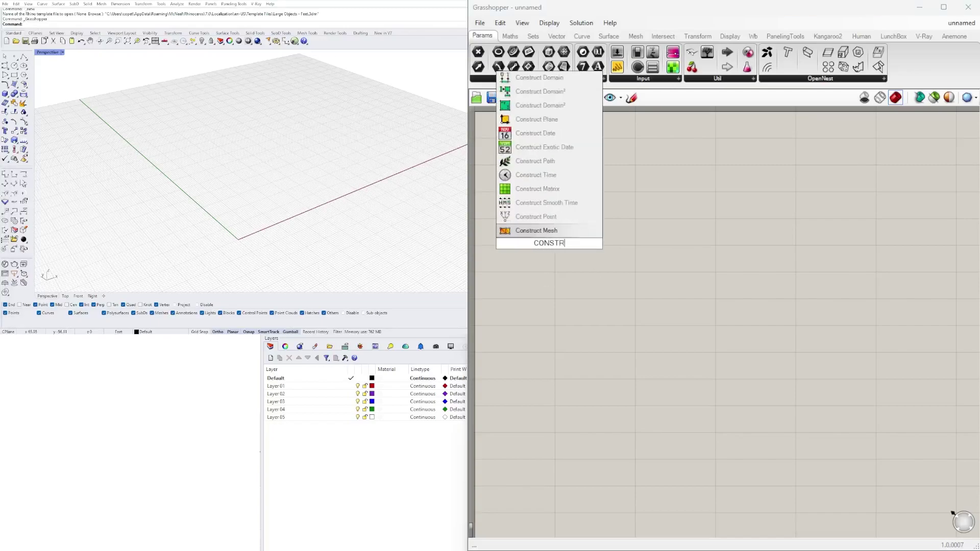
click(545, 217)
drag(564, 242, 641, 212)
text(POINT)
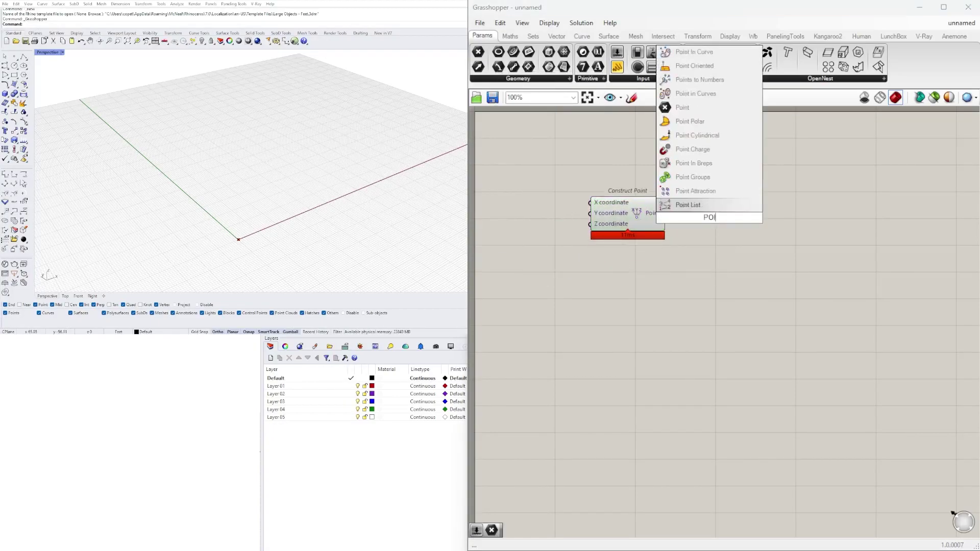
key(Return)
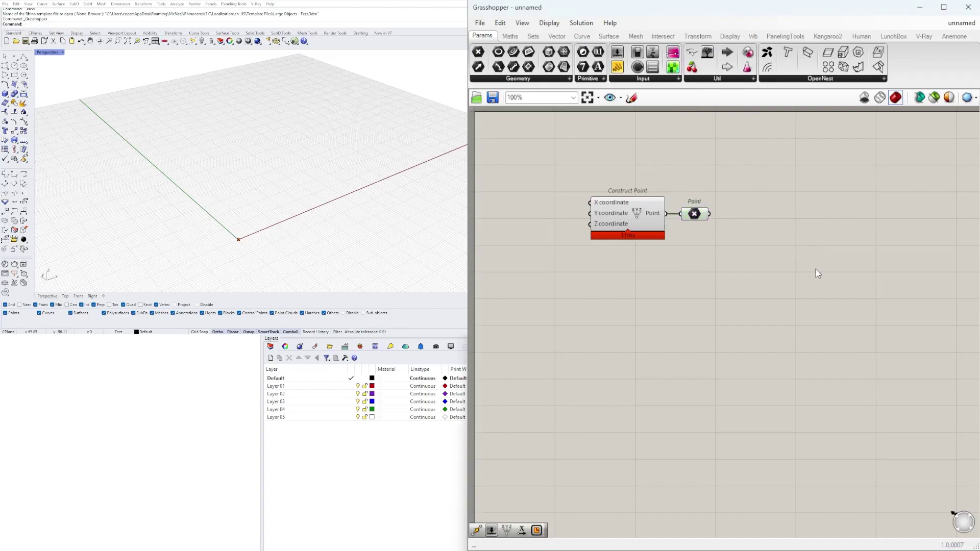
Add a Sphere component and use the Point parameter as its base
double_click(817, 274)
text(SPHER)
click(791, 256)
drag(709, 215, 788, 261)
drag(813, 270, 792, 259)
Create a number slider with the value 30 and connect it to the Sphere's radius
double_click(653, 271)
text(30)
key(Return)
scroll(721, 267, up, 3)
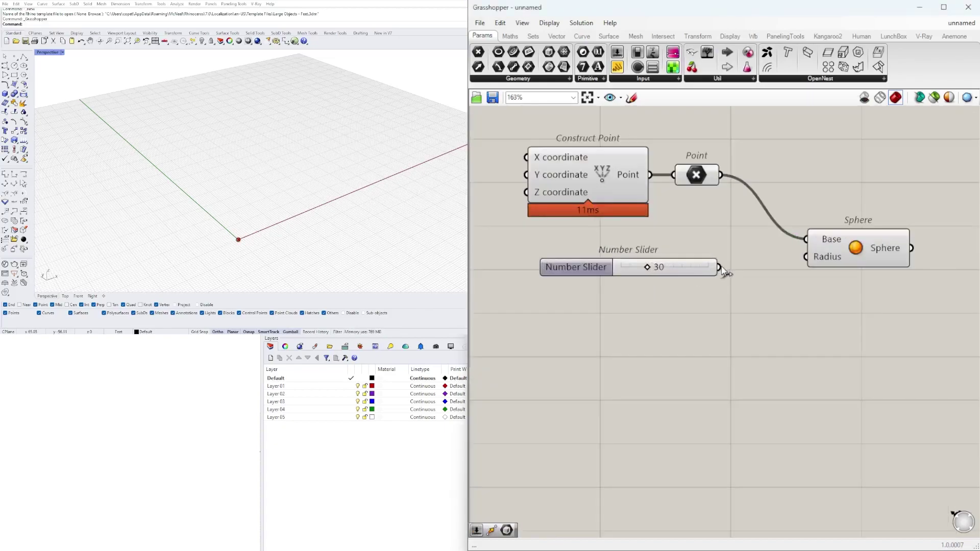
drag(720, 267, 781, 266)
right_drag(392, 195, 308, 180)
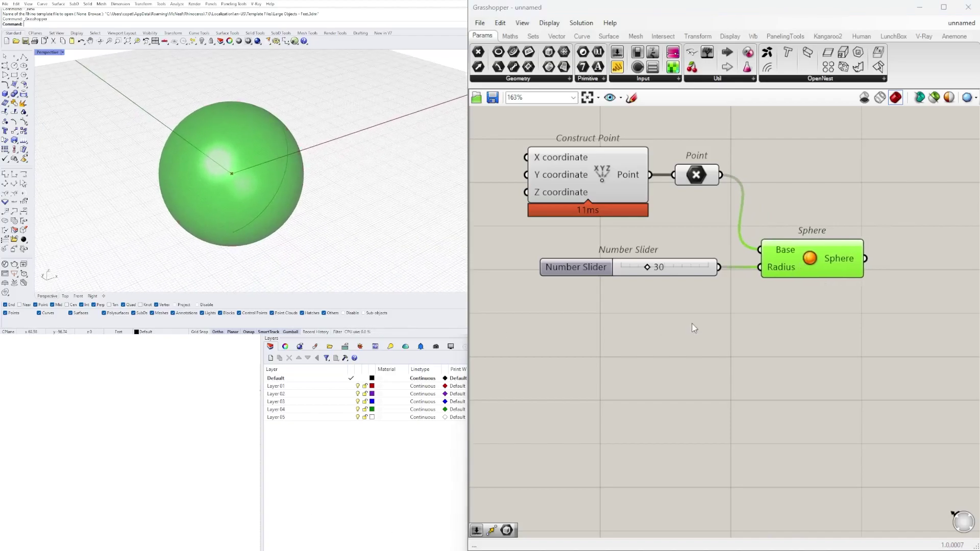
Rename the radius slider to STRUCTURE SIZE
right_click(576, 266)
text(STRUCTURE SIZE)
key(Return)
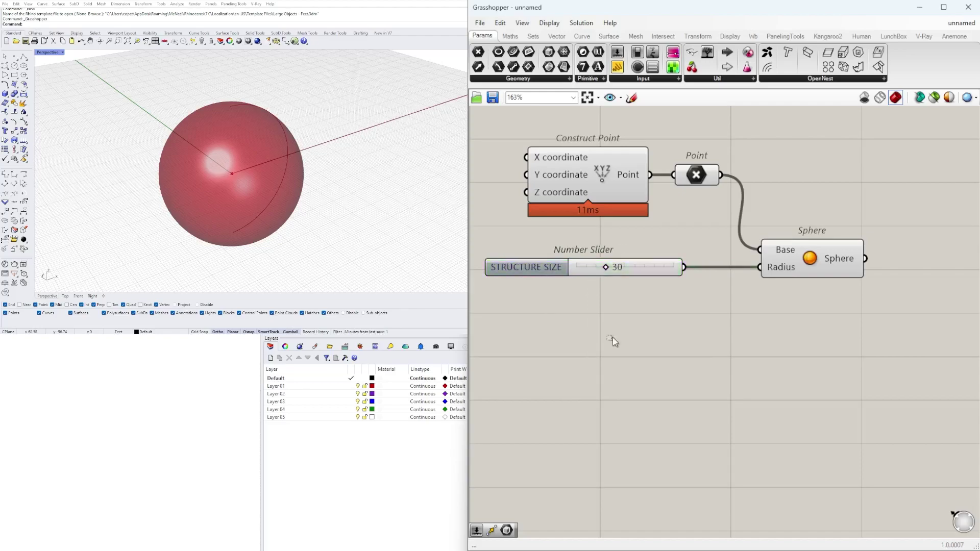
Move the STRUCTURE SIZE slider and the Sphere component up closer beneath Construct Point
click(610, 337)
scroll(718, 308, down, 4)
click(786, 280)
scroll(796, 279, up, 4)
drag(777, 272, 777, 251)
click(765, 323)
scroll(793, 332, down, 4)
click(789, 284)
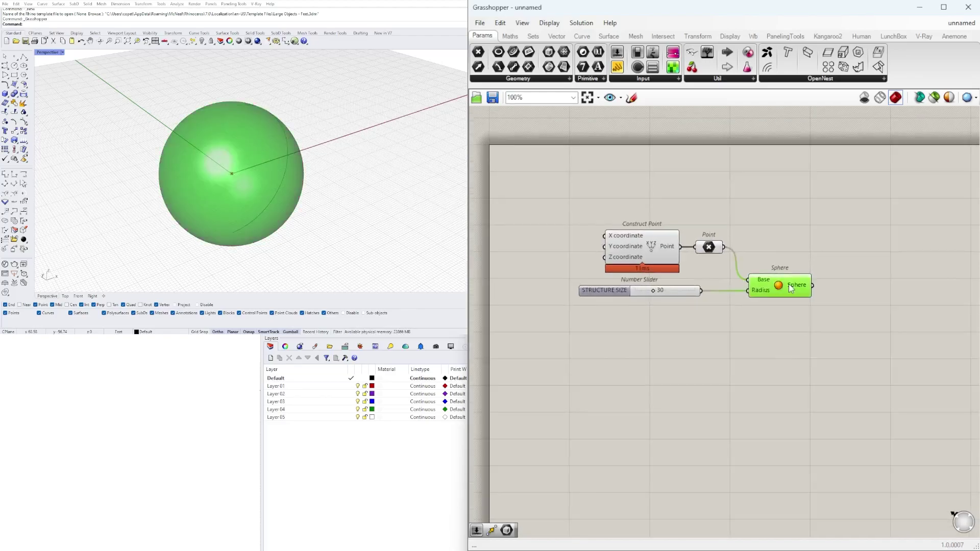
Add a Box parameter beside the Sphere and feed it the Sphere's output to get a bounding box
double_click(866, 283)
text(BOU)
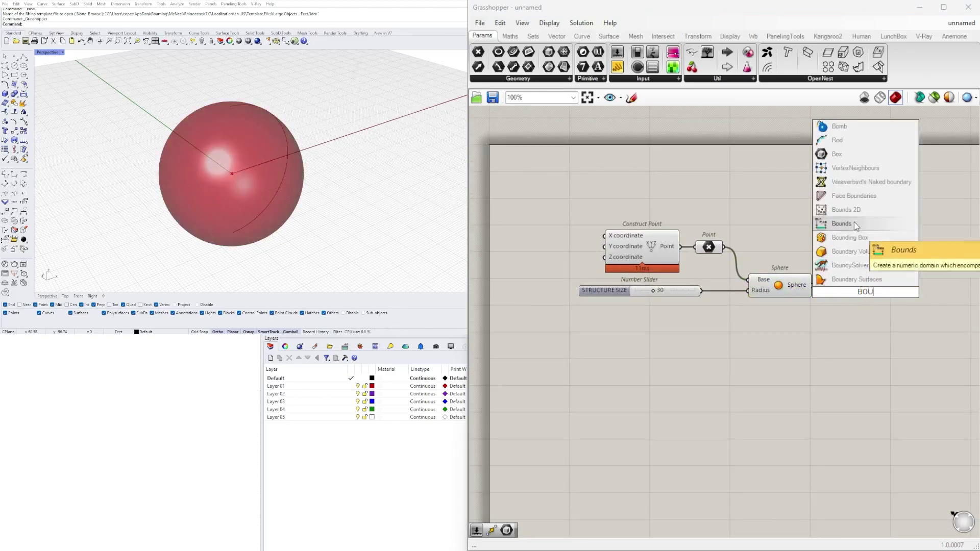
click(856, 156)
drag(812, 286, 852, 291)
drag(865, 292, 846, 292)
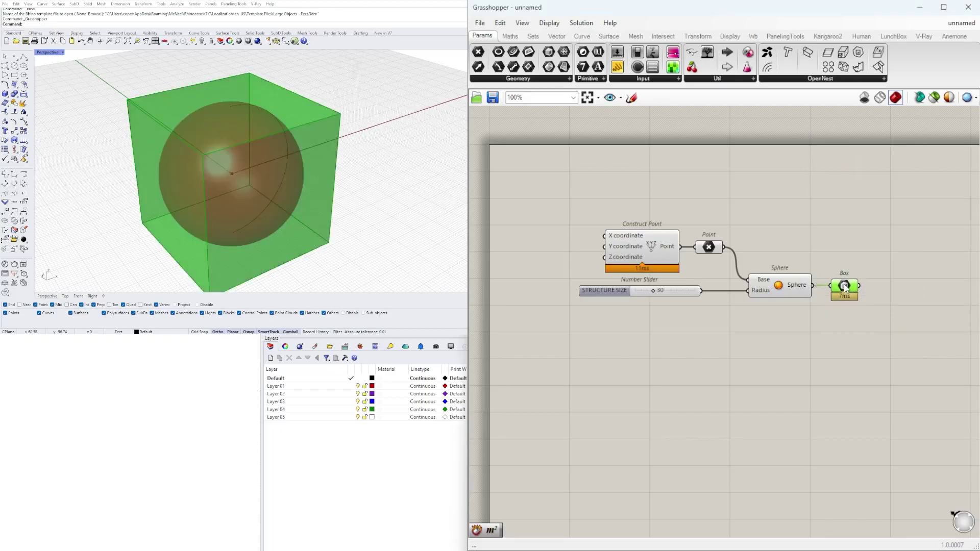
Add a Move component beyond the Box parameter and connect the Box to its Geometry input
double_click(922, 309)
text(MOVE)
click(922, 306)
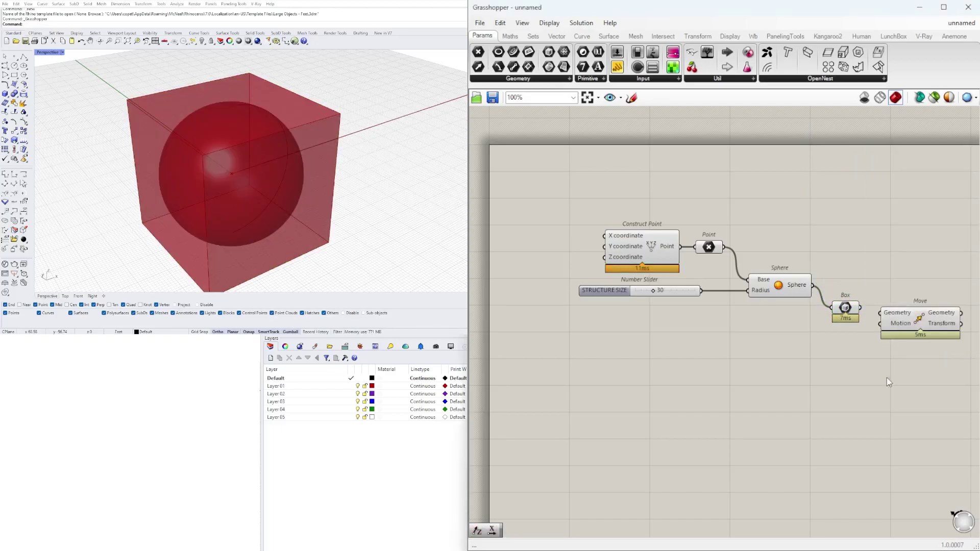
right_drag(893, 376, 802, 356)
drag(771, 288, 791, 293)
drag(805, 310, 852, 317)
Add a Unit Z vector as the Move's motion and drive its factor with a number slider set to 30.2
double_click(755, 323)
text(Z)
click(755, 315)
double_click(585, 337)
text(15.5)
click(631, 334)
drag(640, 343, 719, 325)
drag(631, 343, 659, 329)
scroll(646, 324, up, 3)
scroll(661, 329, down, 2)
right_drag(895, 309, 748, 333)
Turn off the preview of the original Box parameter
click(802, 320)
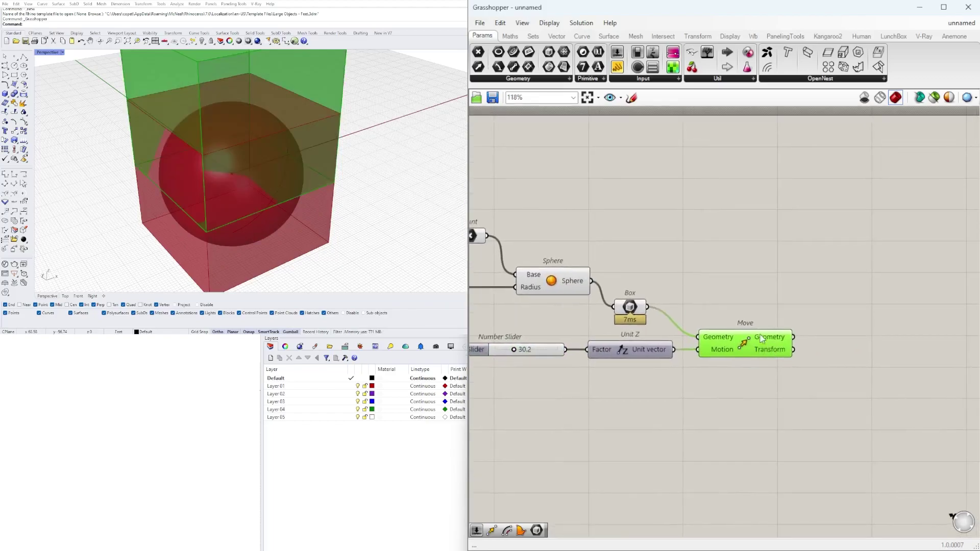
scroll(750, 331, down, 1)
click(735, 327)
double_click(781, 285)
right_click(650, 308)
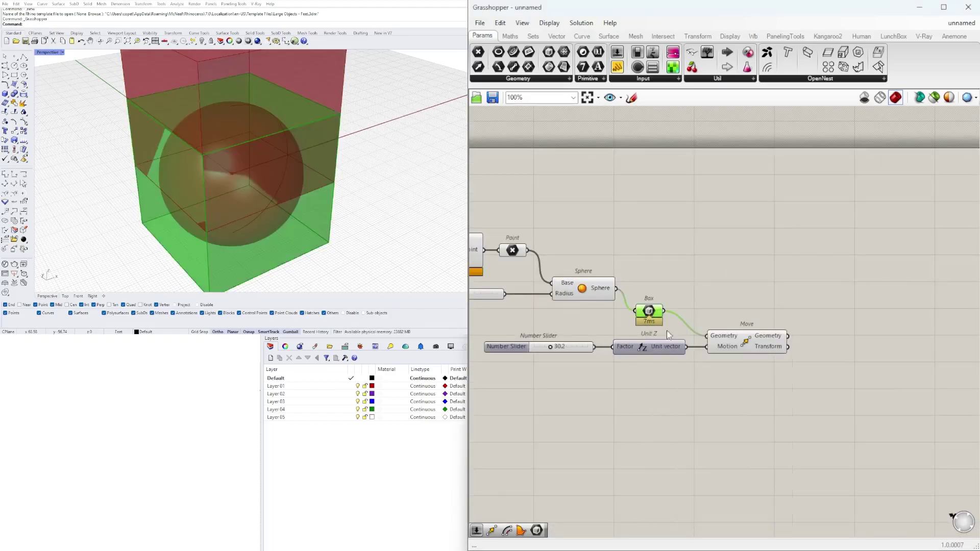
click(668, 326)
Add a Solid Intersection component beyond the Move and connect the Sphere to its Breps A input
double_click(739, 289)
text(INTERSECT)
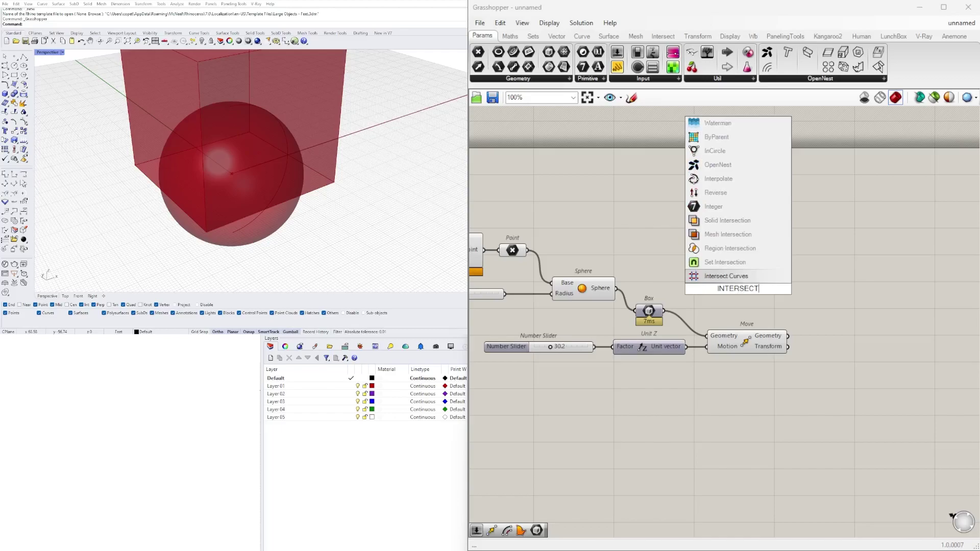
click(727, 220)
click(615, 289)
drag(745, 291, 856, 293)
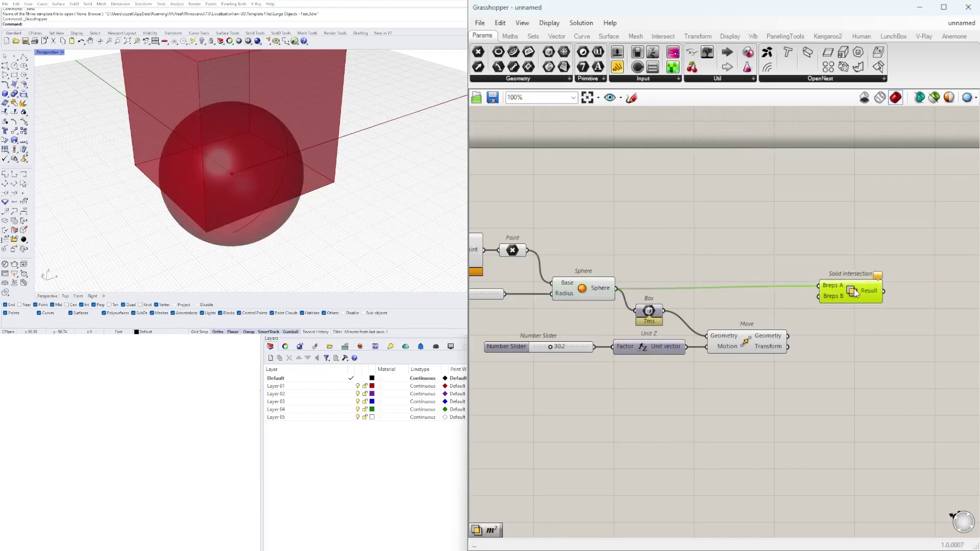
Connect the moved box to the Solid Intersection's Breps B and hide the previews of the Move and the Sphere
click(750, 340)
right_click(748, 337)
click(765, 358)
right_click(584, 289)
click(593, 309)
Set the slider driving the Unit Z factor to 14.5 so the box trims the sphere's base lower down
scroll(543, 357, up, 5)
right_drag(544, 358, 669, 368)
right_drag(324, 237, 301, 176)
drag(683, 343, 669, 348)
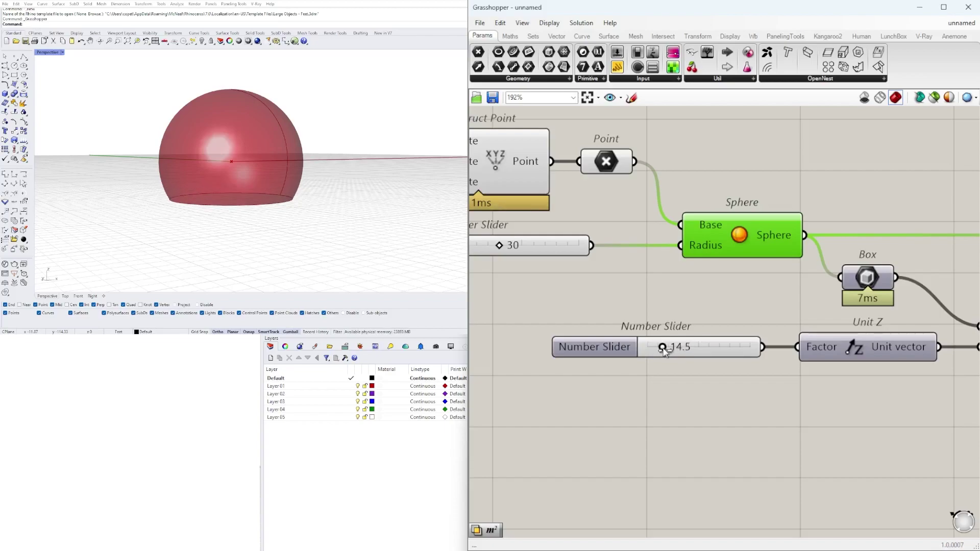
click(755, 408)
Move Construct Point and its Point parameter upward to make room above the STRUCTURE SIZE slider
right_drag(918, 449, 598, 415)
scroll(598, 416, down, 6)
click(723, 348)
click(779, 365)
right_drag(620, 336, 778, 335)
scroll(779, 335, up, 2)
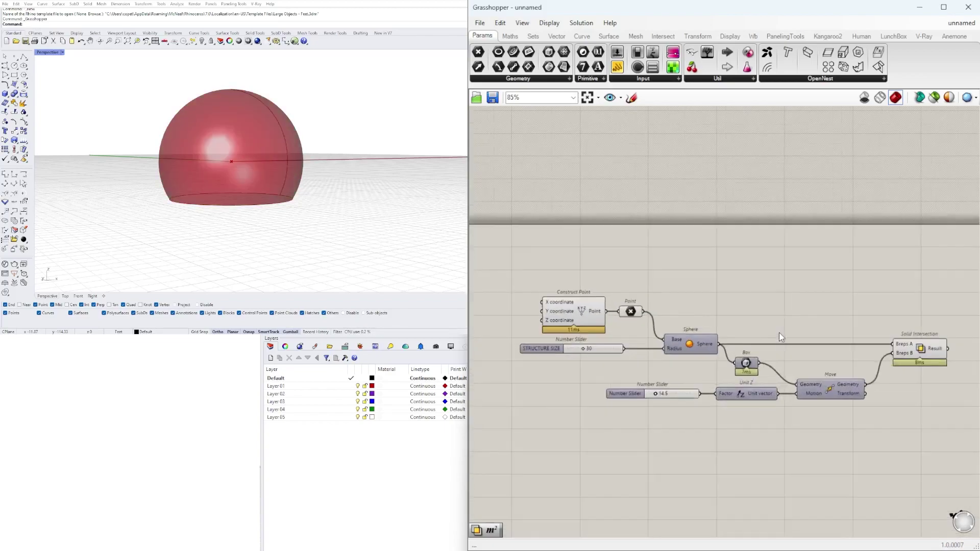
right_drag(697, 336, 726, 314)
drag(670, 247, 579, 290)
drag(599, 286, 590, 258)
Add a Subtraction component and shift the Construct Point group further away to clear space for it
double_click(749, 256)
text(-)
key(Return)
scroll(612, 270, up, 2)
drag(692, 228, 588, 265)
right_drag(588, 262, 687, 263)
drag(687, 253, 623, 236)
Duplicate the wired Sphere above the original, and place the Subtraction near the STRUCTURE SIZE slider, which feeds its A input
click(912, 264)
drag(909, 244, 837, 239)
alt+drag(861, 328, 912, 274)
drag(803, 244, 757, 284)
drag(655, 345, 577, 345)
drag(758, 286, 722, 297)
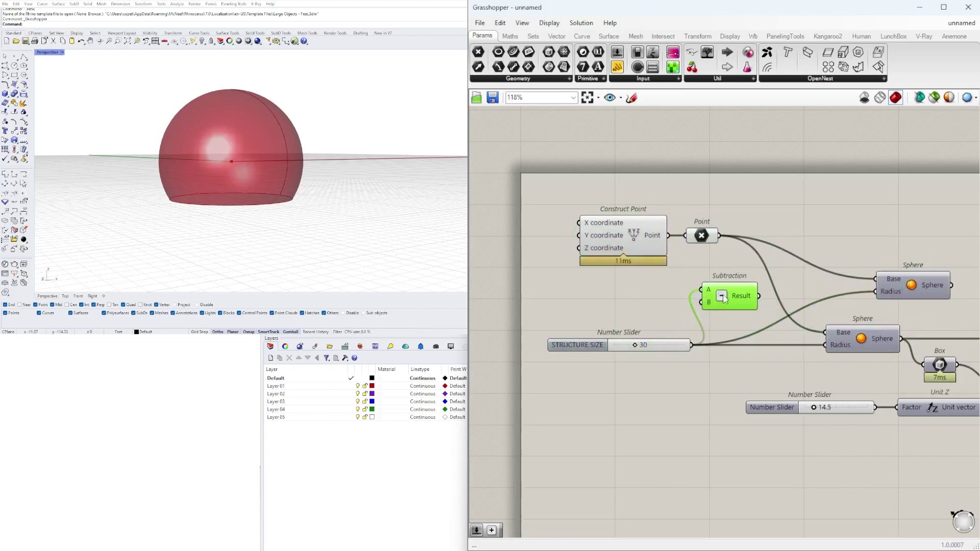
Create a number slider with the value 1.50, connect it to the Subtraction's B input and align the STRUCTURE SIZE slider beneath it
double_click(581, 304)
text(1.50)
key(Return)
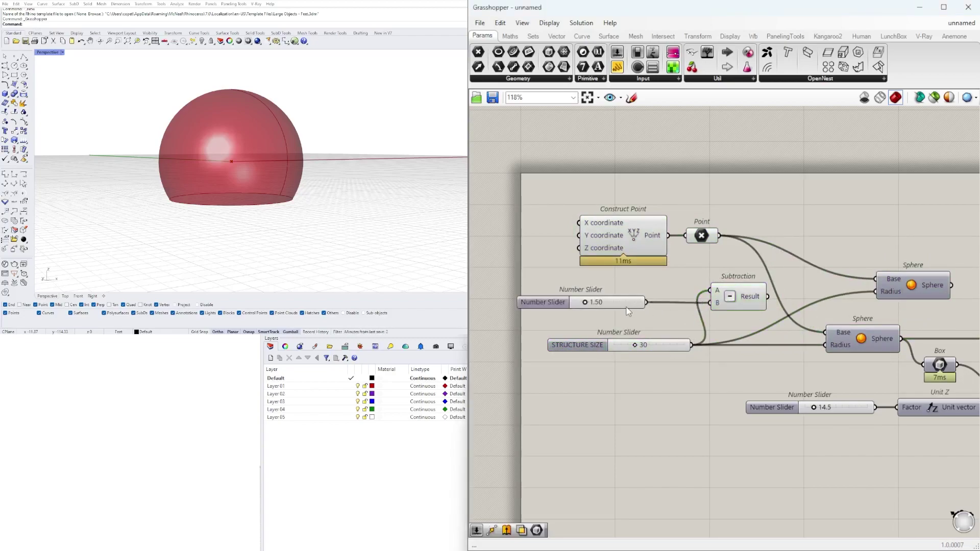
drag(595, 338, 577, 337)
Rename the slider feeding the Subtraction's B input to WALL
click(574, 306)
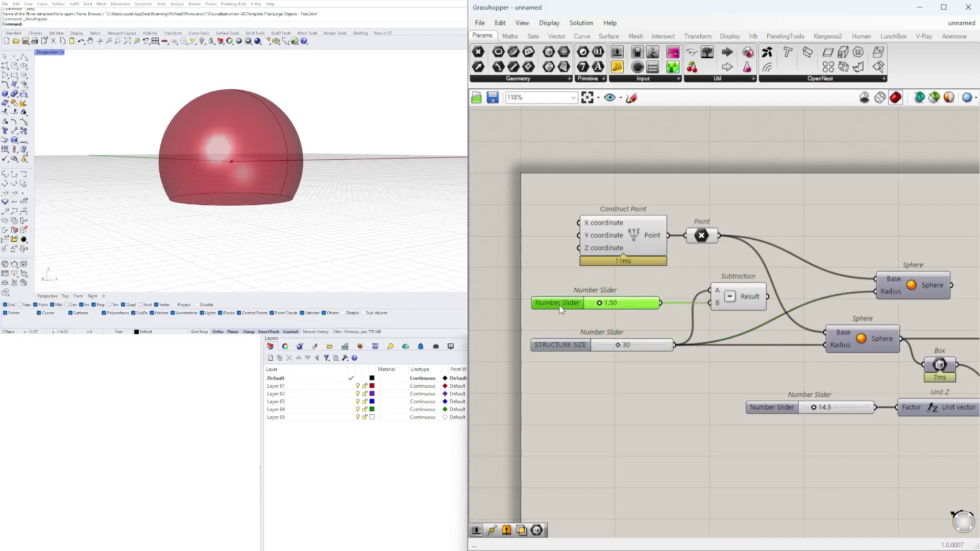
right_click(568, 305)
text(WALL)
key(Return)
Use the Subtraction result as the duplicated Sphere's radius and turn on that Sphere's preview
right_drag(840, 271, 773, 295)
right_click(842, 306)
click(851, 326)
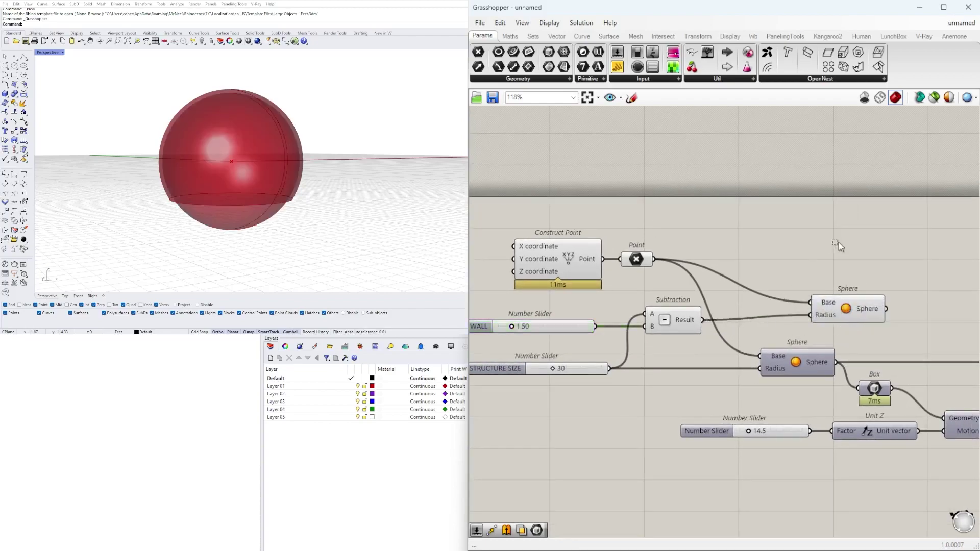
click(838, 242)
Set the WALL slider to 1.75
right_drag(837, 243, 936, 232)
scroll(612, 316, up, 5)
drag(601, 313, 614, 315)
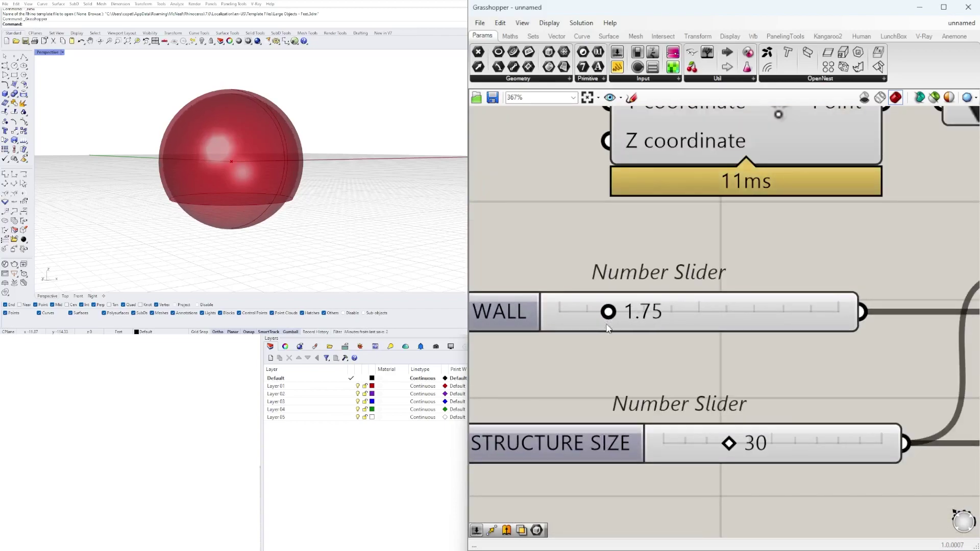
scroll(607, 328, down, 5)
Add a second Move component and connect the inner Sphere to its Geometry input
click(743, 271)
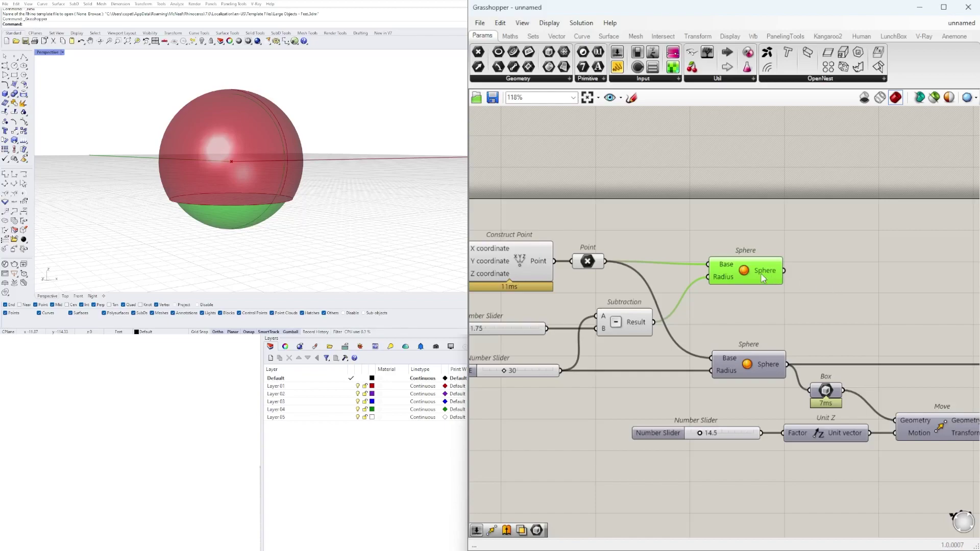
double_click(833, 278)
text(MOVE)
click(834, 269)
right_drag(848, 316, 721, 318)
drag(715, 285, 836, 281)
drag(653, 271, 788, 275)
Add a Vector XYZ component above the inner Sphere and connect its vector to the new Move's Motion input
double_click(736, 310)
text(VEC)
click(734, 284)
drag(734, 311, 659, 213)
scroll(663, 201, down, 7)
key(ctrl+a)
click(663, 226)
scroll(662, 221, up, 9)
right_drag(742, 191, 695, 234)
drag(693, 236, 864, 346)
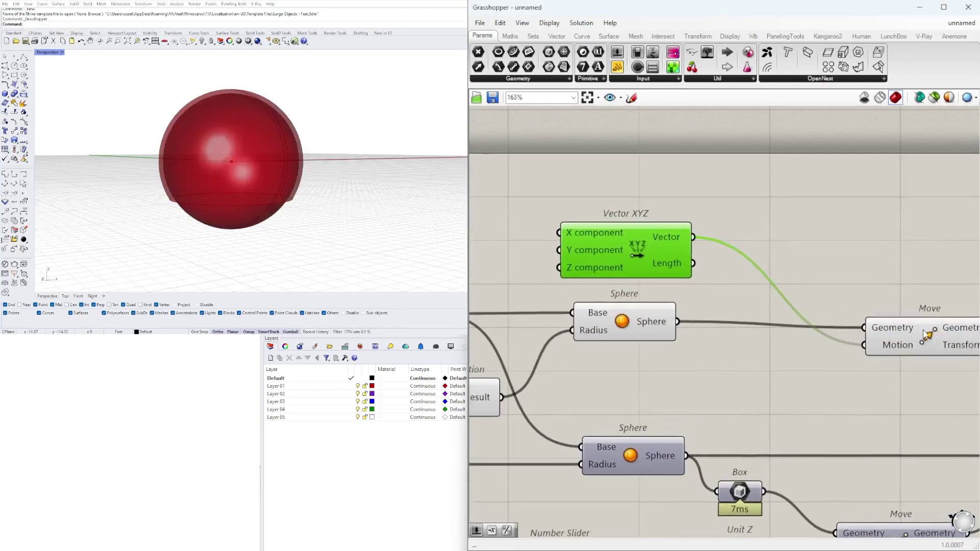
Create a number slider with the value 1.50 beside the Vector XYZ component
scroll(886, 265, down, 5)
scroll(644, 240, up, 3)
double_click(549, 248)
text(1.50)
key(Return)
right_drag(499, 244, 612, 254)
click(612, 254)
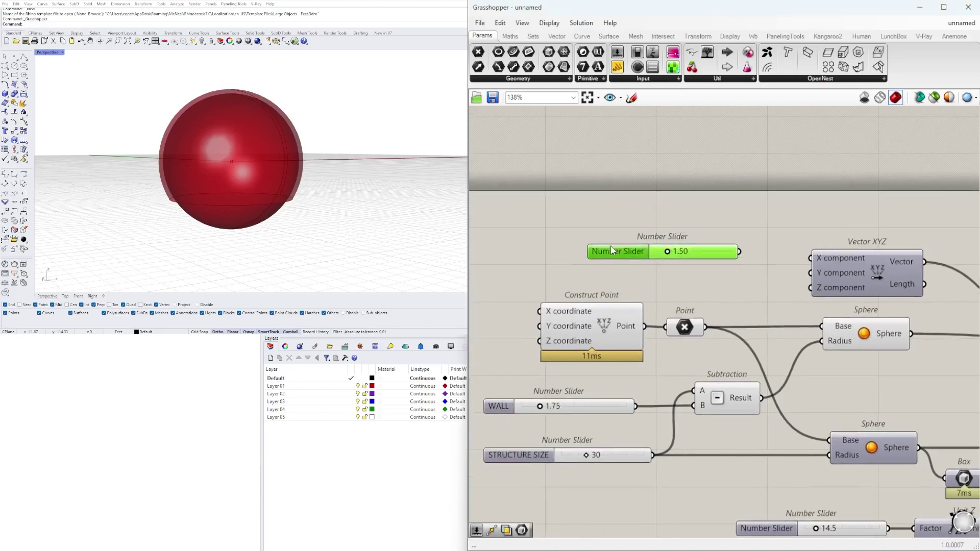
Duplicate the new slider into a neat stack of three above Construct Point
drag(626, 216, 614, 257)
drag(613, 248, 612, 233)
click(607, 273)
drag(607, 248, 606, 268)
drag(678, 213, 654, 283)
click(748, 247)
click(745, 229)
Set all three stacked sliders to 0 and connect them to the X, Y and Z components of Vector XYZ
scroll(810, 240, up, 2)
double_click(629, 231)
key(Escape)
double_click(636, 250)
text(0)
key(Return)
click(632, 275)
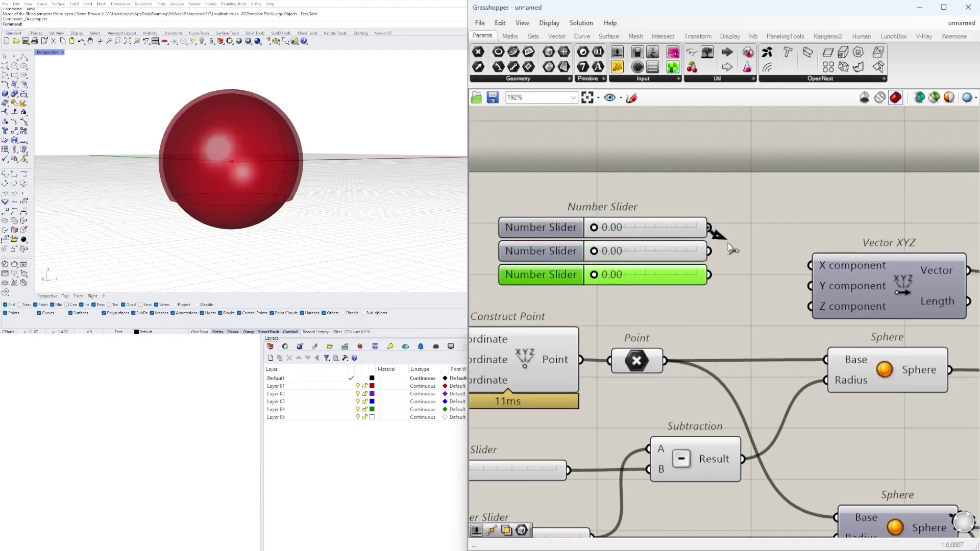
click(786, 213)
Add a Solid Difference component, using the Solid Intersection result as Breps A and the moved inner sphere as Breps B
scroll(771, 199, down, 7)
right_drag(796, 215, 704, 205)
click(819, 249)
scroll(740, 234, up, 2)
right_drag(798, 235, 617, 247)
double_click(842, 297)
text(dif)
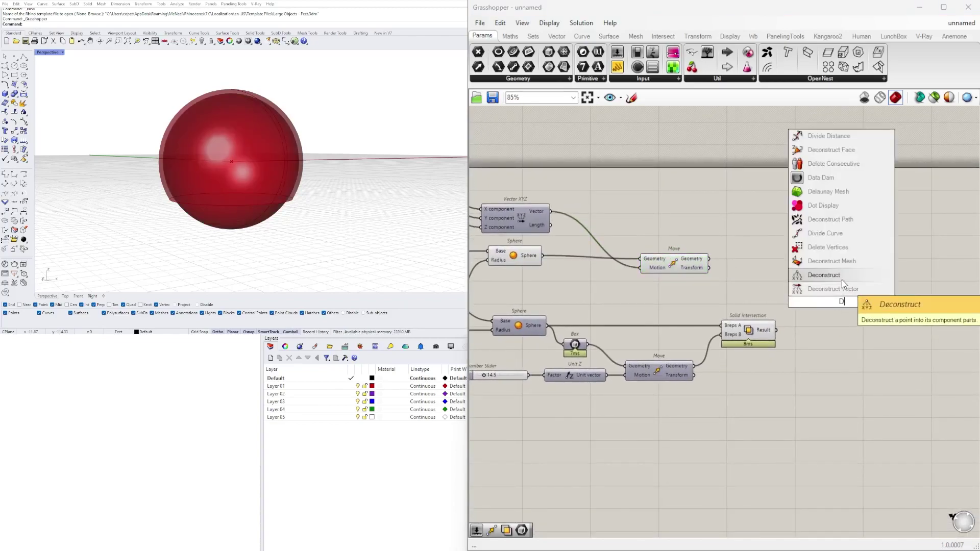
click(841, 218)
click(774, 329)
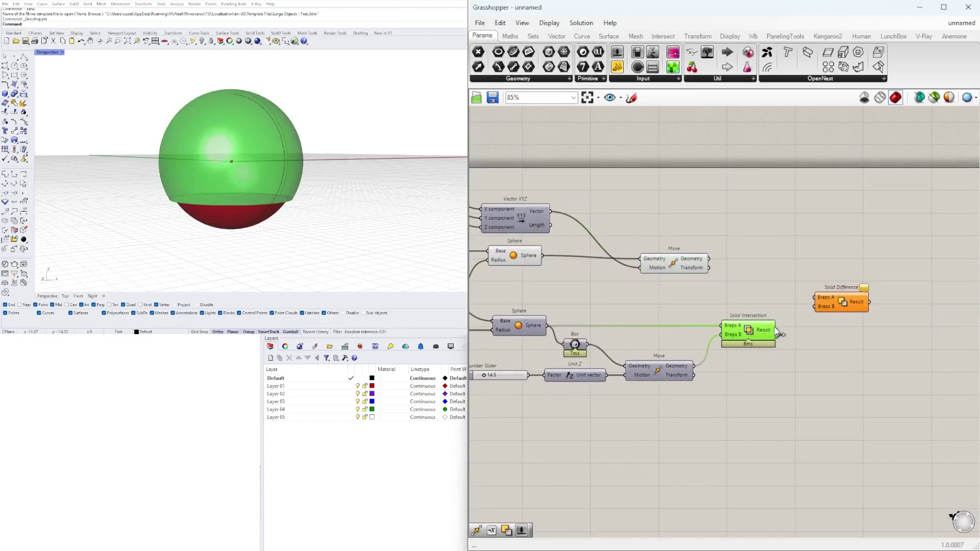
drag(812, 305, 813, 306)
click(841, 302)
Hide the previews of the inner Sphere, its Move component and the Solid Intersection
right_drag(682, 300, 784, 314)
drag(844, 313, 621, 267)
middle_click(621, 267)
click(614, 300)
right_drag(265, 233, 323, 218)
click(849, 352)
right_drag(862, 364, 865, 366)
right_click(851, 351)
click(867, 371)
Try offsetting the inner sphere by setting the vector's X slider to 2.56
right_drag(319, 203, 322, 218)
scroll(579, 244, up, 8)
drag(574, 207, 618, 221)
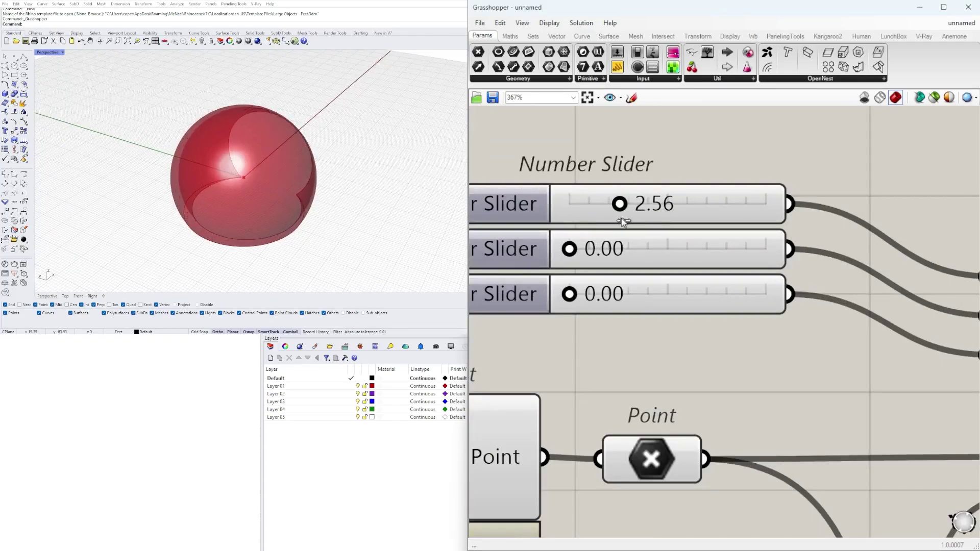
right_drag(327, 204, 270, 209)
drag(582, 255, 550, 257)
drag(556, 294, 479, 282)
Extend the vector's Z slider range down to -10 and set that slider to -10.00
double_click(478, 282)
click(576, 300)
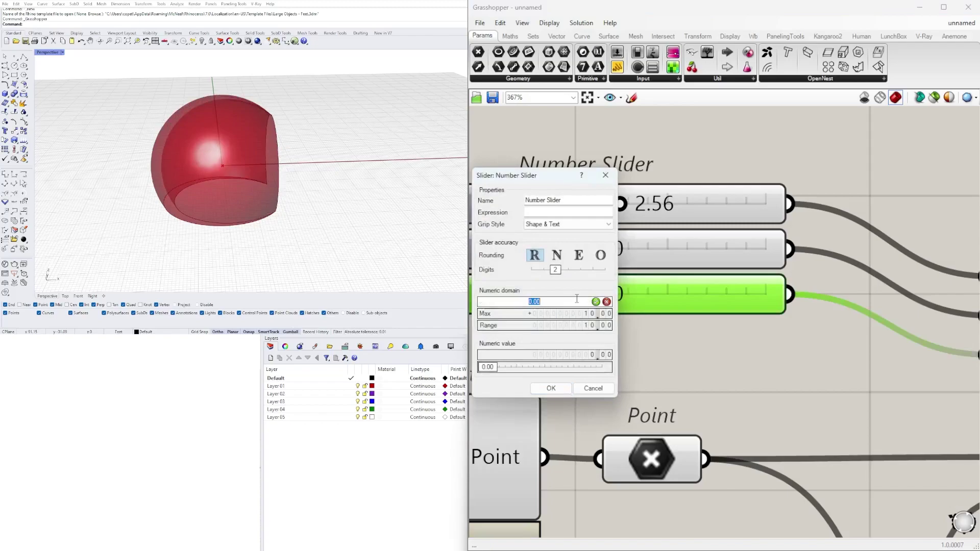
click(550, 388)
drag(667, 294, 641, 294)
drag(695, 317, 607, 317)
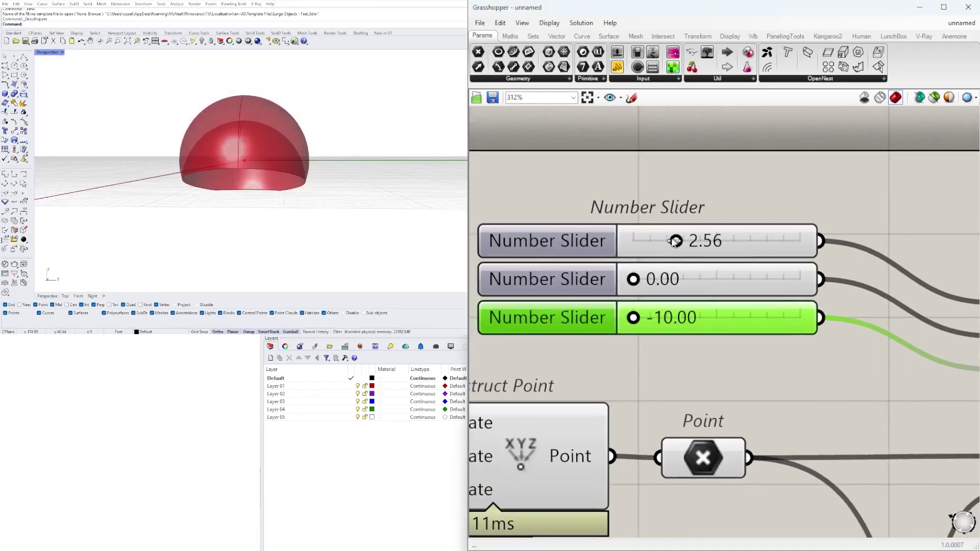
Reset the vector's X and Z sliders to 0 and restore the Z slider's minimum to 0
drag(673, 242, 605, 240)
double_click(641, 317)
text(0)
key(Return)
double_click(570, 317)
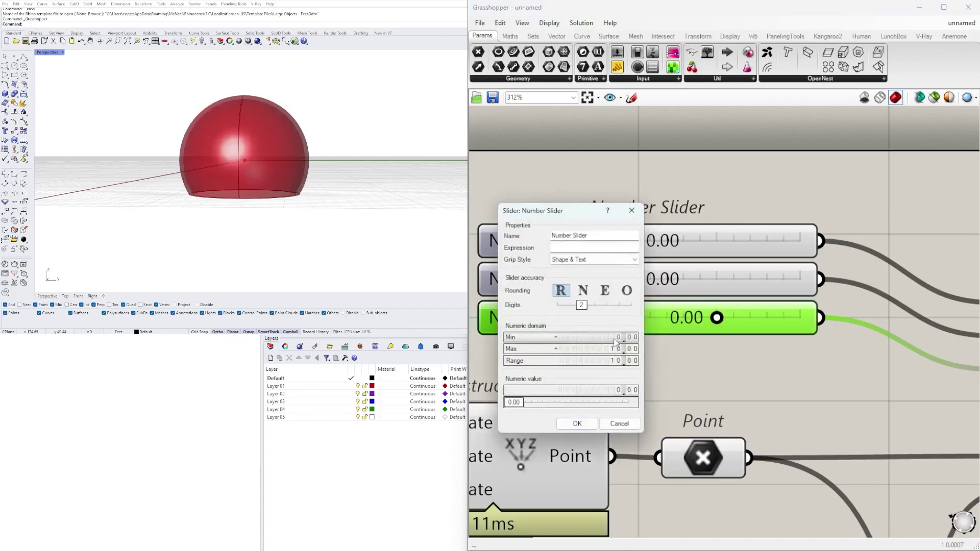
key(Return)
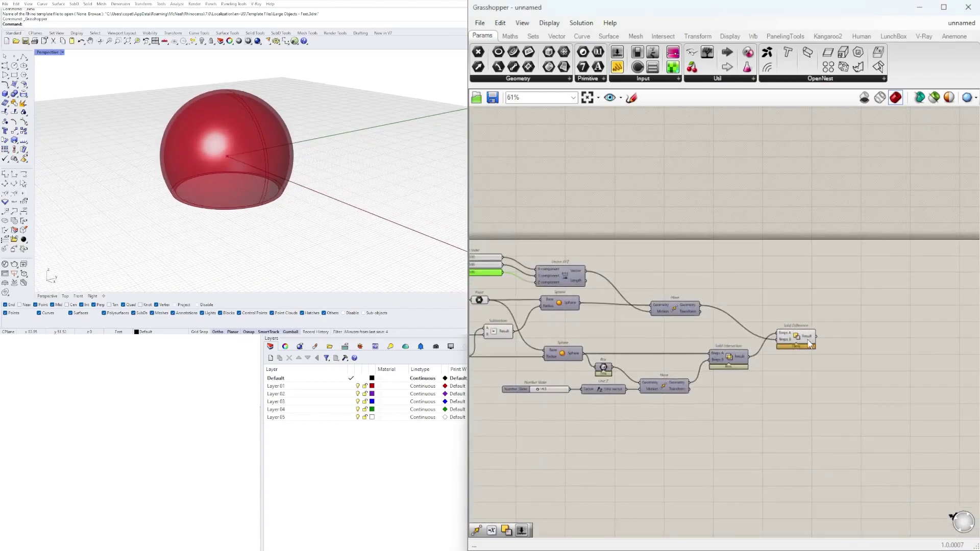
click(810, 341)
right_drag(631, 396, 767, 365)
click(688, 411)
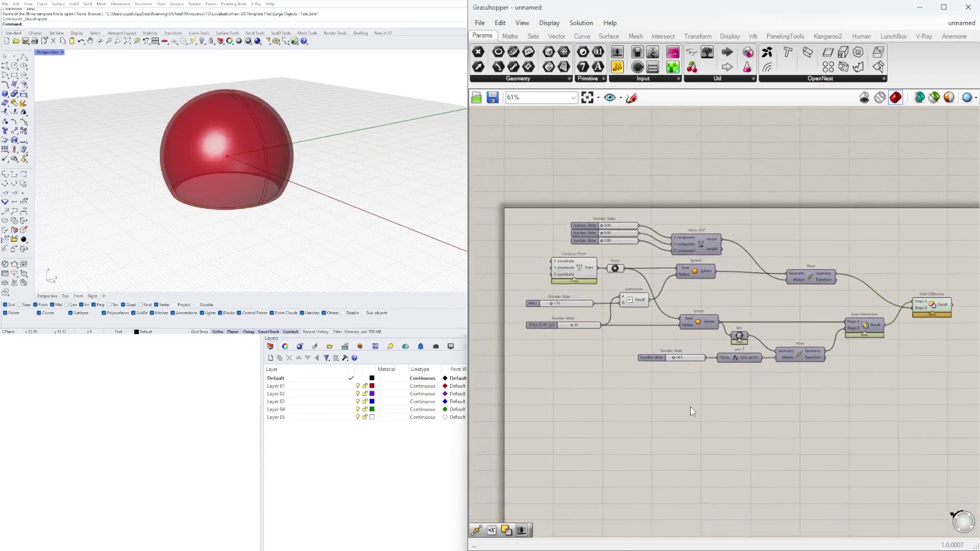
Duplicate the outer Sphere and its STRUCTURE SIZE slider below the existing components, keeping the copy's base connected to the center point
right_drag(689, 411, 705, 392)
right_drag(696, 271, 718, 279)
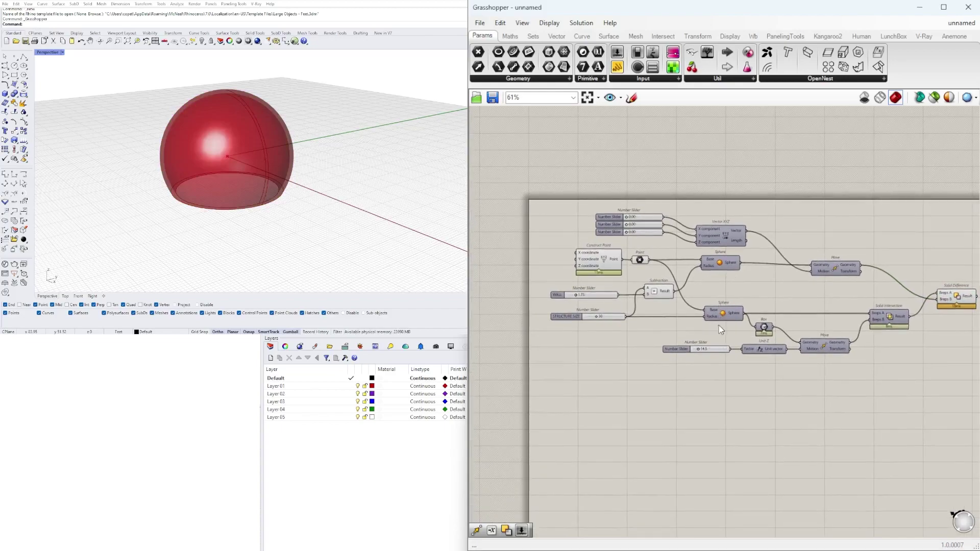
drag(715, 386, 717, 389)
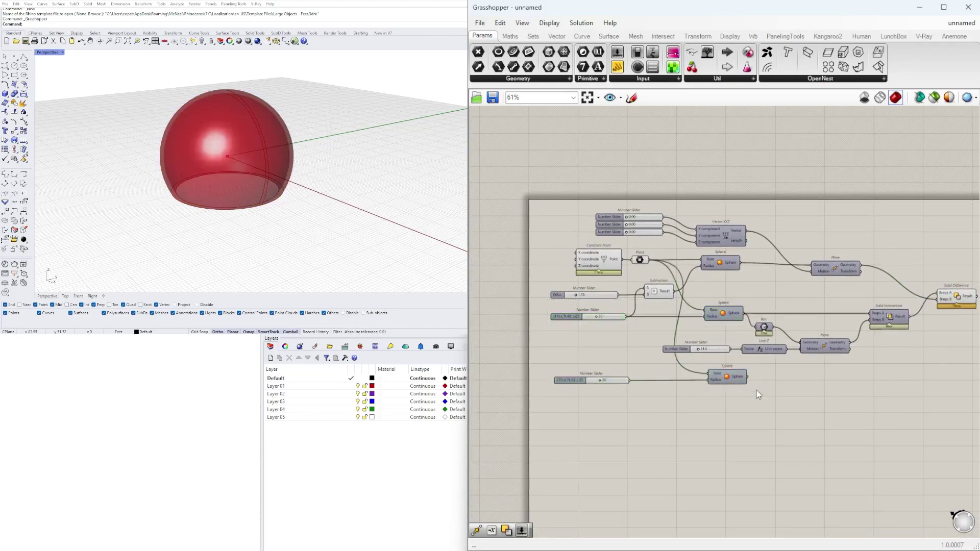
Tidy the layout of the base-trimming components, including the Unit Z with its 14.5 slider, the Move and the Solid Intersection
scroll(771, 352, up, 2)
drag(875, 372, 701, 315)
scroll(764, 309, up, 3)
drag(929, 393, 646, 351)
drag(669, 373, 672, 358)
scroll(721, 382, down, 1)
drag(723, 384, 591, 363)
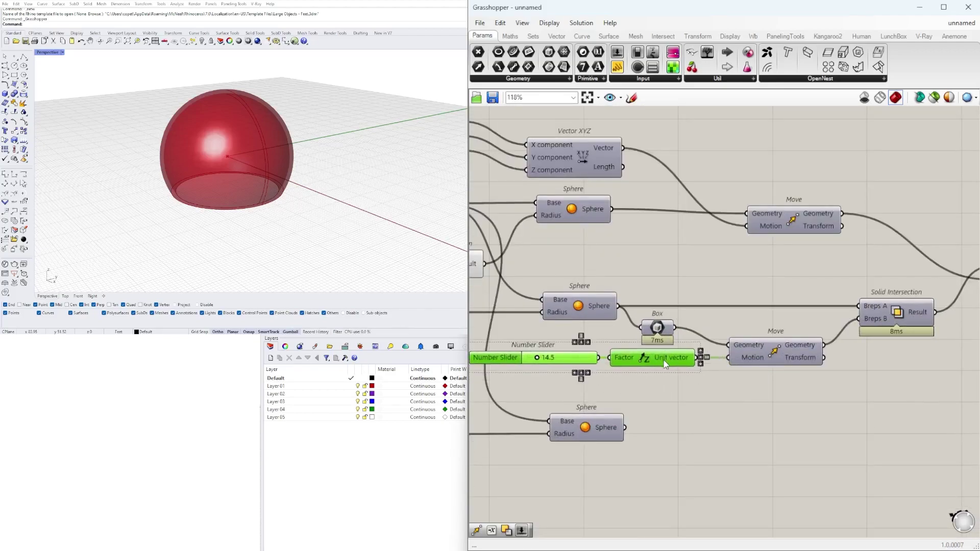
scroll(811, 383, down, 4)
drag(952, 385, 714, 282)
drag(712, 283, 745, 283)
click(722, 321)
scroll(697, 374, up, 2)
Show the duplicated Sphere's preview and rename its radius slider OPENING SIZE
drag(712, 411, 735, 317)
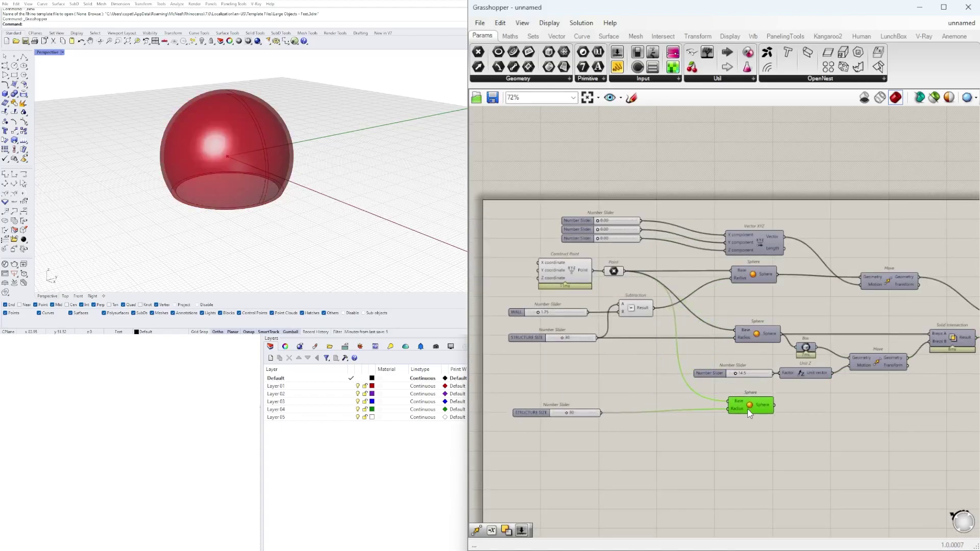
scroll(569, 414, up, 4)
drag(485, 408, 713, 395)
right_click(733, 400)
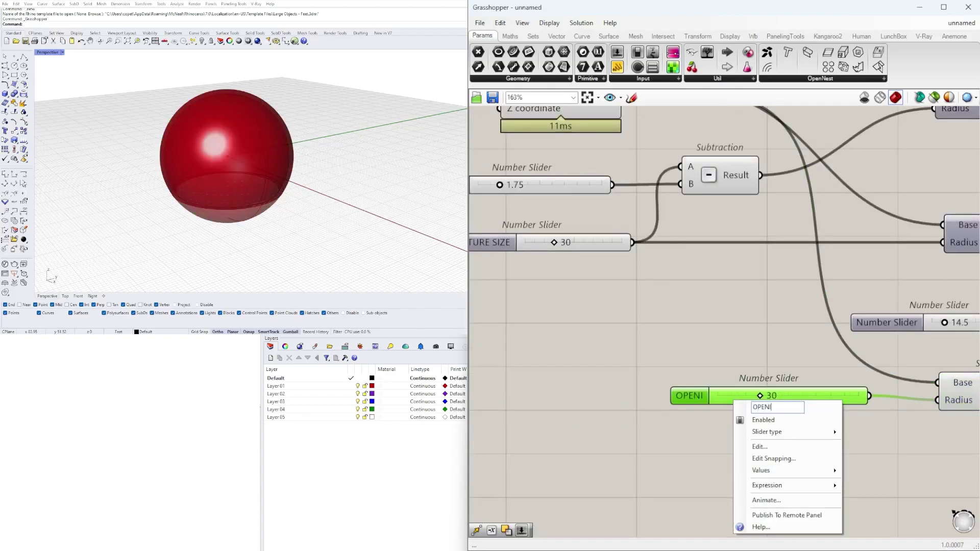
key(Return)
Set the OPENING SIZE slider to 16 and place it beside the opening Sphere
scroll(720, 414, up, 4)
drag(841, 379, 818, 391)
scroll(531, 403, down, 7)
drag(737, 389, 720, 387)
scroll(727, 389, down, 3)
click(917, 403)
Duplicate the Vector XYZ with its three sliders and a Move component, connecting the opening Sphere as geometry and the new vector as motion
right_drag(919, 362, 894, 339)
drag(700, 164, 595, 231)
alt+drag(691, 227, 675, 402)
click(789, 287)
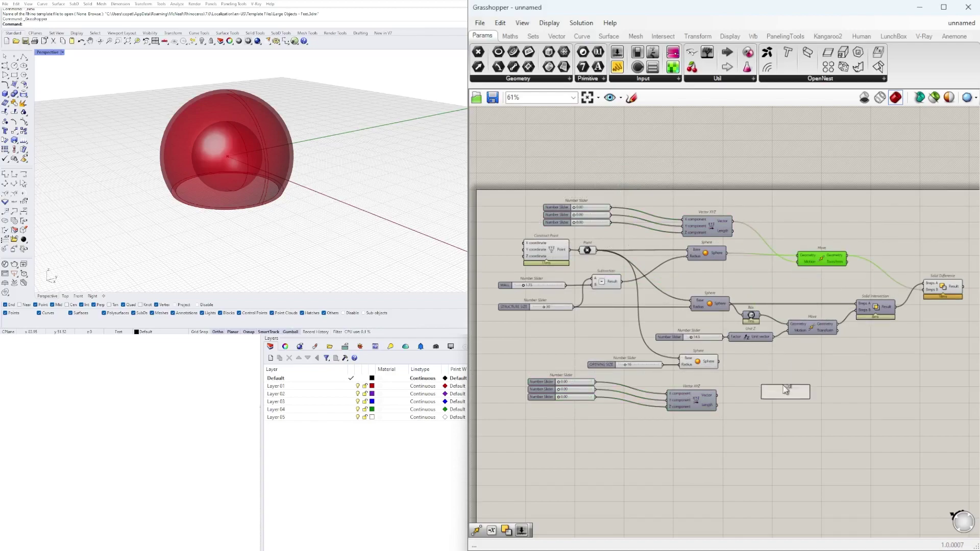
click(789, 397)
scroll(724, 363, up, 3)
drag(711, 358, 757, 380)
click(674, 351)
Extend the opening vector's Z slider range into negative values and set the slider to -7.11
right_drag(585, 405, 707, 379)
right_drag(526, 406, 607, 417)
click(584, 416)
double_click(585, 417)
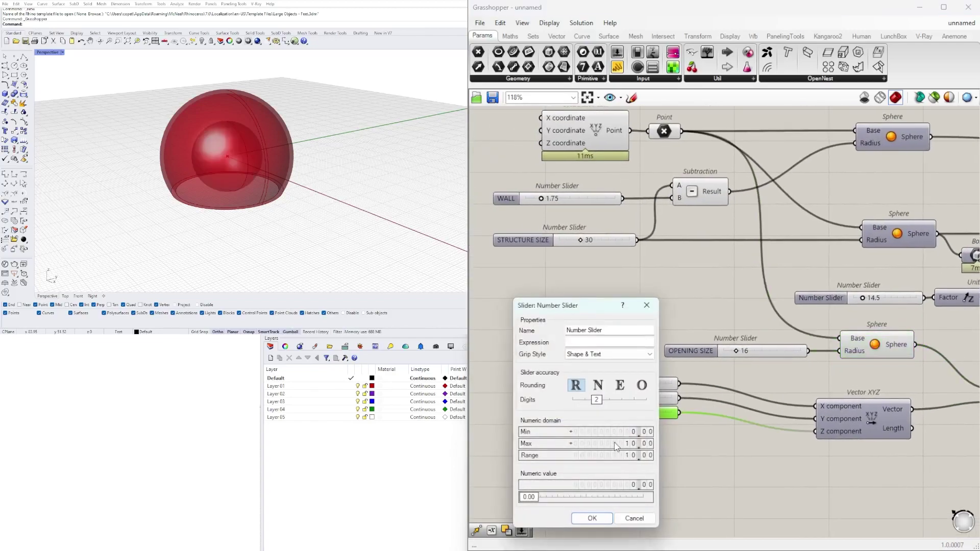
click(592, 519)
scroll(622, 405, up, 3)
mouse_move(650, 417)
mouse_down()
mouse_move(623, 419)
mouse_move(639, 419)
mouse_up()
Show the preview of the opening's Move component and hide the preview of the unmoved opening Sphere
scroll(650, 419, down, 4)
right_drag(892, 424, 647, 428)
right_click(746, 406)
click(770, 426)
right_click(599, 365)
click(623, 387)
Set the opening vector's Y slider to 9.49 and its X slider to 4.74
right_drag(516, 424, 718, 414)
scroll(602, 405, up, 7)
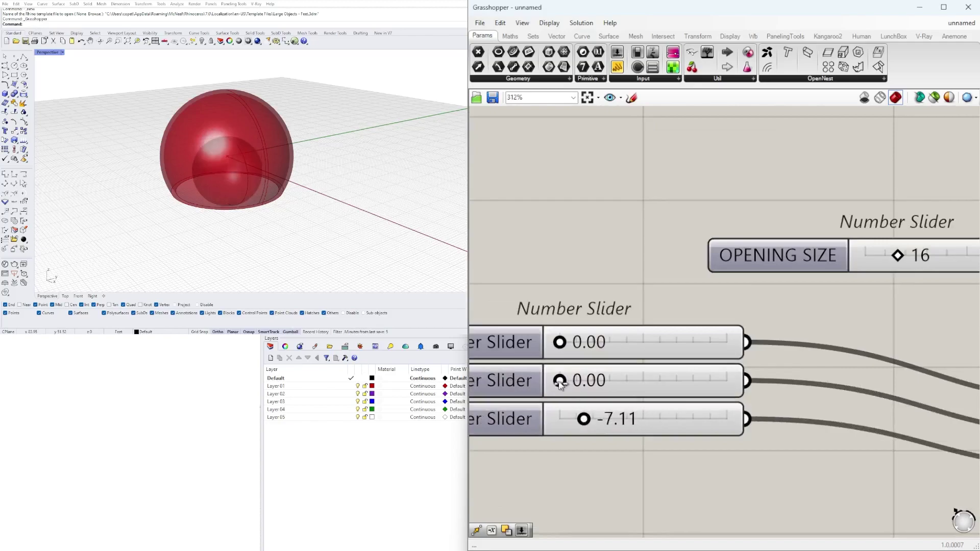
drag(559, 381, 725, 381)
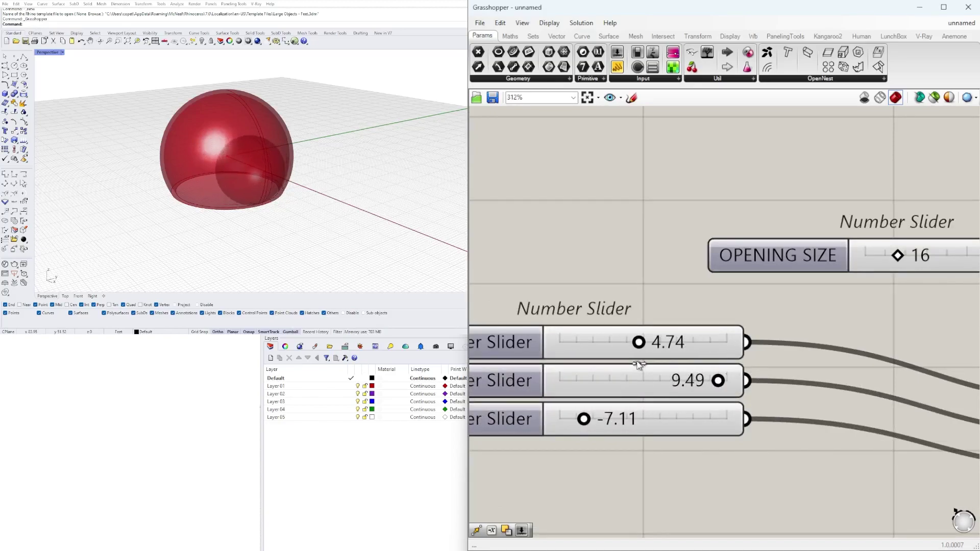
Raise the maximum of the opening vector's X, Y and Z sliders to 50
scroll(639, 364, down, 5)
scroll(561, 358, up, 3)
double_click(551, 356)
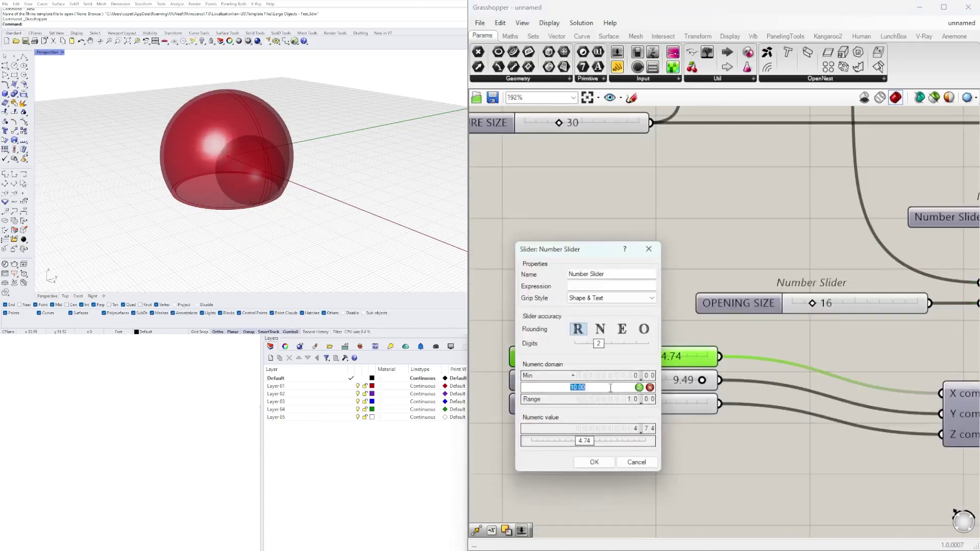
click(596, 462)
double_click(576, 385)
double_click(584, 412)
text(50)
click(587, 486)
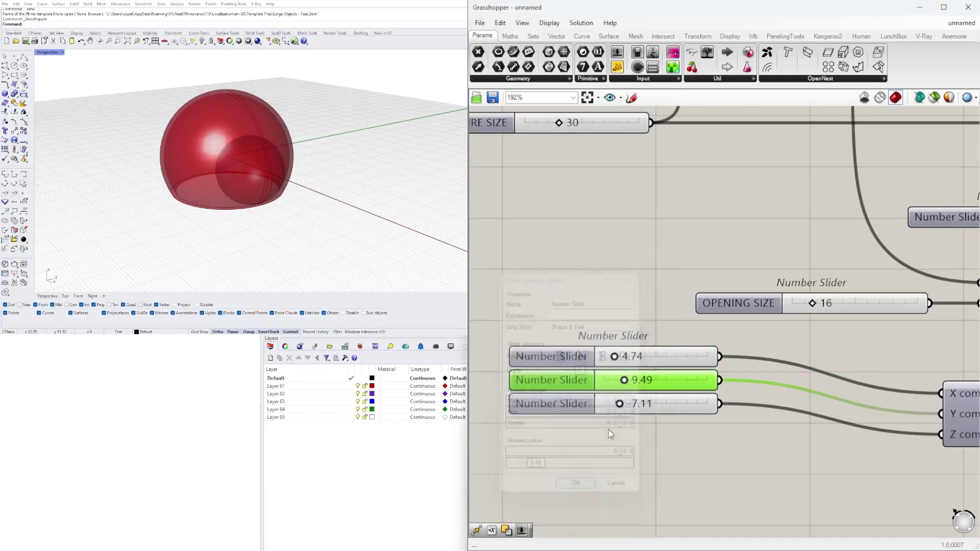
double_click(586, 407)
click(591, 509)
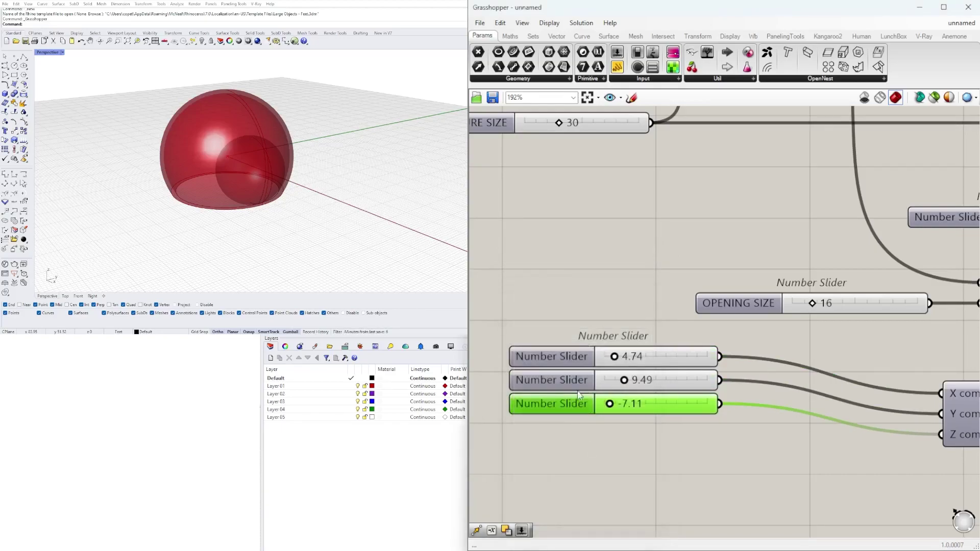
Lower the minimum of the opening vector's Z, Y and X sliders to -50
double_click(620, 408)
text(50)
key(Return)
key(Return)
double_click(563, 385)
double_click(599, 403)
click(570, 490)
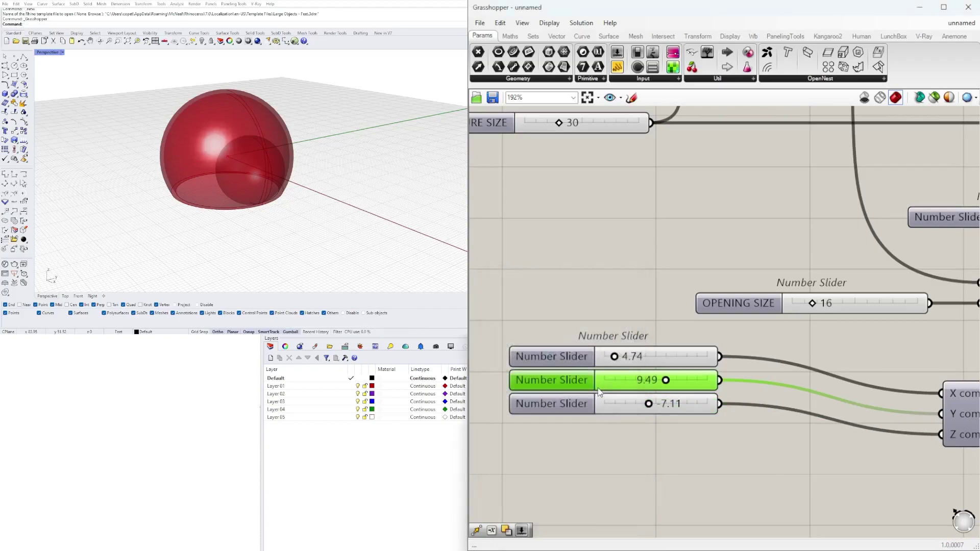
click(630, 355)
double_click(617, 353)
double_click(584, 367)
text(-50)
click(567, 451)
Group the opening's Sphere, Move, Vector XYZ and sliders more closely together on the canvas
scroll(678, 344, down, 3)
right_drag(965, 376, 801, 385)
drag(748, 387, 758, 354)
drag(883, 380, 840, 335)
right_drag(663, 394, 810, 400)
drag(685, 451, 559, 367)
drag(571, 382, 680, 383)
click(698, 340)
drag(697, 341, 678, 341)
Set the opening vector's X slider to 20.96
right_drag(731, 342, 620, 375)
click(789, 335)
scroll(621, 375, up, 4)
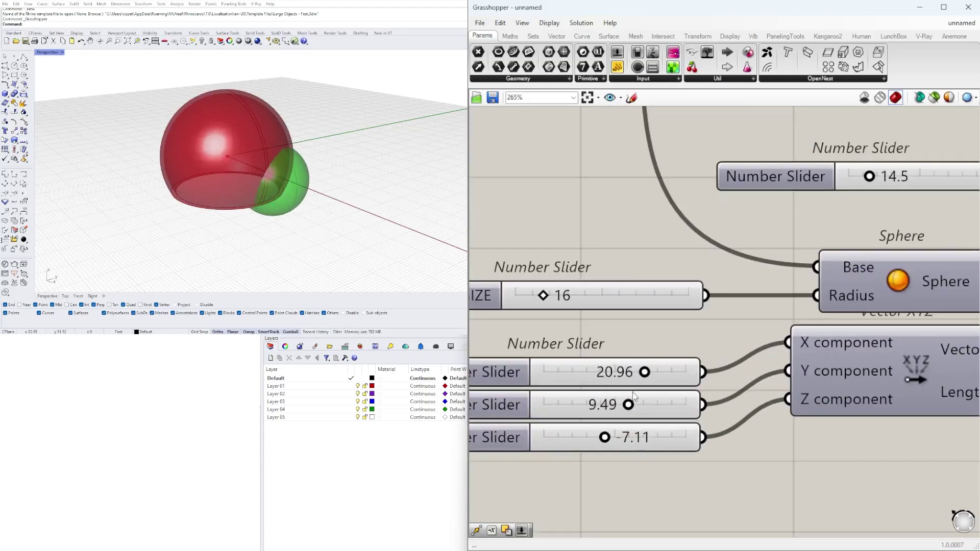
Add a second Solid Difference component to the right of the opening's Move component
scroll(612, 432, down, 7)
right_drag(751, 404, 530, 412)
click(824, 289)
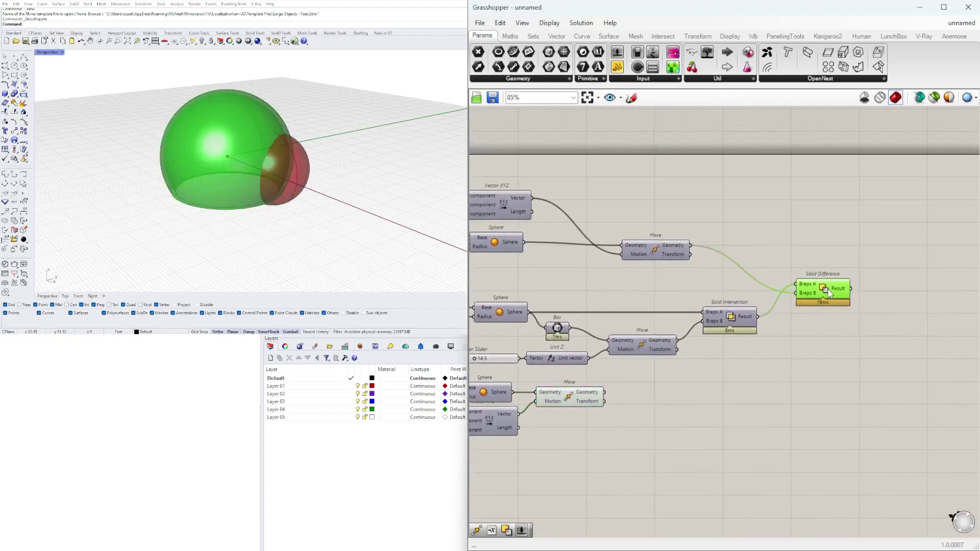
double_click(772, 405)
text(Dif)
click(785, 325)
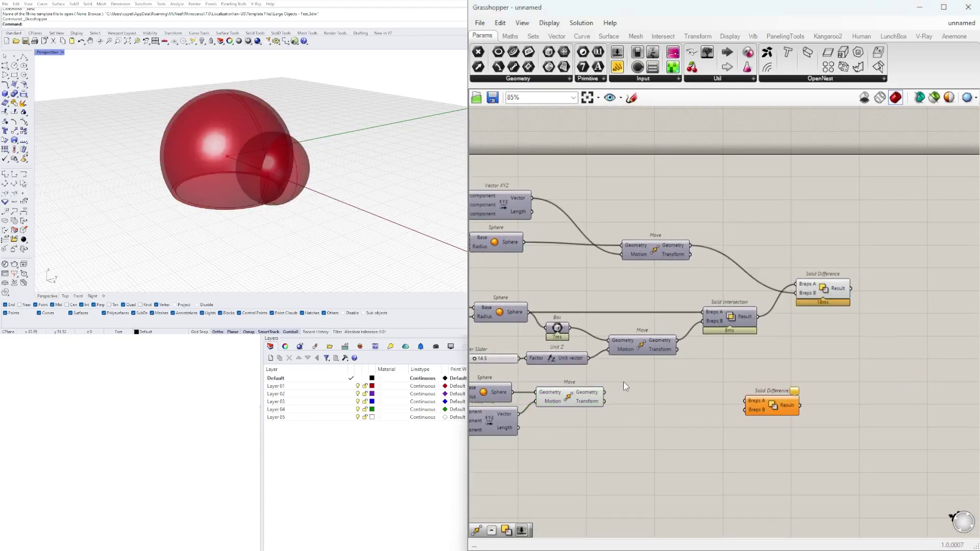
Connect the hollow shell as Breps A and the moved opening sphere as Breps B of the new Solid Difference, and reposition both Solid Differences
click(569, 392)
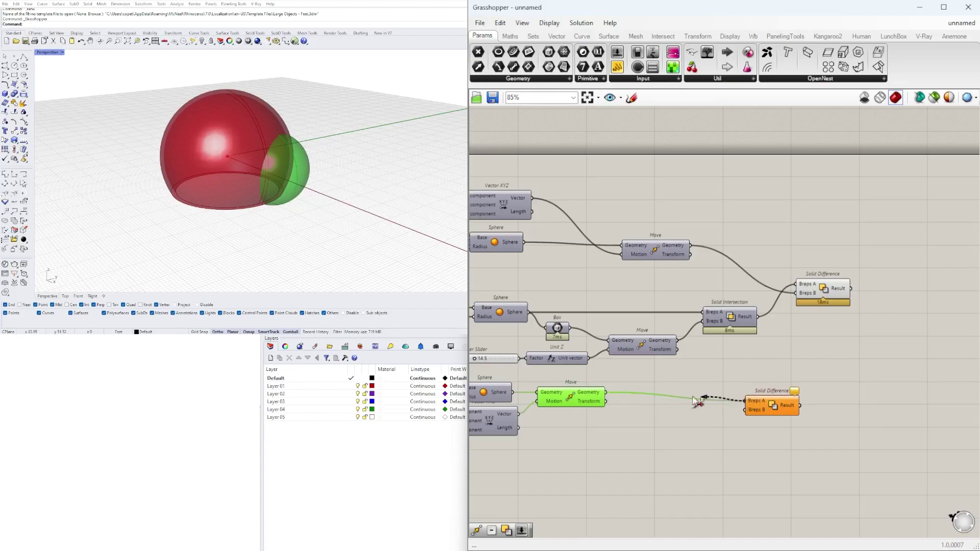
drag(659, 405, 746, 410)
drag(771, 409, 917, 380)
drag(832, 294, 824, 305)
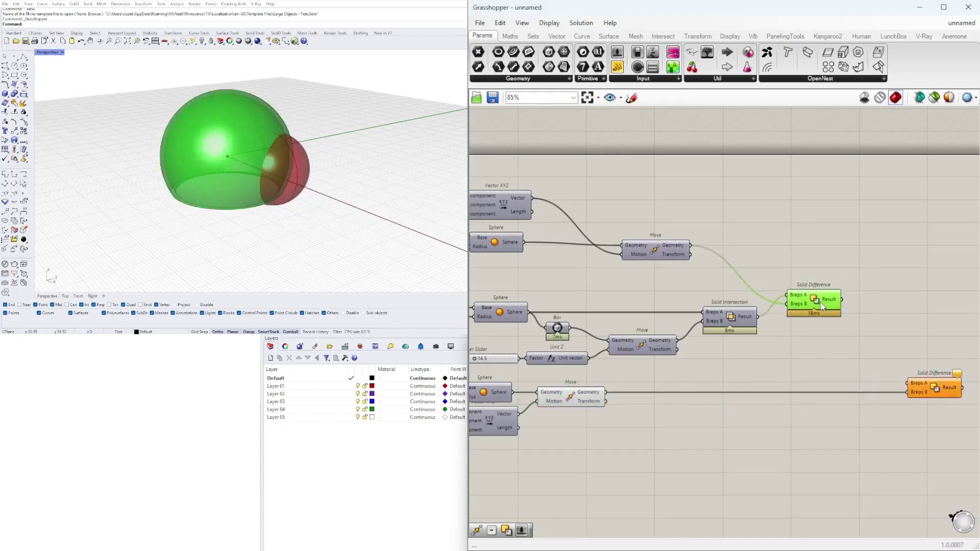
drag(836, 338, 710, 300)
click(862, 344)
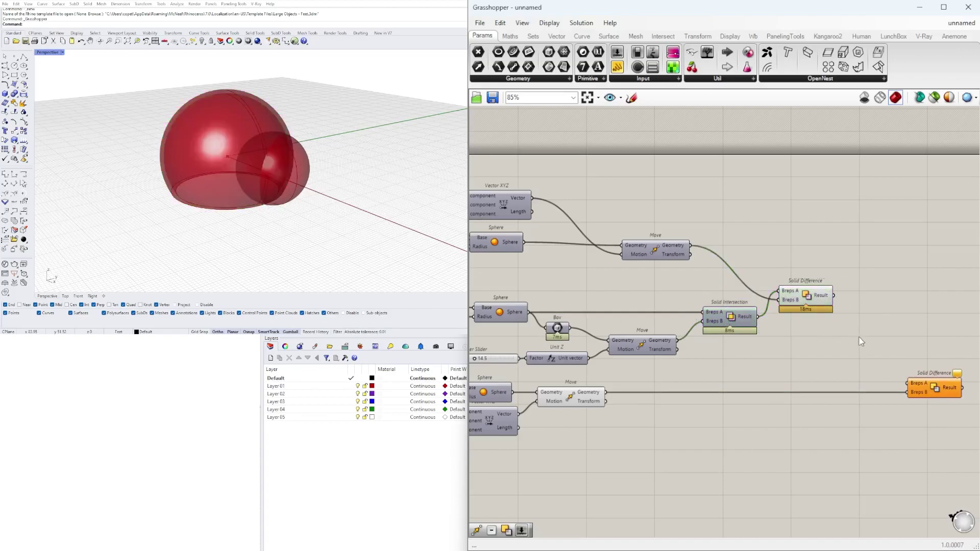
drag(906, 405, 907, 392)
Hide the previews of the first Solid Difference and the opening's Move component
scroll(825, 430, down, 2)
drag(842, 452, 653, 339)
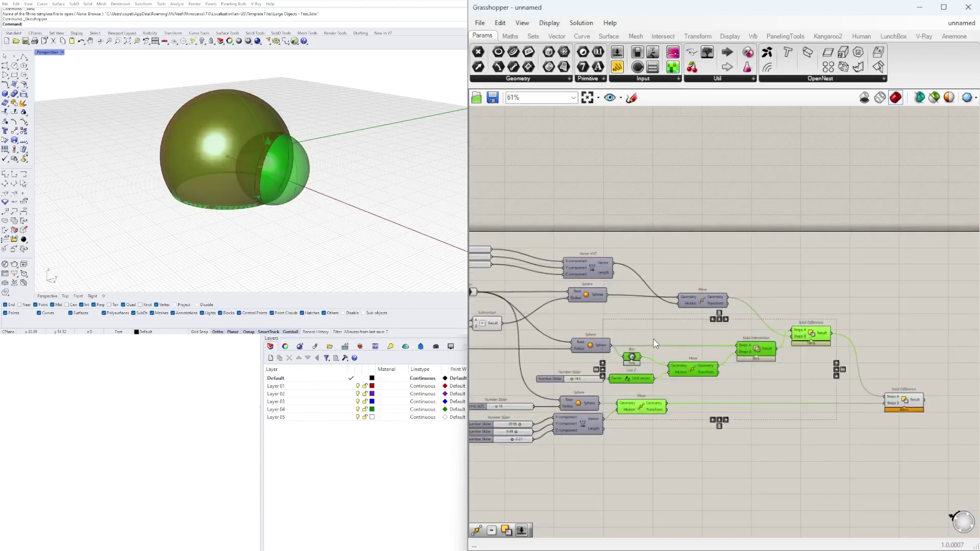
click(708, 282)
Reposition the opening by setting its vector sliders to X 25.29, Y 6.73 and Z -9.49
right_drag(326, 188, 194, 187)
right_drag(521, 440, 743, 433)
scroll(744, 433, up, 12)
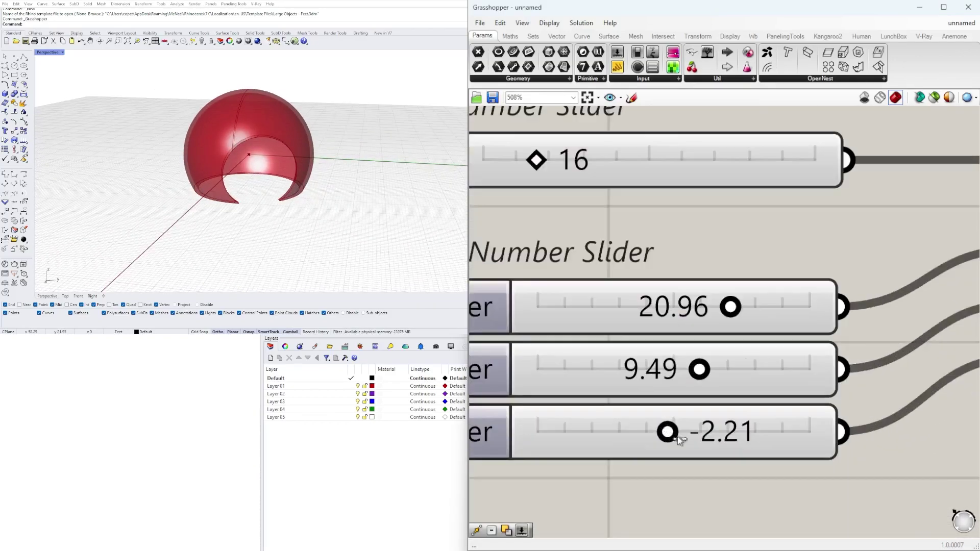
drag(667, 434, 639, 433)
drag(693, 374, 685, 370)
mouse_move(731, 306)
mouse_down()
mouse_move(780, 306)
mouse_move(710, 313)
mouse_move(739, 316)
mouse_up()
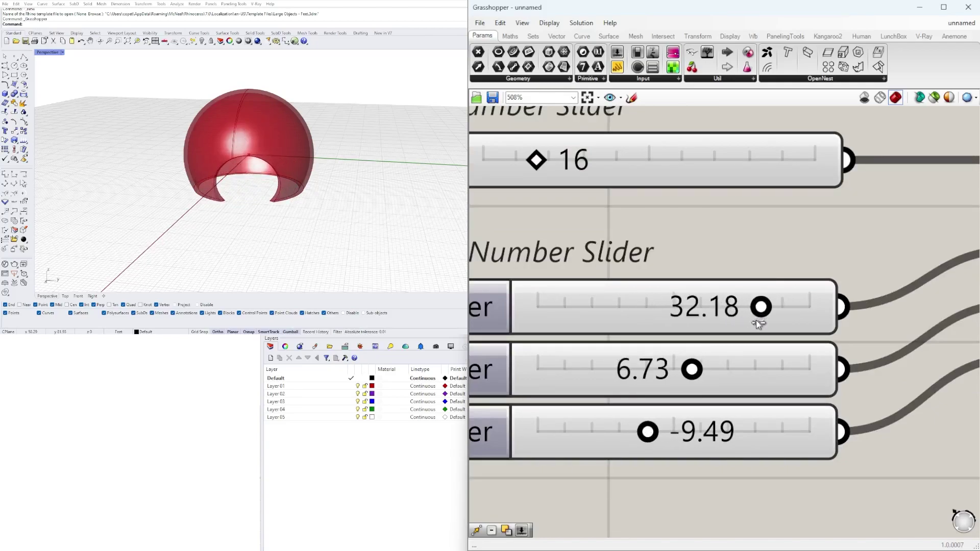
Try the opening vector's Y slider at -50.00 and reset it to 0
scroll(749, 291, down, 8)
right_drag(749, 291, 668, 301)
scroll(669, 314, up, 3)
drag(638, 319, 558, 324)
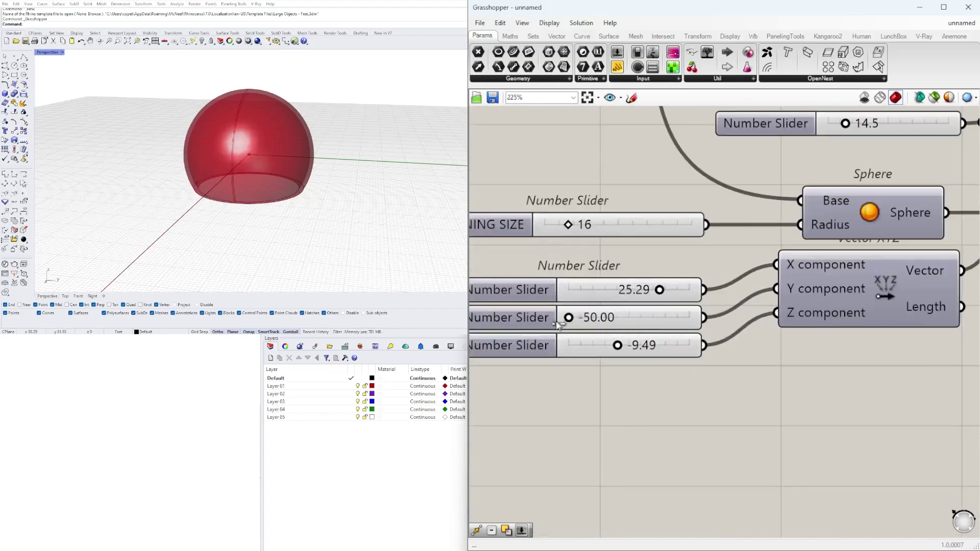
double_click(585, 320)
text(0)
key(Return)
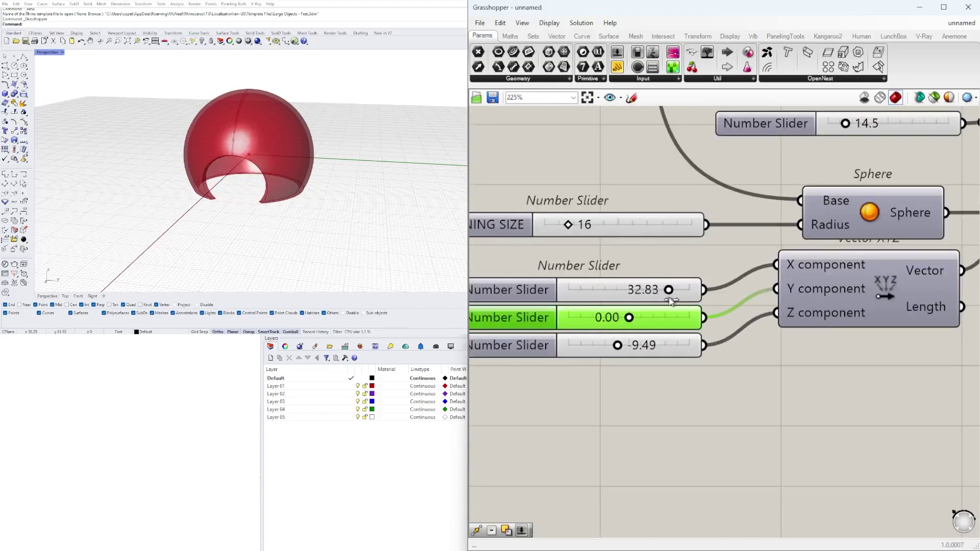
Set the opening vector's X slider to 23.96 and Z slider to 0.27, and try an OPENING SIZE of 25
drag(625, 349, 642, 344)
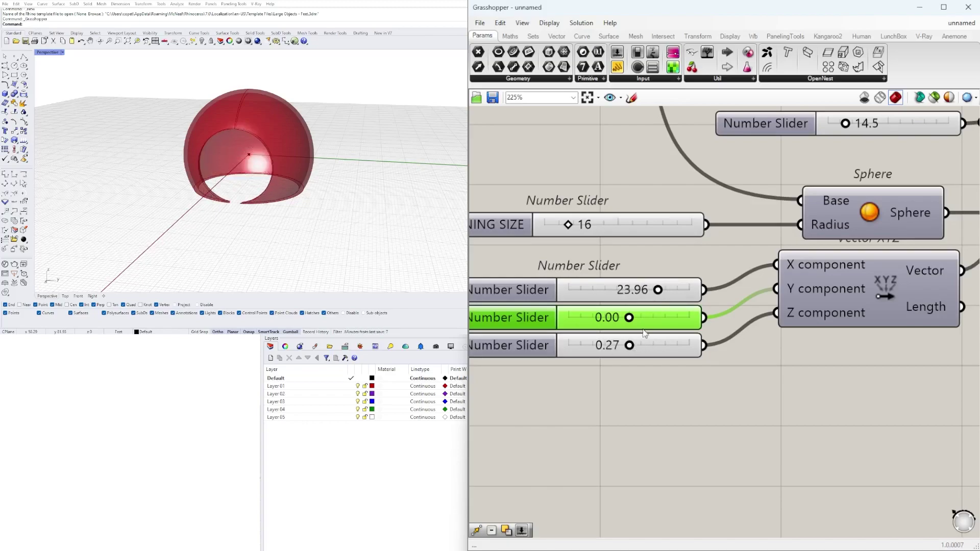
scroll(592, 233, up, 2)
drag(587, 231, 596, 233)
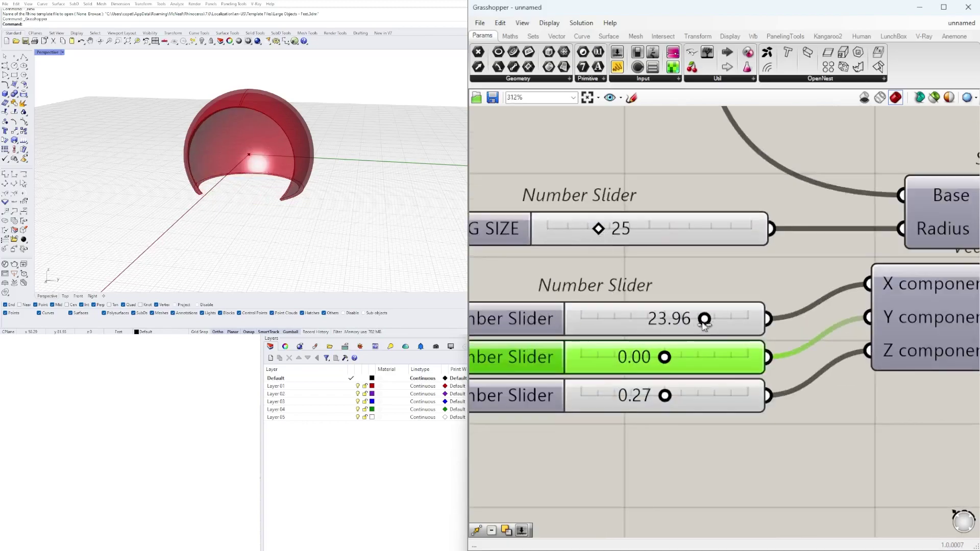
Return OPENING SIZE to 16 and set the opening vector's Y slider to -0.96 and Z slider to -4.54
drag(665, 395, 646, 396)
scroll(562, 306, down, 3)
right_drag(392, 196, 302, 192)
scroll(622, 342, up, 3)
drag(605, 374, 625, 381)
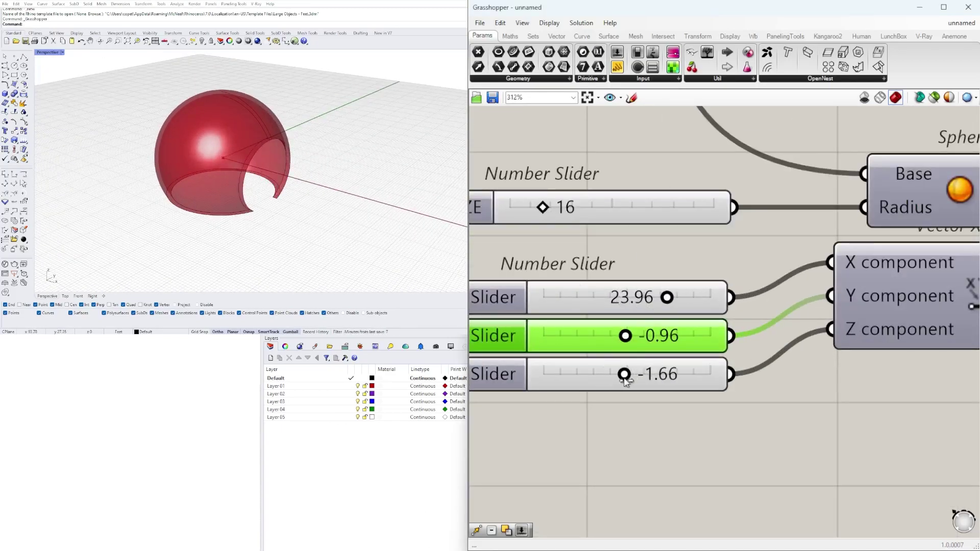
Show the preview of the opening's Move component and view the dome from above
right_drag(326, 210, 409, 163)
scroll(746, 291, down, 10)
right_drag(934, 278, 808, 317)
click(696, 321)
scroll(807, 317, up, 1)
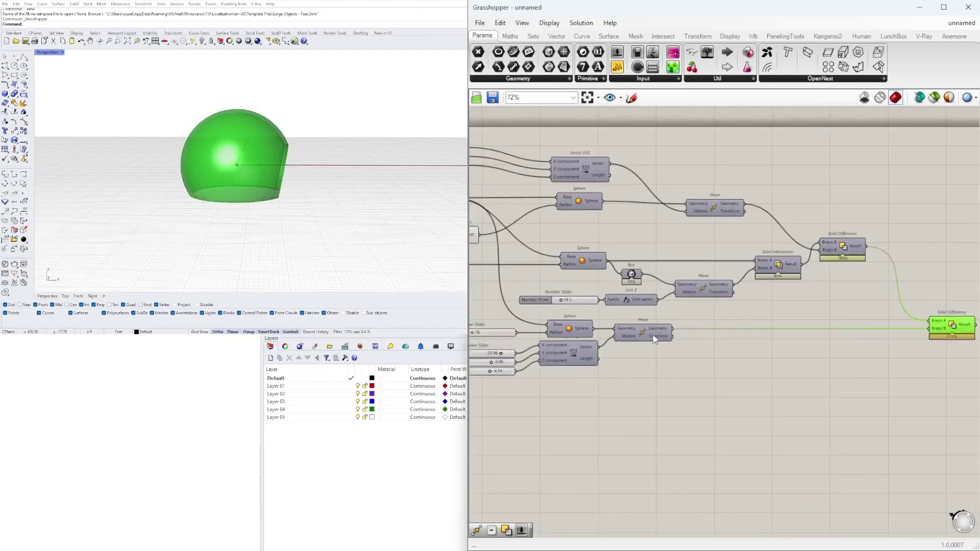
right_click(641, 334)
click(665, 353)
right_drag(375, 158, 375, 206)
Try adding an opposite opening sphere with a duplicated Move driven by the opening vector through a Negative component
scroll(674, 348, up, 3)
right_drag(674, 347, 765, 347)
click(765, 348)
drag(711, 328, 837, 365)
double_click(718, 383)
text(NEG)
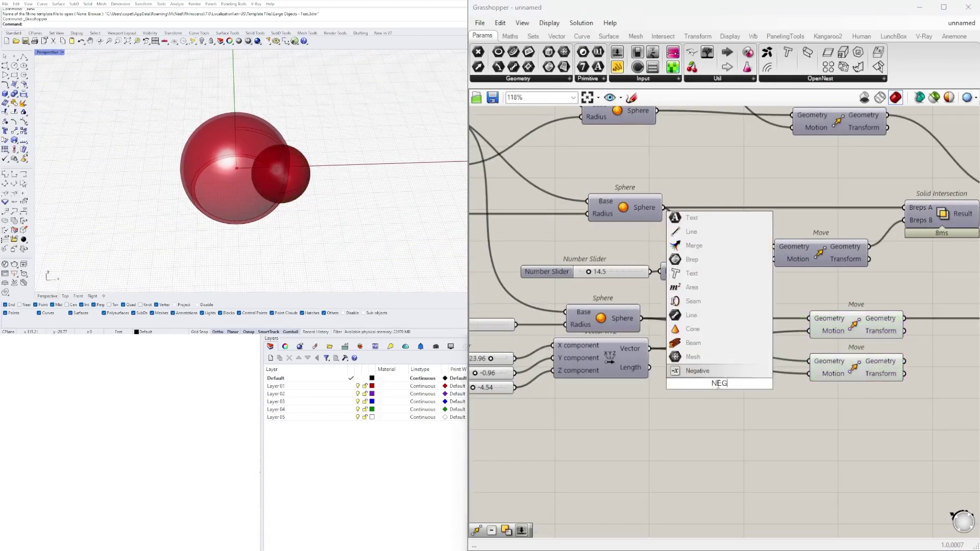
key(Return)
drag(754, 384, 809, 374)
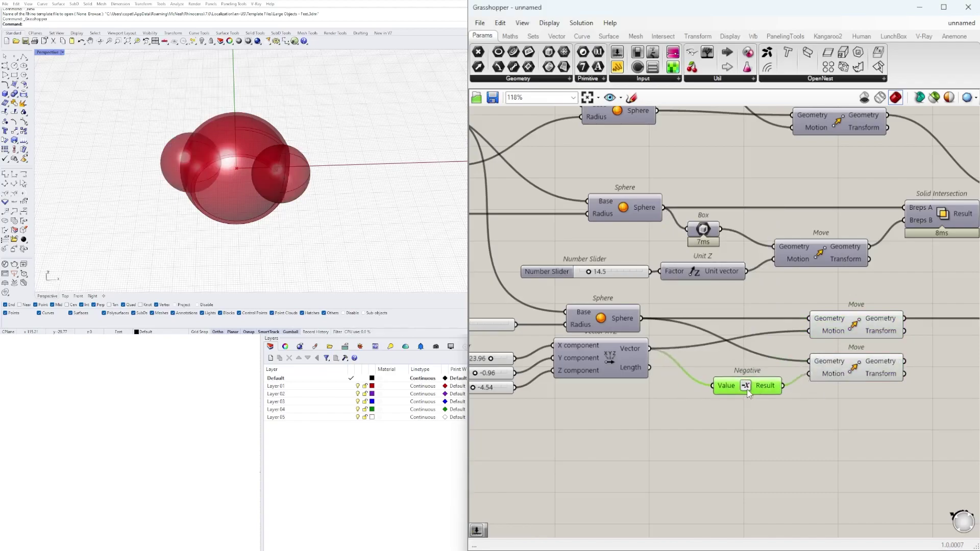
Delete the duplicated Move and the Negative component
scroll(704, 380, down, 3)
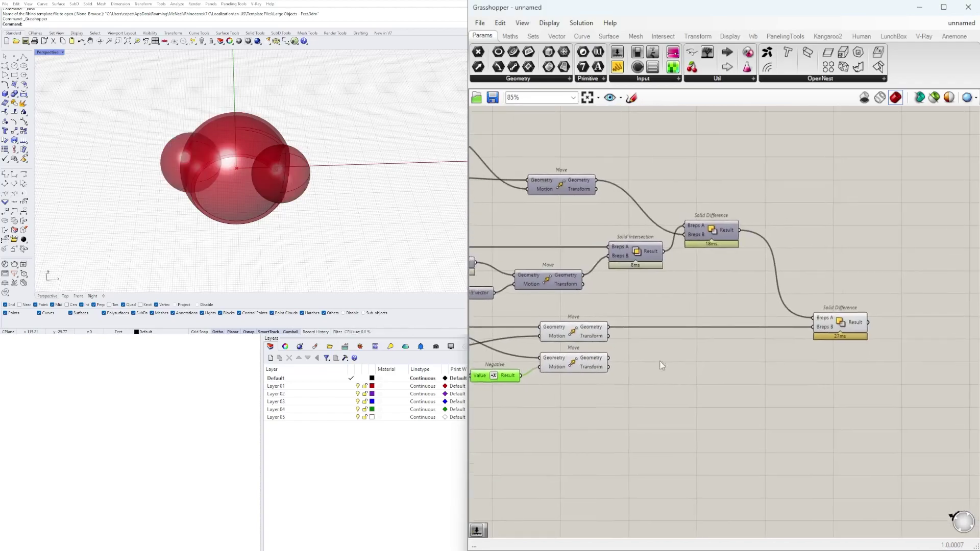
click(824, 318)
scroll(626, 372, up, 4)
right_drag(593, 353, 650, 364)
scroll(688, 341, down, 2)
drag(835, 418, 700, 370)
key(Delete)
click(787, 332)
Add a YZ Plane with its origin at the dome's base point and place it below the opening's Move component
right_drag(247, 185, 270, 207)
double_click(664, 427)
text(Y)
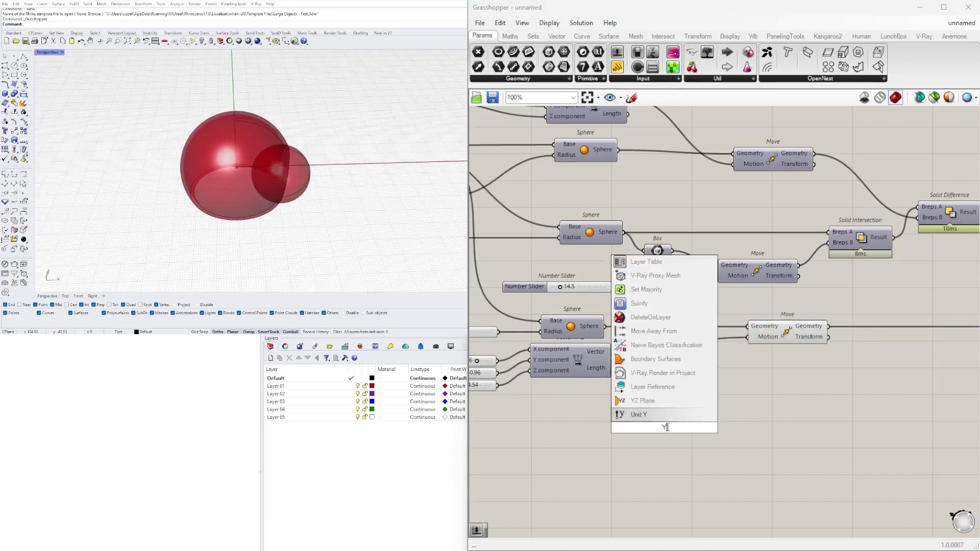
text(Z)
click(666, 414)
drag(665, 425, 548, 300)
right_drag(541, 286, 715, 320)
drag(700, 330, 835, 383)
Add a Mirror of the moved opening sphere about the YZ Plane and feed it into Breps B of the final Solid Difference
scroll(803, 399, down, 3)
scroll(888, 411, up, 3)
right_drag(810, 379, 574, 364)
scroll(575, 364, down, 1)
click(878, 309)
double_click(692, 370)
text(MI)
click(707, 358)
drag(661, 320, 708, 345)
drag(627, 371, 655, 351)
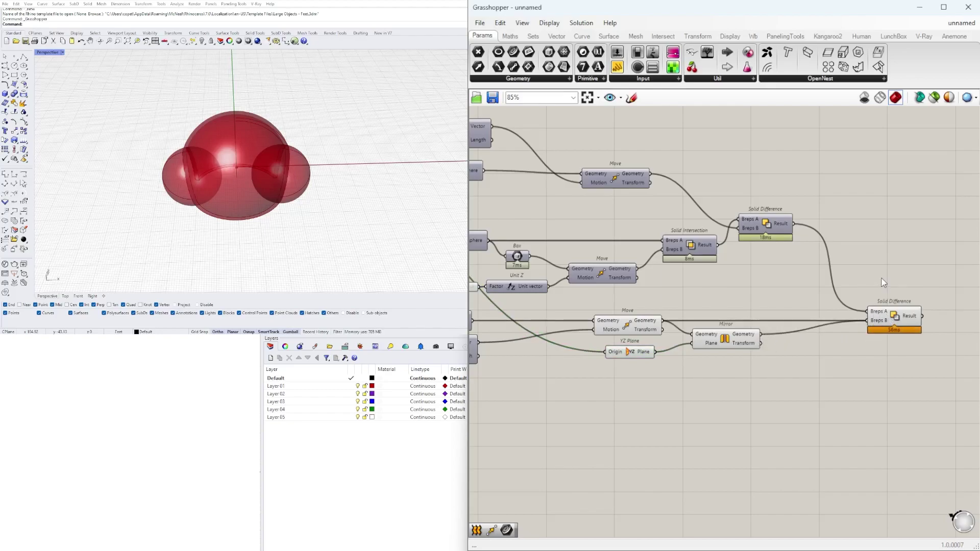
Hide the previews of the opening's Move, Mirror and YZ Plane and view the two side openings
drag(796, 293, 587, 371)
middle_click(600, 309)
click(655, 278)
right_drag(162, 204, 289, 103)
Set the opening vector's Y slider to 0
scroll(678, 336, down, 1)
right_drag(678, 335, 844, 342)
click(763, 402)
scroll(583, 354, up, 6)
scroll(608, 380, down, 5)
scroll(609, 380, up, 6)
double_click(609, 377)
text(0)
key(Return)
Set the opening vector's Z slider to -9.40 and its X slider to 35.54
scroll(585, 407, up, 5)
right_drag(584, 407, 634, 406)
mouse_move(651, 401)
mouse_down()
mouse_move(618, 400)
mouse_move(649, 401)
mouse_move(636, 403)
mouse_up()
right_drag(298, 215, 418, 251)
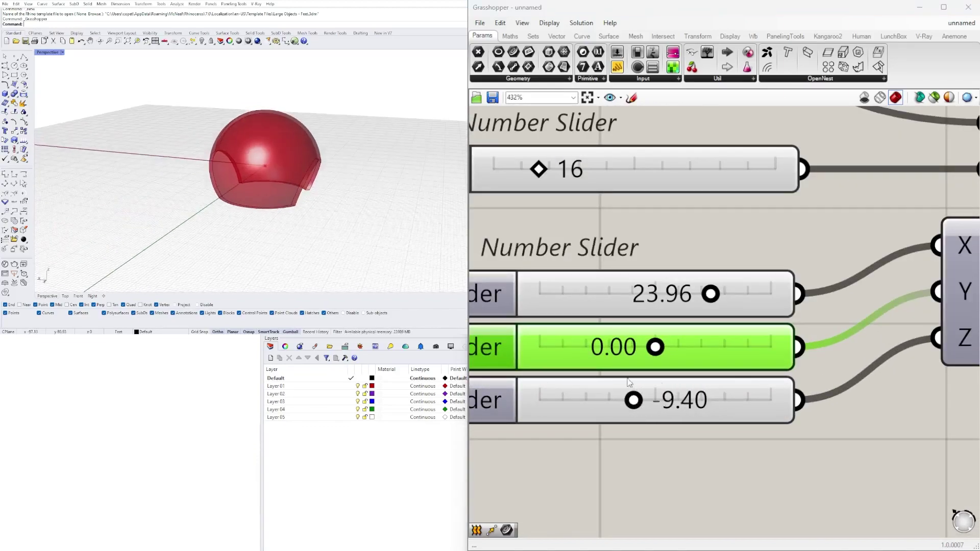
drag(736, 298, 742, 298)
right_drag(380, 178, 400, 188)
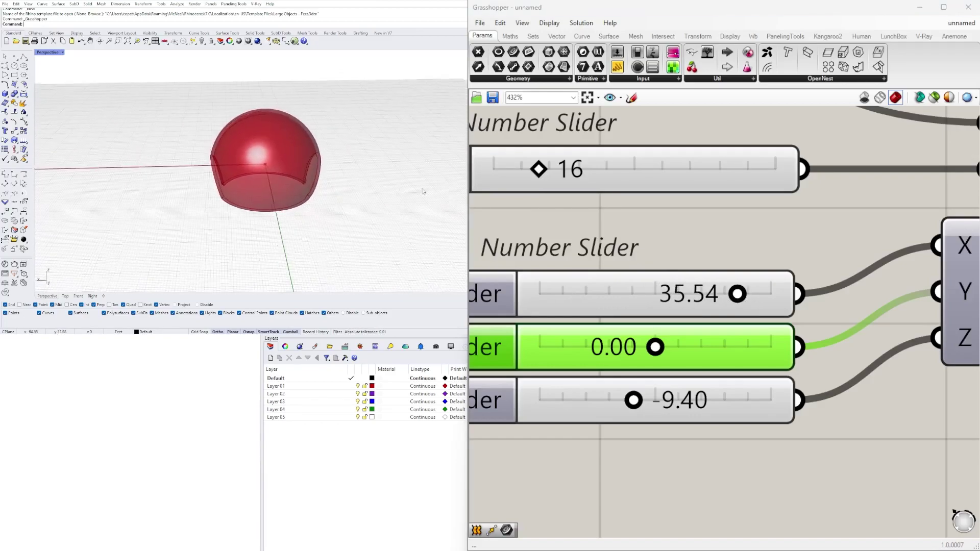
Examine the final Solid Difference by highlighting its geometry in the viewport and tracing its inputs
scroll(636, 355, down, 10)
right_drag(728, 396, 572, 405)
click(873, 334)
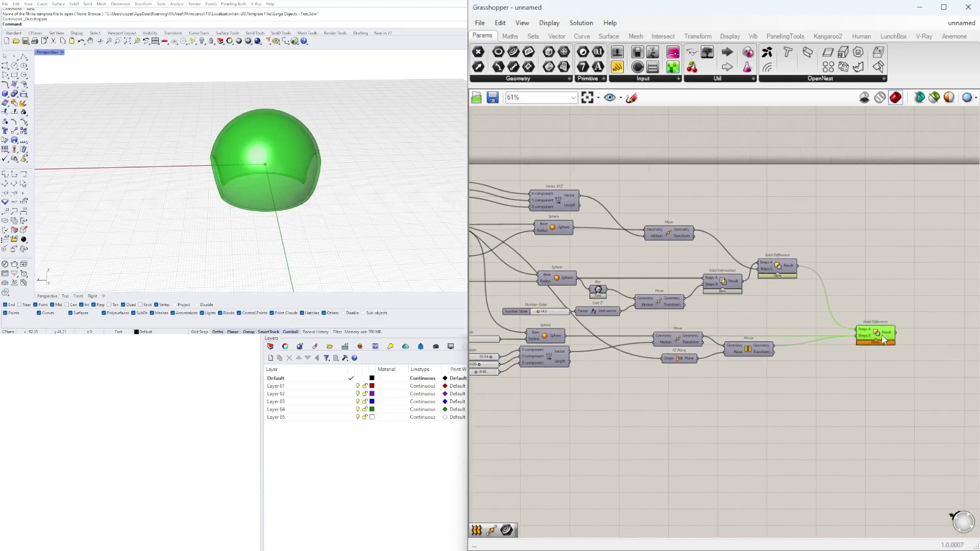
drag(881, 335, 882, 334)
click(754, 258)
click(879, 329)
right_drag(816, 297, 737, 278)
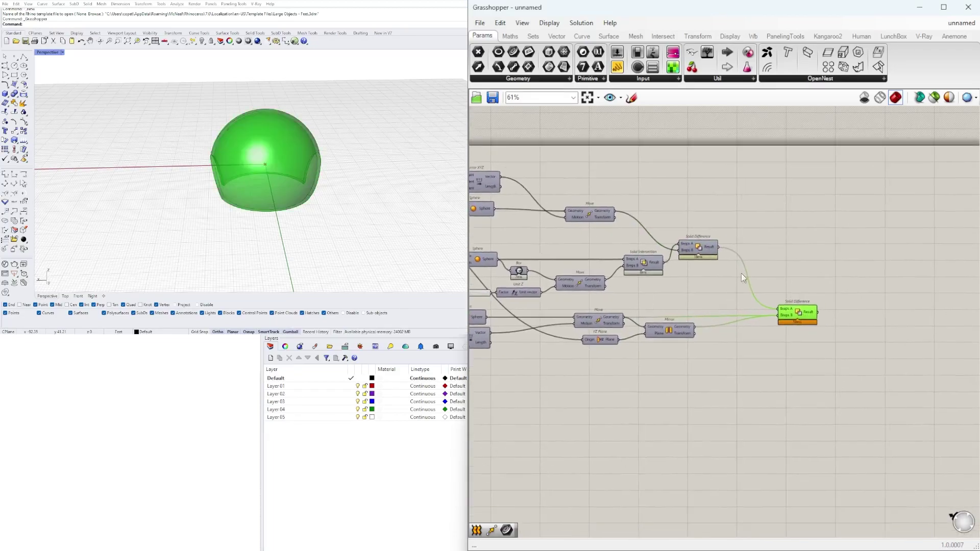
click(806, 264)
click(798, 310)
right_drag(556, 241, 740, 250)
Show the preview of the inner sphere driven by the Subtraction radius and compare it with the shell
click(664, 220)
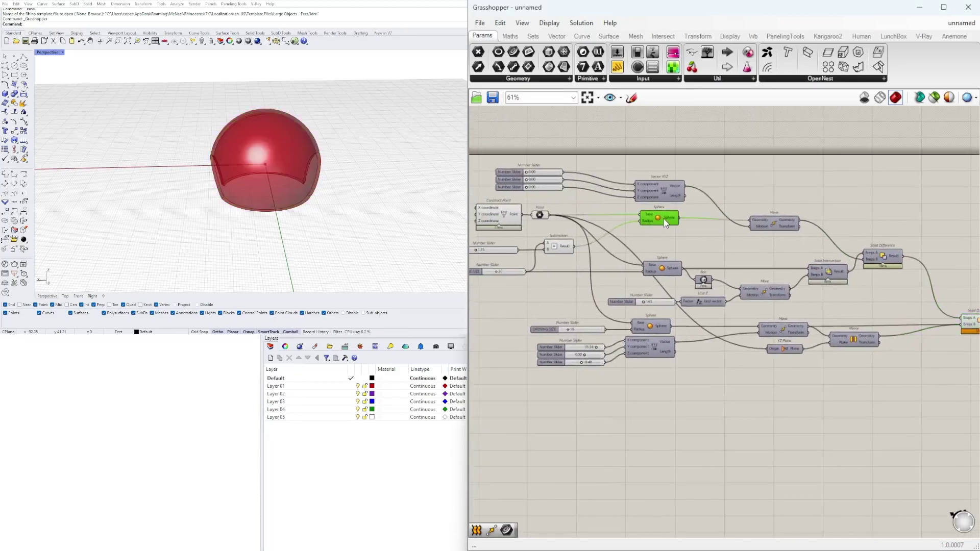
right_click(664, 220)
right_click(658, 218)
click(674, 239)
right_drag(241, 175, 271, 185)
right_drag(776, 220, 716, 281)
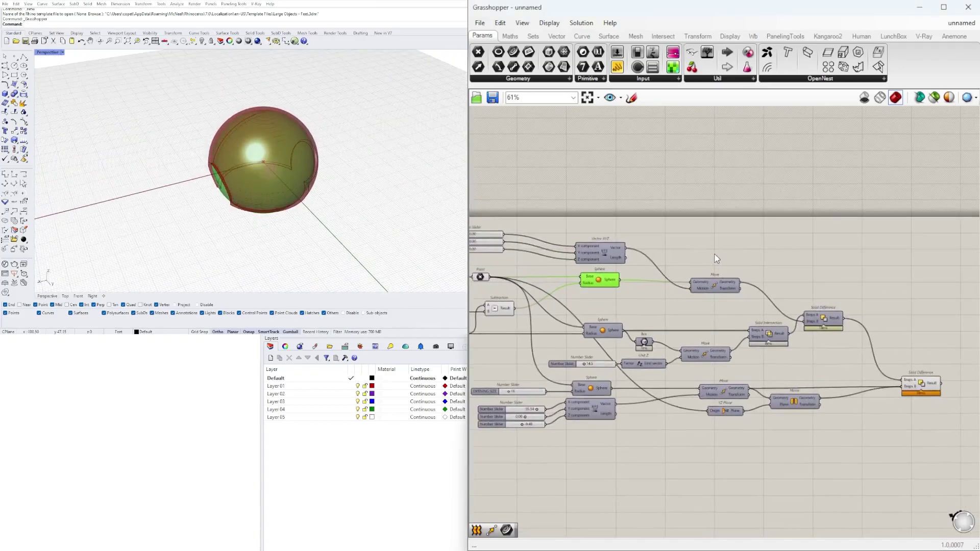
right_drag(270, 144, 270, 122)
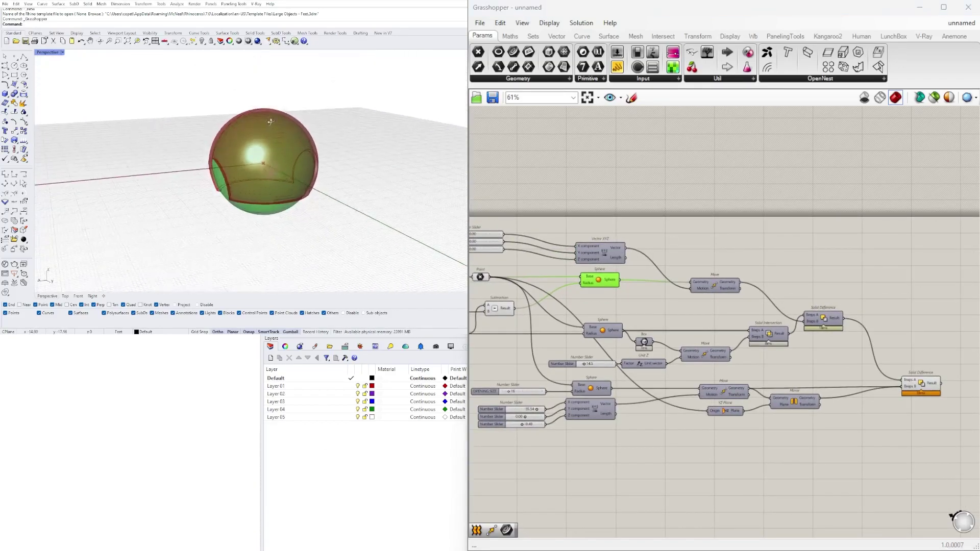
Toggle the outer sphere's preview on and off and hide the inner sphere's preview
right_drag(592, 319, 656, 296)
click(620, 327)
right_click(620, 327)
click(632, 347)
right_click(621, 332)
click(632, 351)
click(614, 259)
right_click(618, 256)
click(629, 279)
right_drag(352, 174, 273, 181)
mouse_move(153, 122)
right_down()
mouse_move(131, 151)
mouse_move(149, 127)
right_up()
Turn the inner sphere's preview on as the reference surface for the top opening
right_drag(847, 349, 765, 312)
scroll(765, 311, down, 2)
click(835, 379)
scroll(546, 291, up, 3)
right_drag(531, 290, 619, 310)
right_click(719, 234)
click(732, 256)
Add an Evaluate Surface component fed by the inner sphere and place it in free space above the Move component
right_drag(773, 250, 747, 283)
double_click(840, 228)
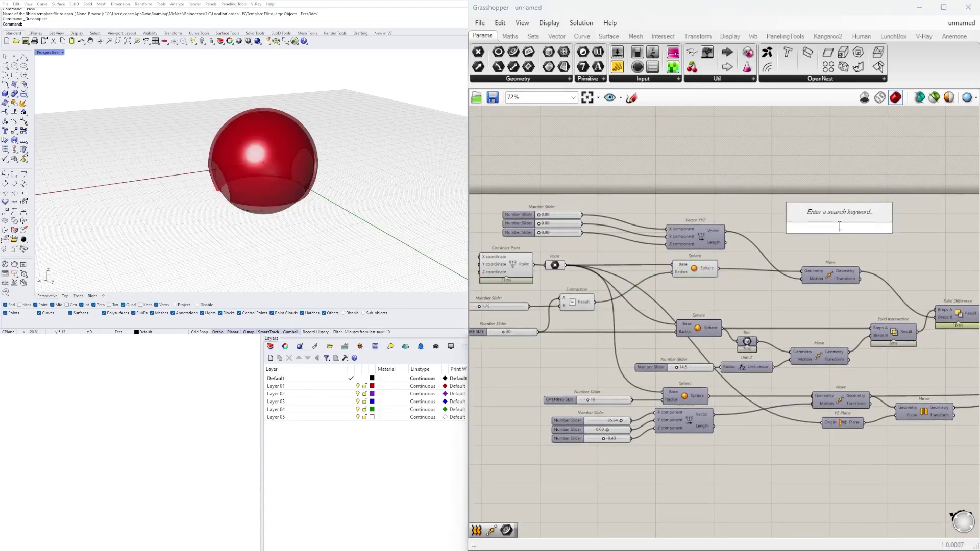
text(eval)
click(853, 174)
scroll(730, 260, up, 3)
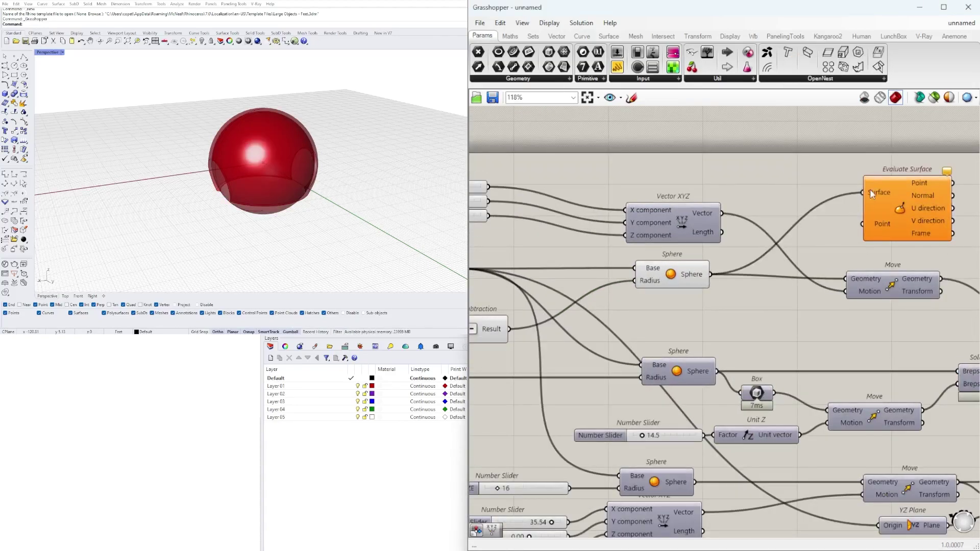
scroll(714, 209, down, 7)
drag(900, 338, 571, 196)
click(771, 282)
scroll(758, 268, up, 5)
drag(754, 207, 862, 210)
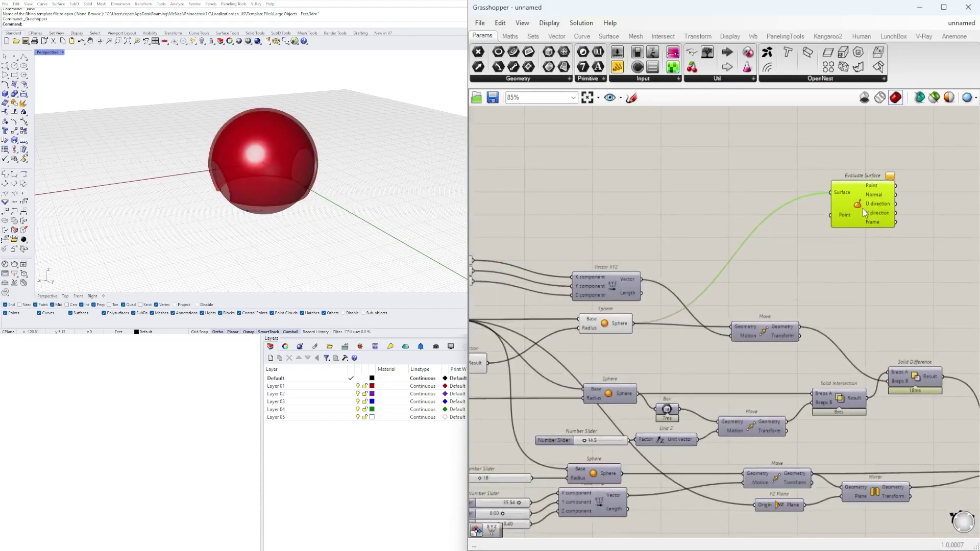
Add an MD Slider, connect it to Evaluate Surface's Point input and arrange both components near the inner sphere
double_click(718, 182)
text(mds)
click(713, 165)
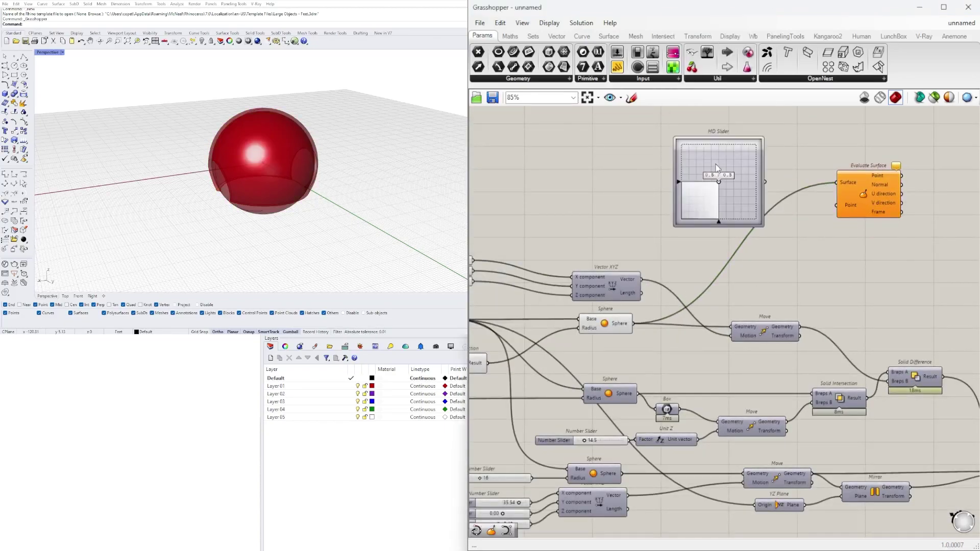
key(ctrl+z)
drag(769, 183, 836, 205)
drag(861, 201, 756, 286)
drag(734, 190, 611, 224)
Reparameterize Evaluate Surface's Surface input and set the MD Slider to 0.0 ; 1.0
right_click(742, 267)
click(767, 384)
scroll(601, 222, up, 4)
right_drag(601, 222, 648, 300)
drag(642, 278, 570, 207)
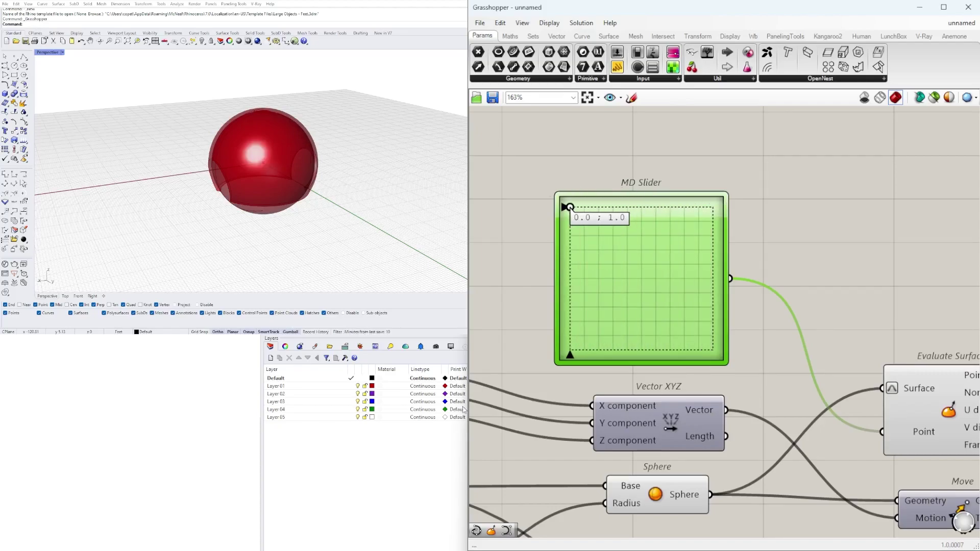
Add a Sphere based at the evaluated point, with a new 15.5 number slider driving its radius
scroll(842, 313, up, 3)
double_click(844, 311)
text(SPH)
key(Return)
scroll(729, 312, up, 3)
drag(729, 313, 877, 315)
text(15)
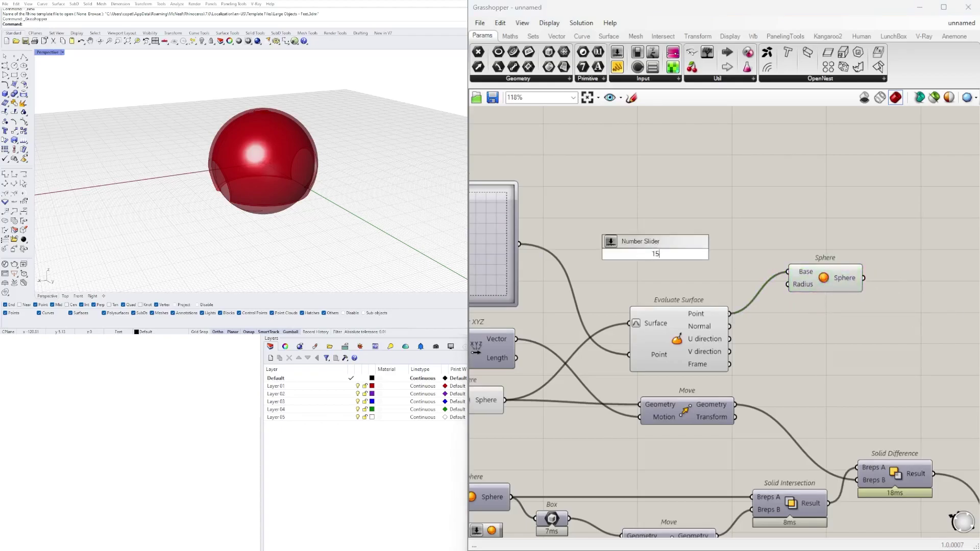
text(.5)
key(Return)
click(812, 284)
Set the top sphere's radius slider to 25.3 and keep the MD Slider's handle at its upper corner
scroll(614, 232, up, 4)
drag(701, 274, 721, 274)
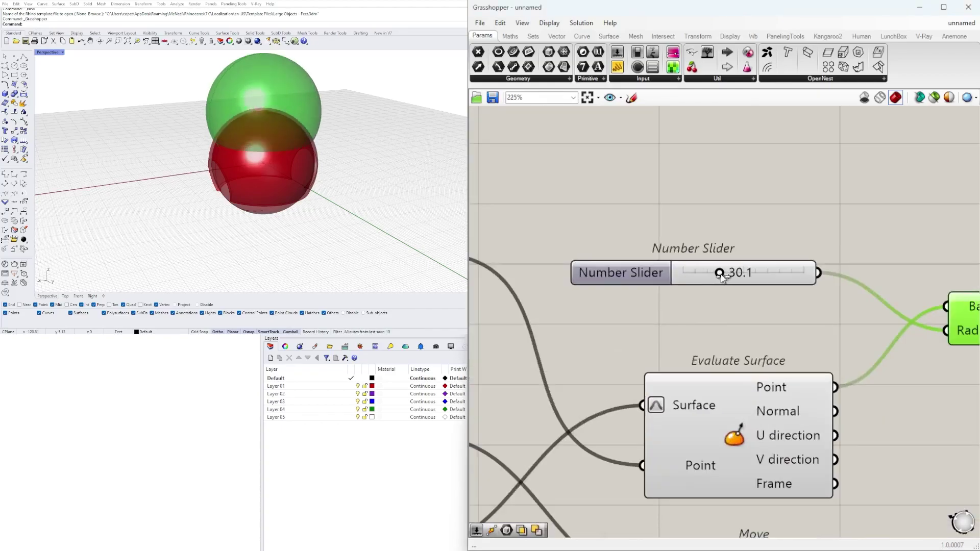
right_drag(357, 164, 330, 159)
scroll(723, 352, down, 3)
right_drag(723, 352, 867, 348)
scroll(561, 227, up, 5)
drag(554, 224, 503, 211)
Add a Solid Intersection between the top sphere and the final Solid Difference result
scroll(605, 226, down, 8)
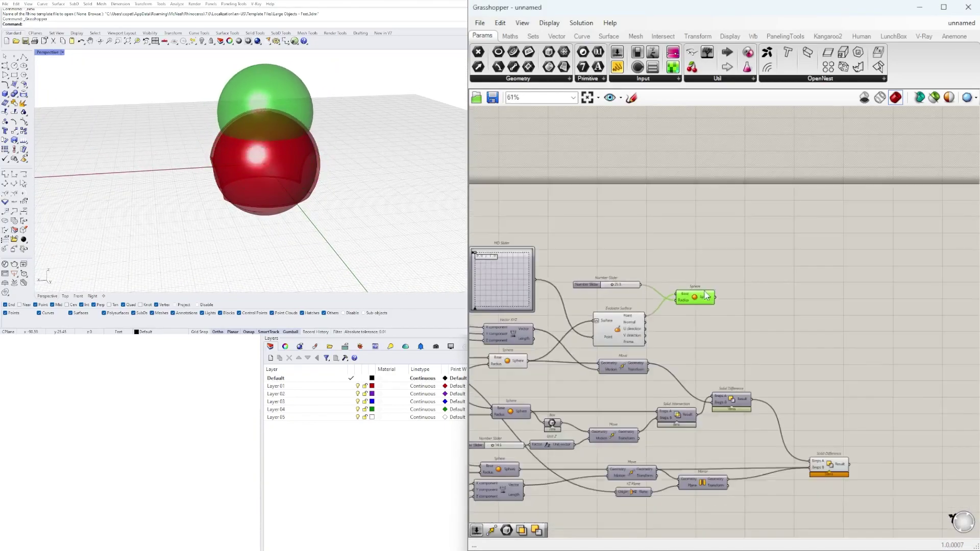
scroll(817, 334, up, 3)
double_click(816, 334)
text(INTERSE)
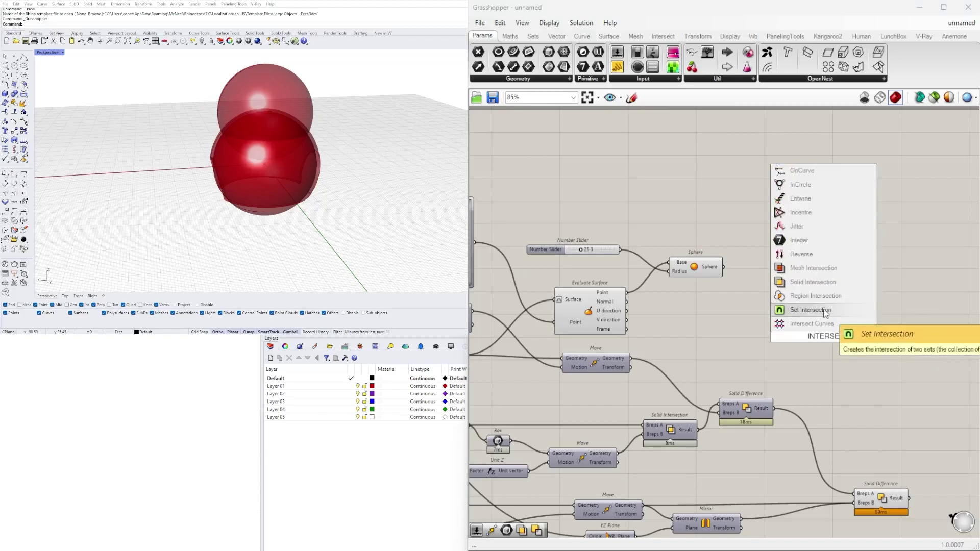
click(804, 282)
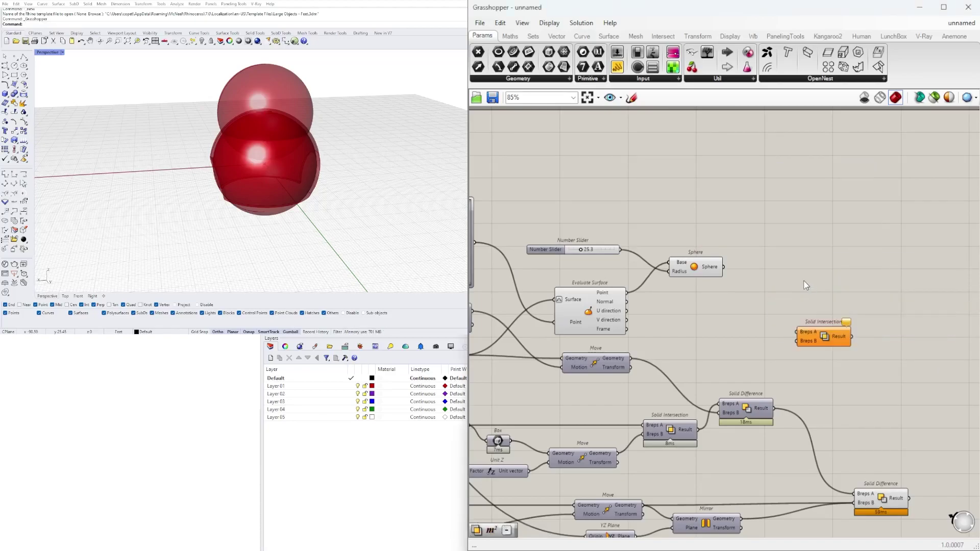
click(712, 265)
drag(823, 342, 840, 364)
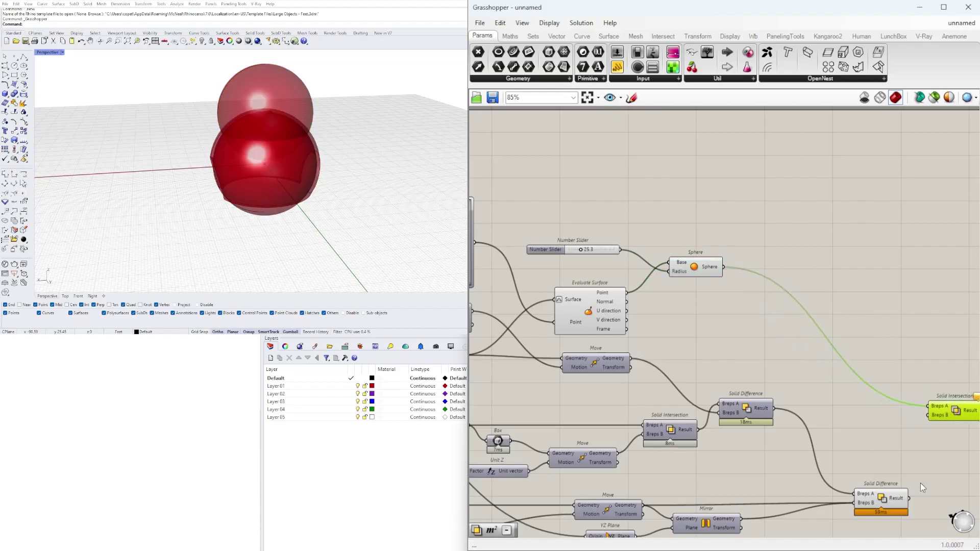
Hide the previews of the top sphere and Evaluate Surface and move the Solid Intersection beside the final Solid Difference
drag(675, 284, 604, 223)
middle_click(603, 223)
click(634, 189)
scroll(612, 316, down, 3)
right_drag(613, 316, 746, 262)
scroll(880, 305, up, 2)
right_drag(880, 305, 709, 315)
scroll(780, 323, up, 1)
drag(825, 337, 843, 383)
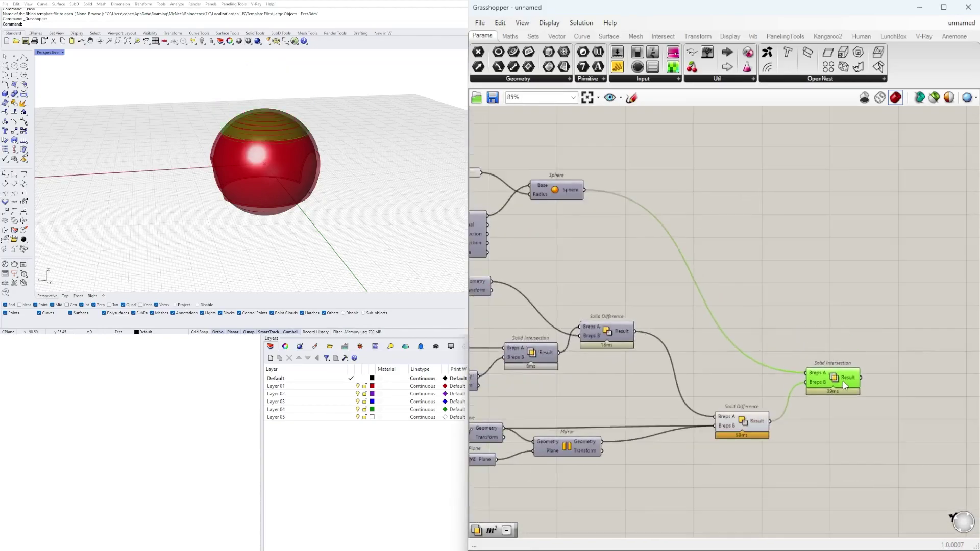
Hide the preview of the inner sphere
click(737, 427)
right_drag(661, 388, 745, 396)
scroll(745, 397, down, 1)
right_drag(485, 338, 539, 307)
click(707, 312)
right_click(695, 311)
click(722, 332)
Resize the top cap with the top sphere's radius slider while the Solid Intersection is highlighted
right_drag(958, 366, 690, 322)
scroll(690, 322, up, 3)
click(691, 322)
scroll(663, 311, down, 2)
right_drag(480, 250, 699, 294)
scroll(566, 169, up, 7)
drag(675, 201, 658, 202)
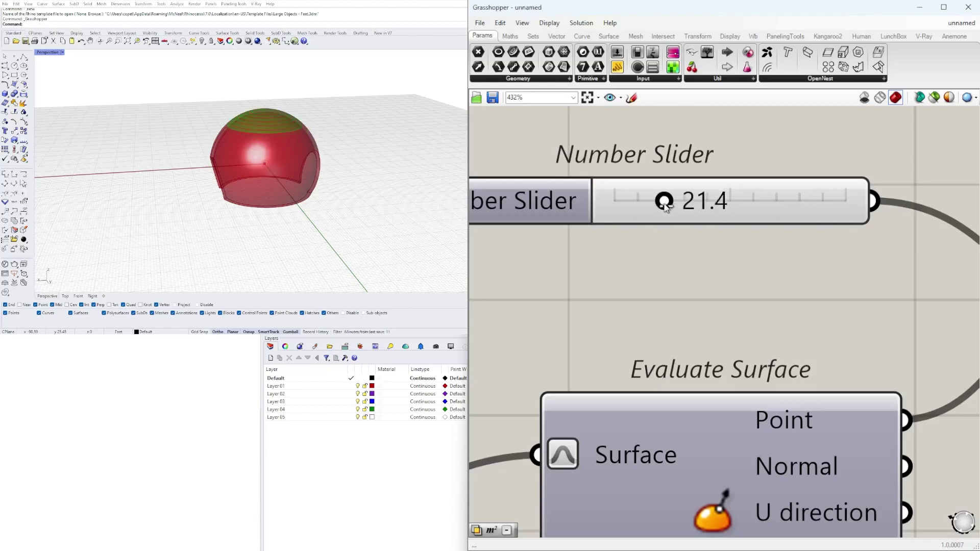
Add a List Item fed by the Solid Intersection result and flatten its List input
scroll(763, 310, down, 7)
scroll(813, 340, up, 3)
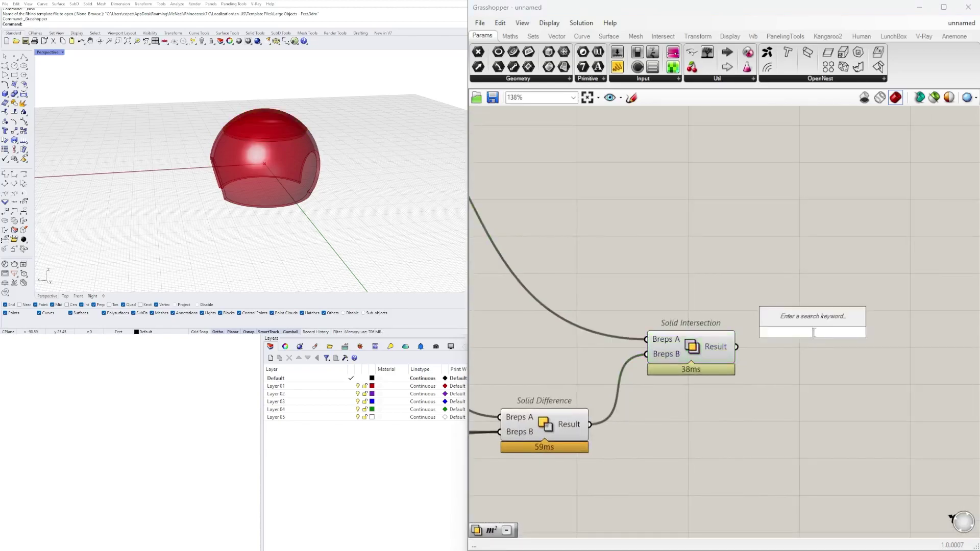
text(IT)
click(799, 320)
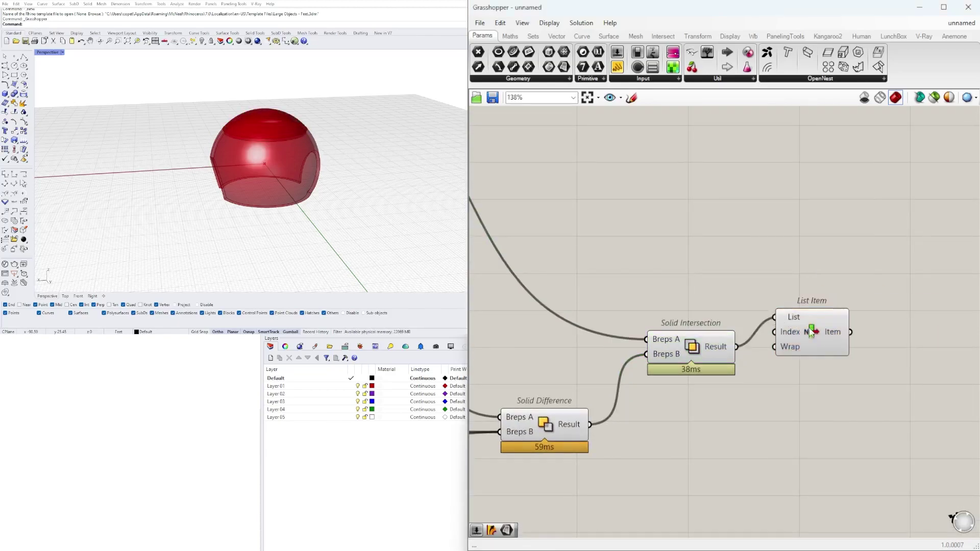
drag(806, 331, 837, 301)
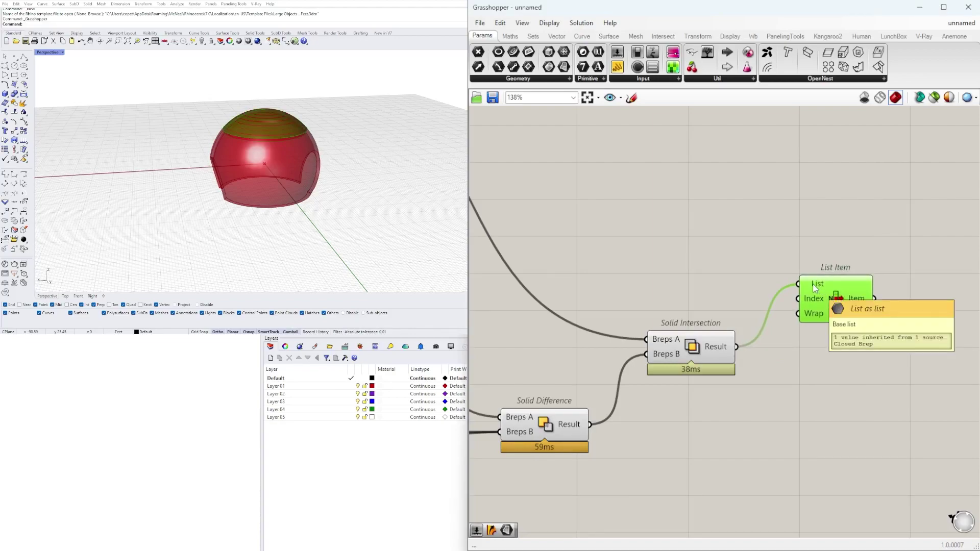
right_click(815, 287)
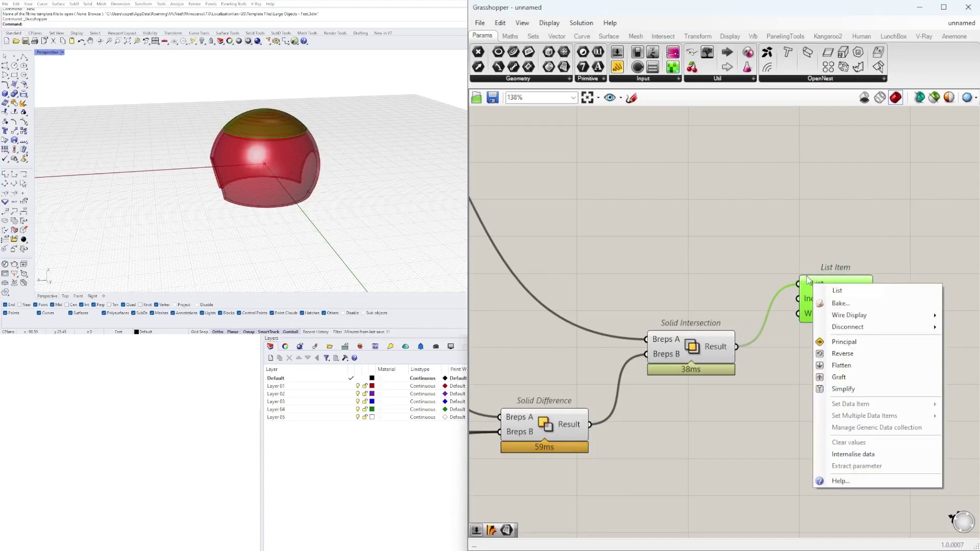
click(821, 365)
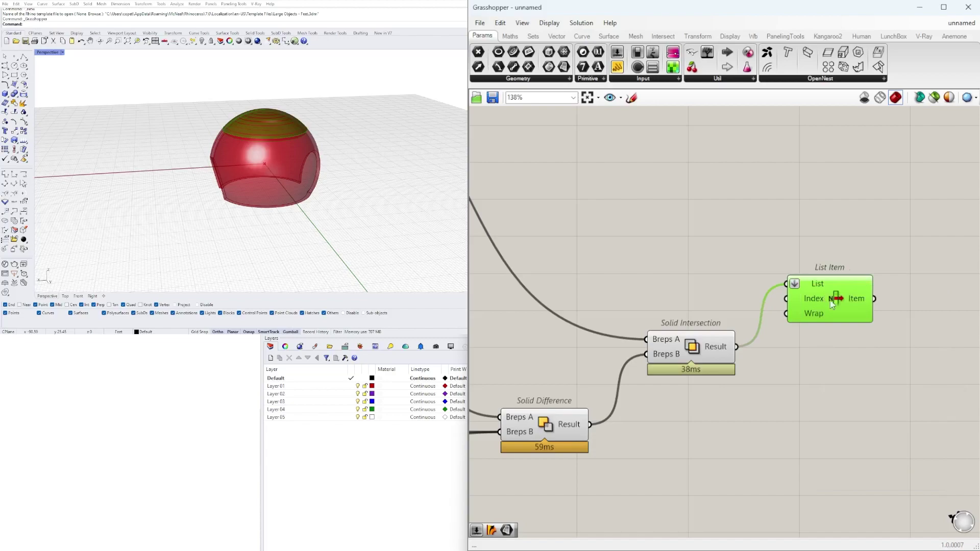
Insert a Deconstruct Brep between the Solid Intersection and the List Item, feeding its Faces output into the List input
scroll(835, 290, up, 3)
double_click(771, 232)
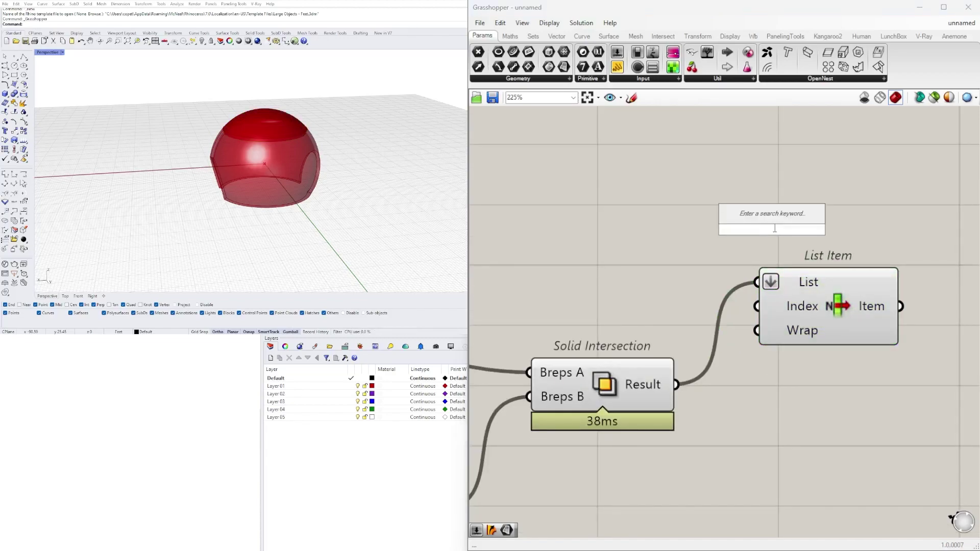
text(DEC)
click(766, 160)
drag(677, 385, 702, 229)
right_drag(864, 317, 711, 317)
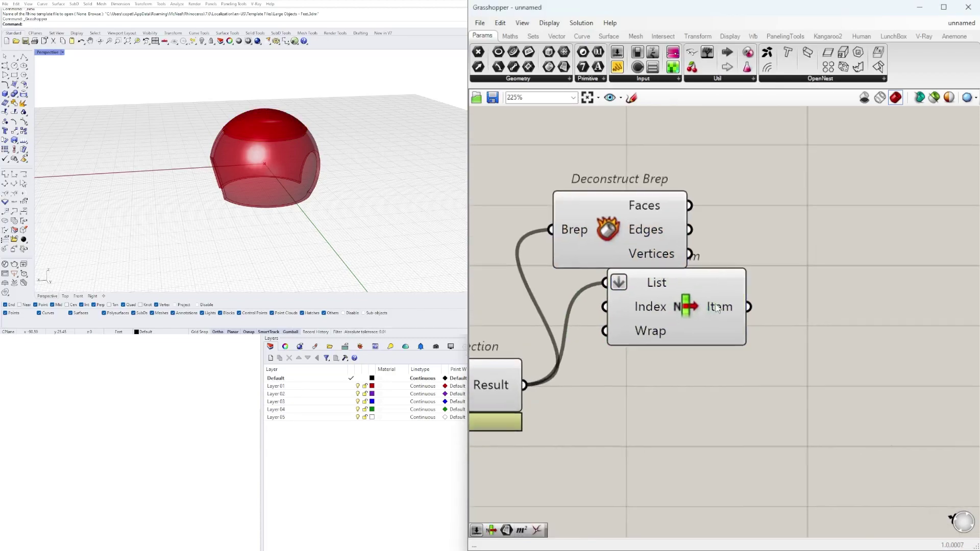
drag(711, 317, 853, 287)
drag(689, 206, 747, 252)
drag(648, 220, 646, 376)
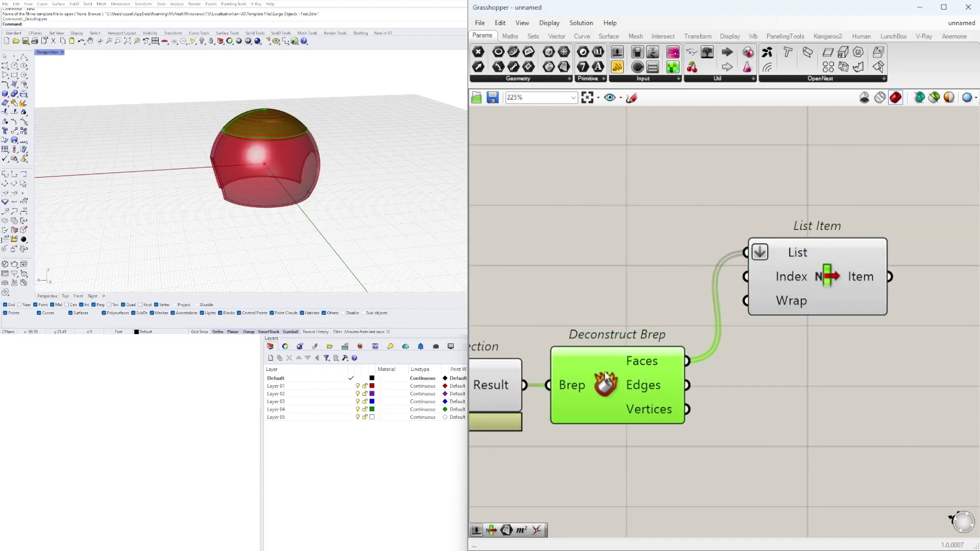
Hide the previews of the Deconstruct Brep and the Solid Intersection, leaving the List Item selected to highlight its face
key(ctrl+q)
click(827, 296)
right_drag(365, 245, 429, 229)
scroll(593, 363, down, 3)
right_drag(593, 363, 730, 383)
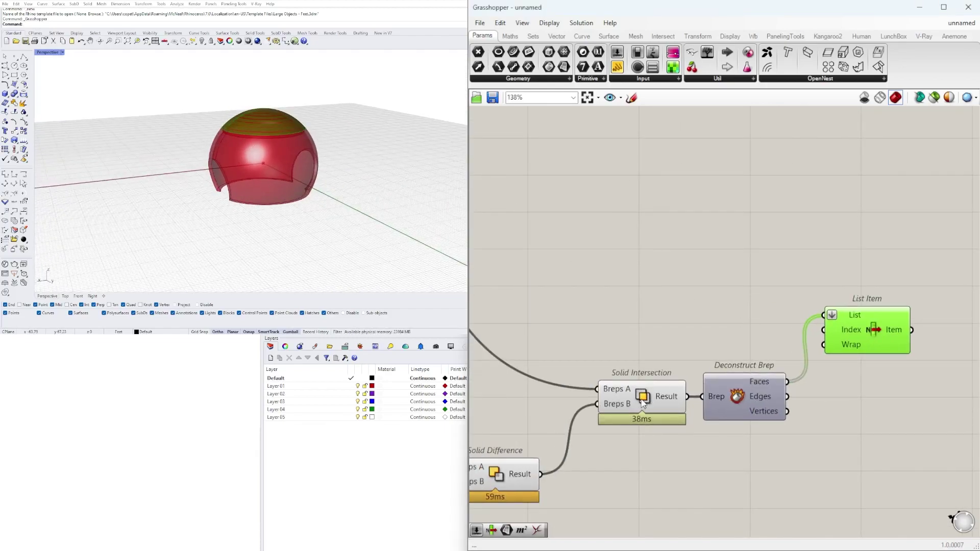
right_click(651, 400)
click(659, 420)
click(898, 348)
Fine-tune the size of the top cap with the number slider above Evaluate Surface
right_drag(478, 301, 739, 262)
right_drag(688, 284, 879, 338)
scroll(682, 227, up, 7)
drag(664, 241, 653, 242)
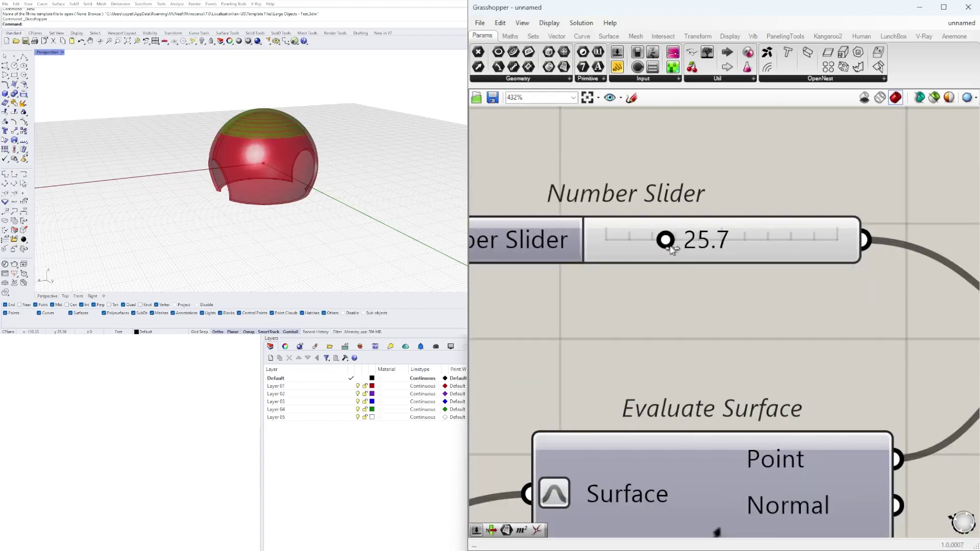
drag(672, 249, 669, 249)
Align the List Item with the Deconstruct Brep so the Faces wire runs straight
scroll(692, 256, down, 9)
right_drag(914, 368, 510, 258)
scroll(756, 254, up, 7)
drag(793, 275, 804, 410)
right_drag(804, 409, 689, 346)
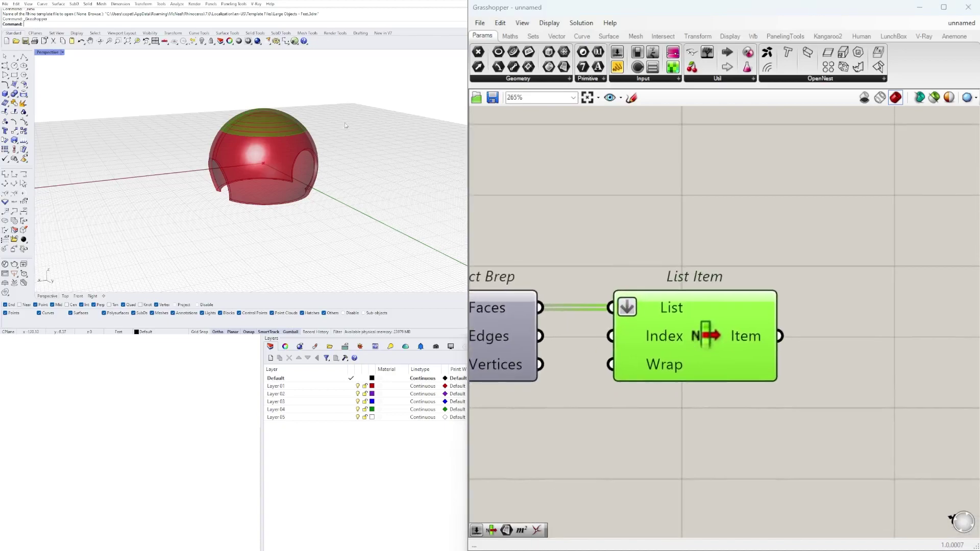
Try to rebuild the List Item's face with a Rebuild Surface component, and delete the component
right_drag(260, 90, 254, 124)
click(668, 237)
text(rebu)
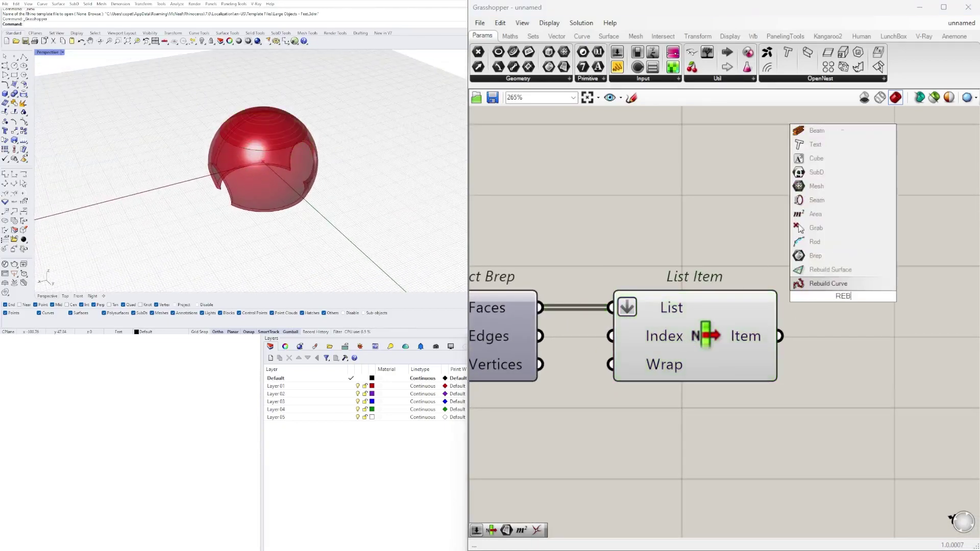
click(847, 273)
drag(844, 280, 971, 388)
drag(779, 336, 860, 335)
right_drag(895, 350, 720, 345)
right_drag(215, 185, 241, 206)
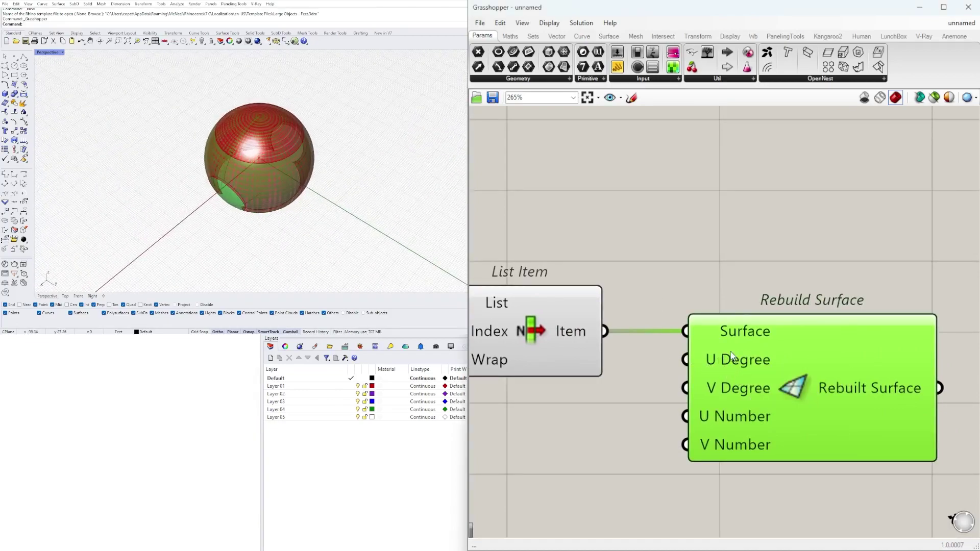
key(Delete)
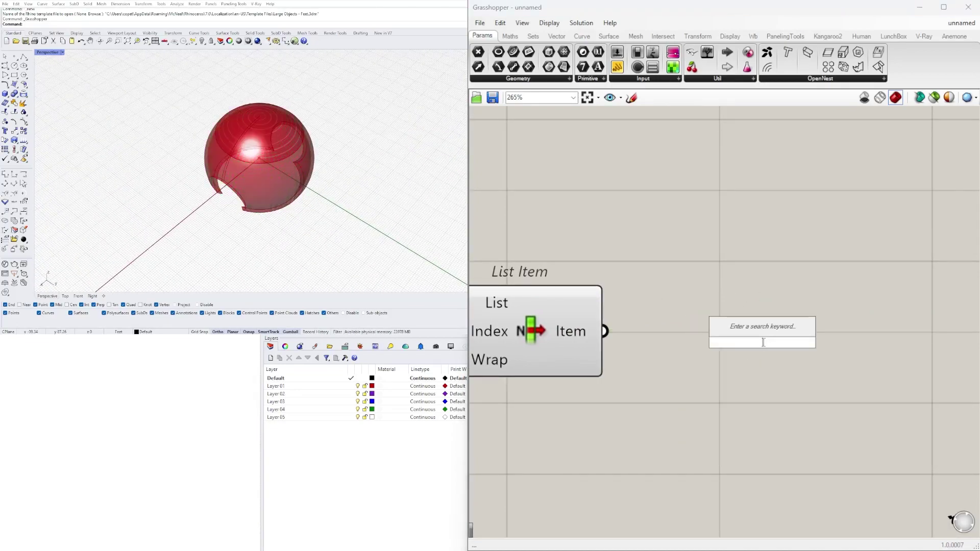
click(794, 38)
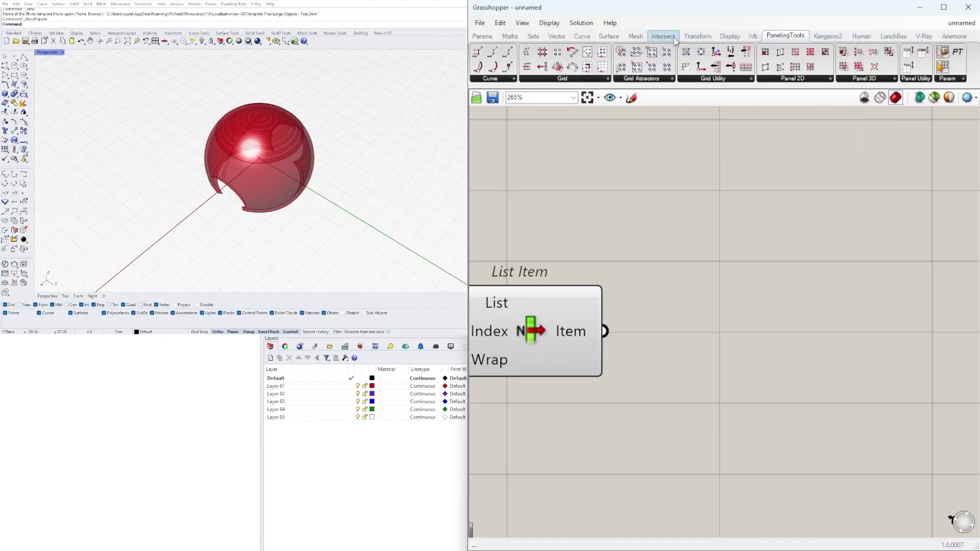
click(893, 36)
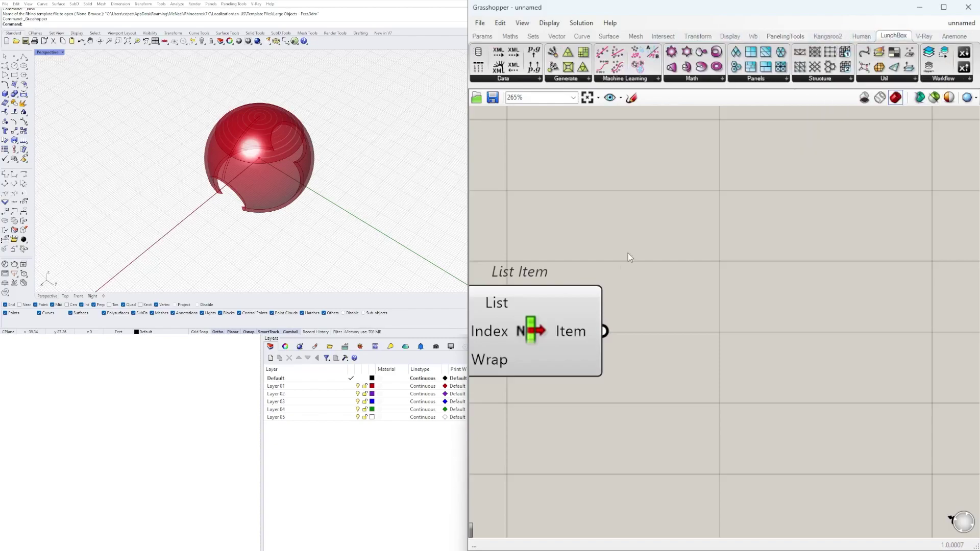
click(553, 330)
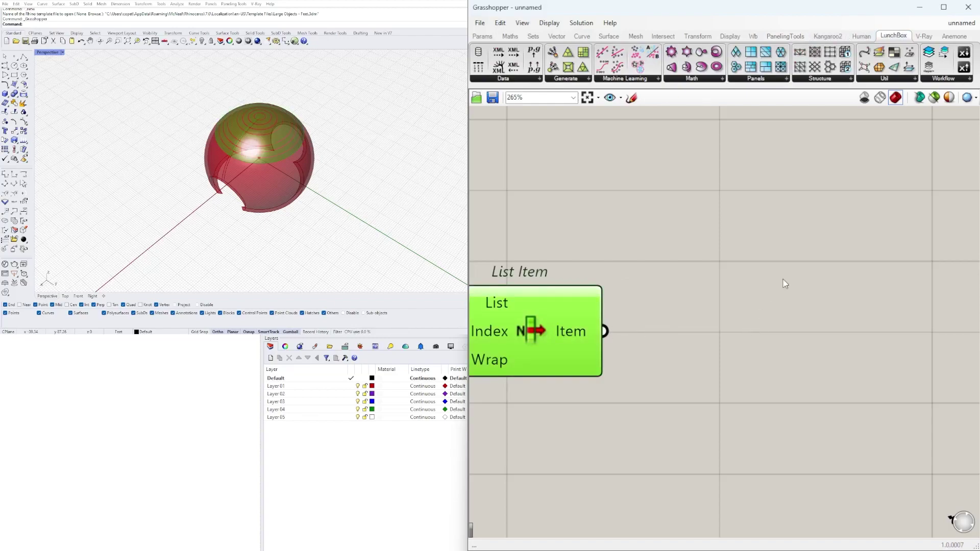
right_drag(245, 204, 220, 141)
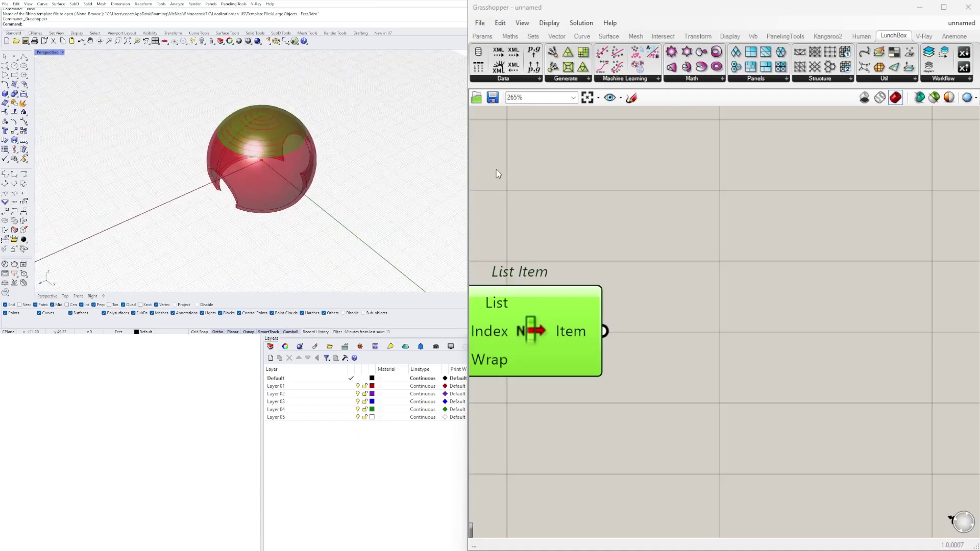
Try to flatten the List Item's face with a Project component, and delete the component
double_click(811, 295)
text(PRO)
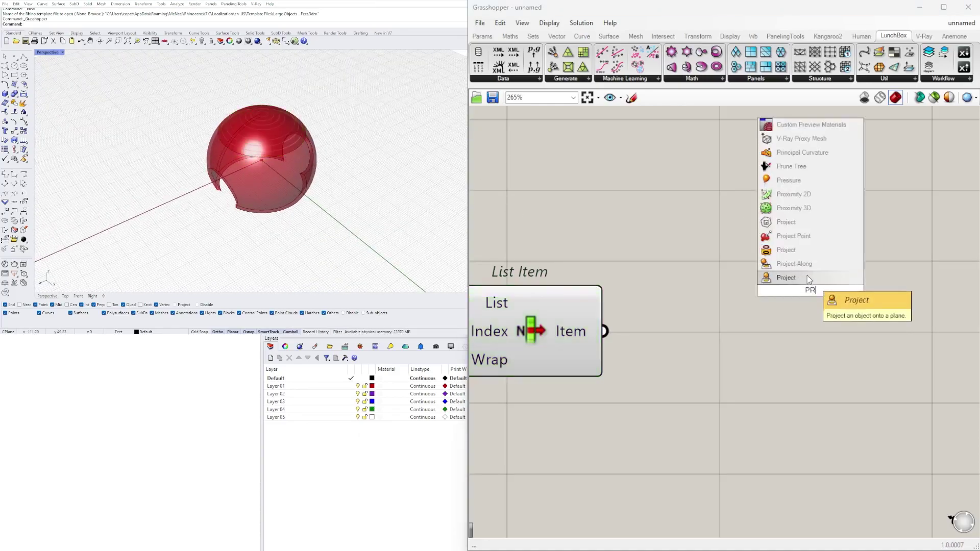
click(798, 250)
drag(604, 331, 700, 275)
drag(769, 291, 760, 358)
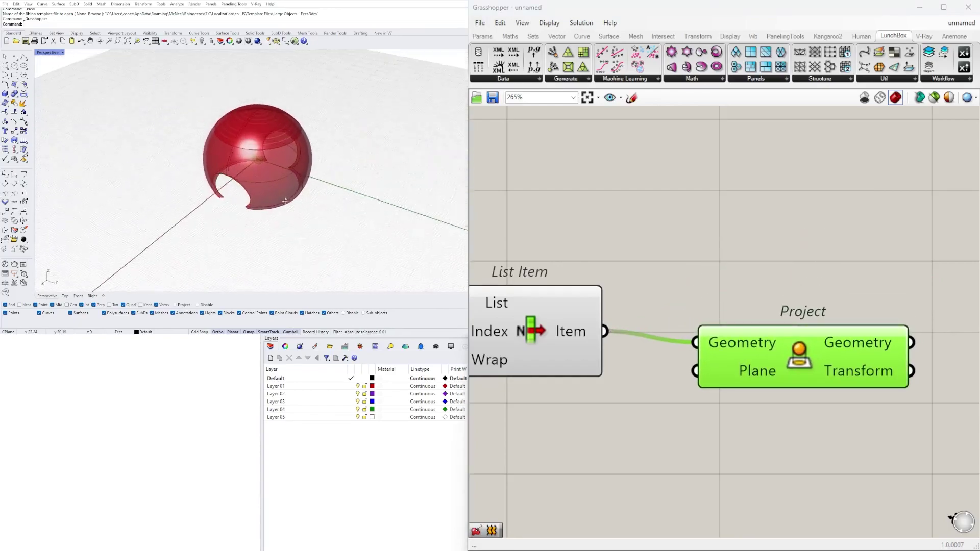
scroll(720, 309, down, 2)
mouse_move(293, 199)
right_down()
mouse_move(319, 134)
mouse_move(280, 214)
mouse_move(291, 184)
right_up()
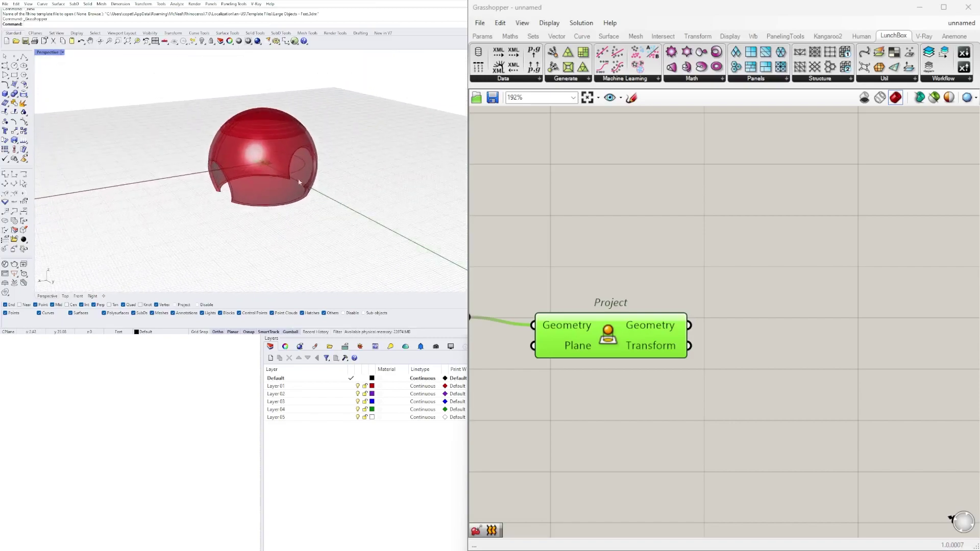
scroll(261, 142, up, 3)
key(Delete)
scroll(619, 306, down, 3)
right_drag(521, 312, 684, 322)
click(673, 321)
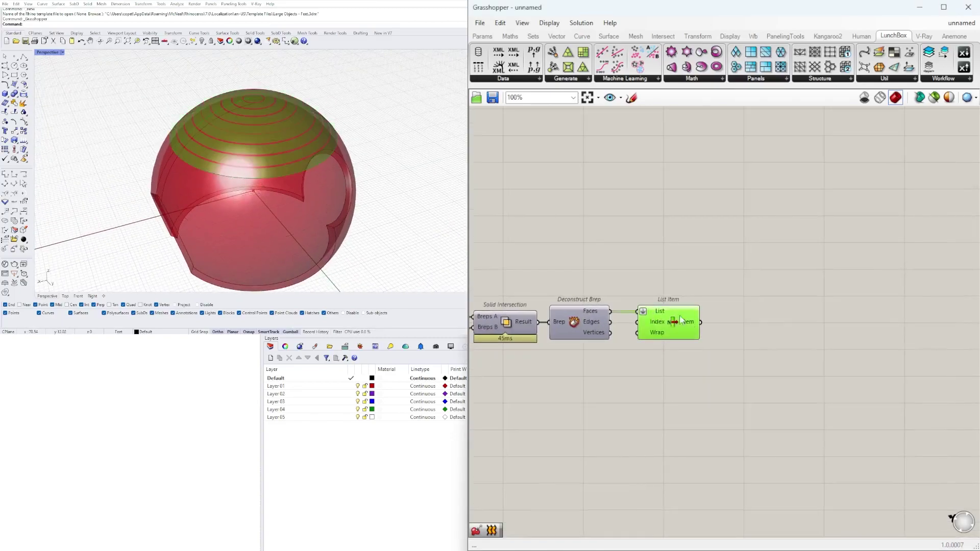
scroll(709, 317, up, 2)
click(790, 281)
double_click(795, 286)
text(DIVID)
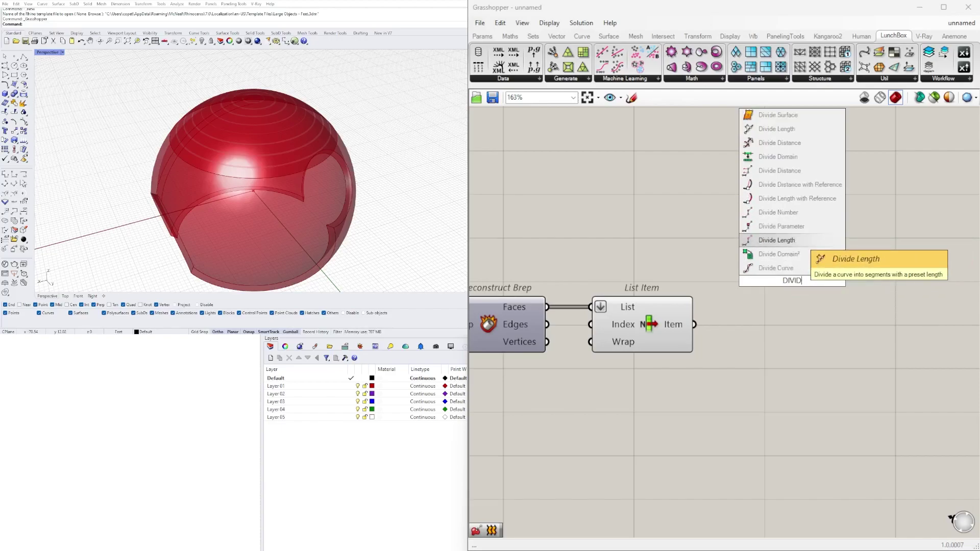
Add a Surface Frames component fed by the List Item's output and place it in line with the List Item
double_click(827, 296)
text(SURFACE)
click(813, 254)
drag(819, 278, 831, 326)
right_drag(264, 173, 154, 178)
scroll(588, 359, down, 4)
scroll(795, 361, up, 4)
Add a Polygon component with the Surface Frames' Frames output as its Plane
click(795, 361)
scroll(794, 361, up, 1)
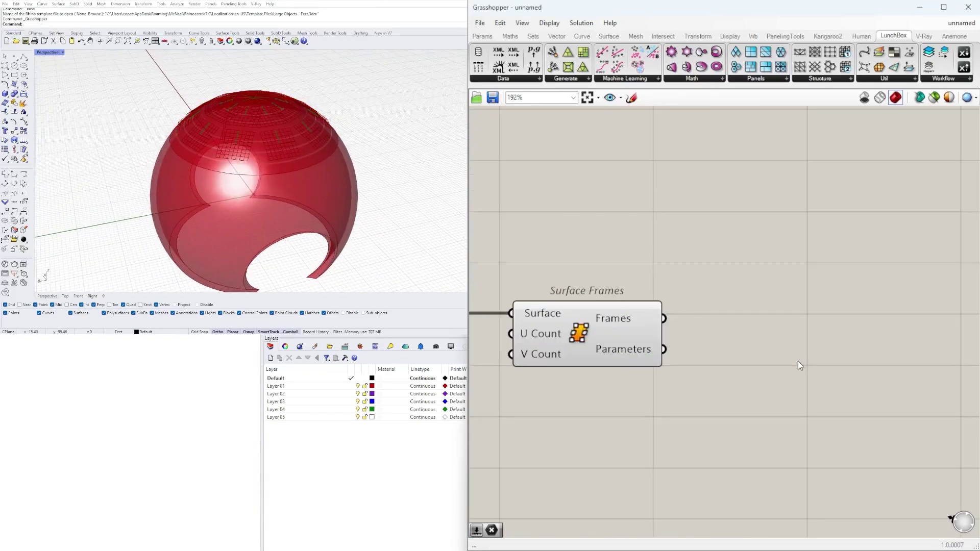
double_click(797, 360)
text(POLY)
click(800, 296)
drag(664, 318, 718, 330)
drag(765, 392, 766, 416)
Create a number slider of 8 and connect it to the Polygon's Segments input
double_click(592, 428)
text(8)
key(Return)
scroll(679, 429, up, 2)
click(669, 423)
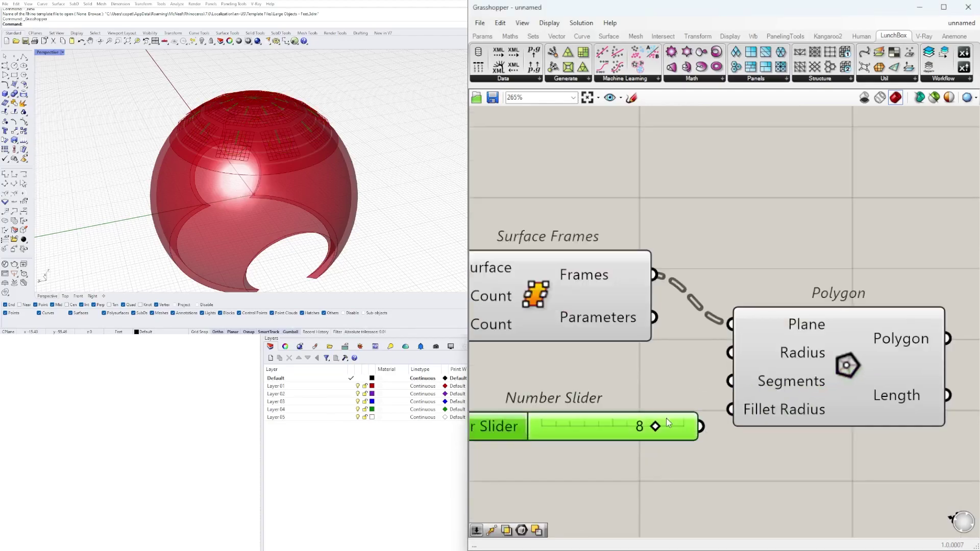
drag(671, 428, 624, 398)
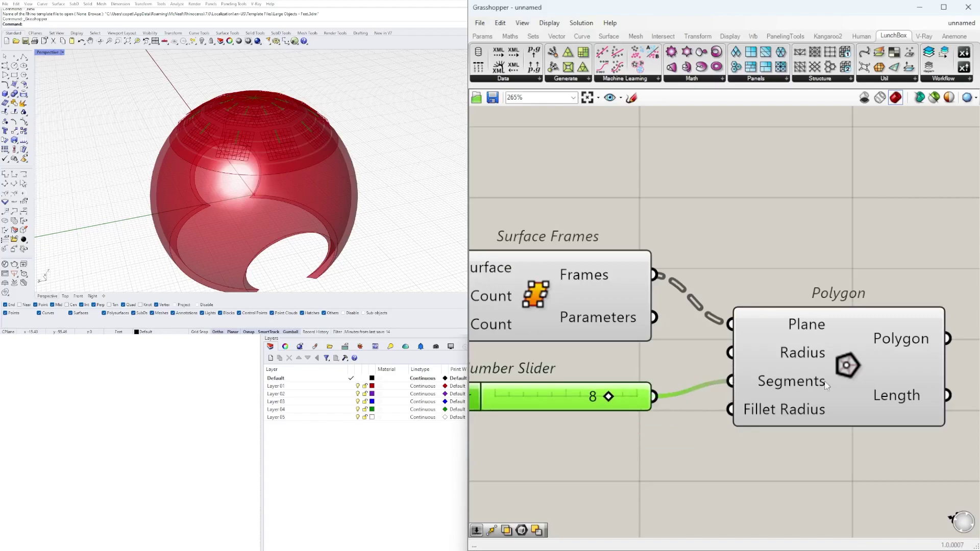
Highlight the Polygon component and examine how the octagons are distributed over the top cap
click(804, 388)
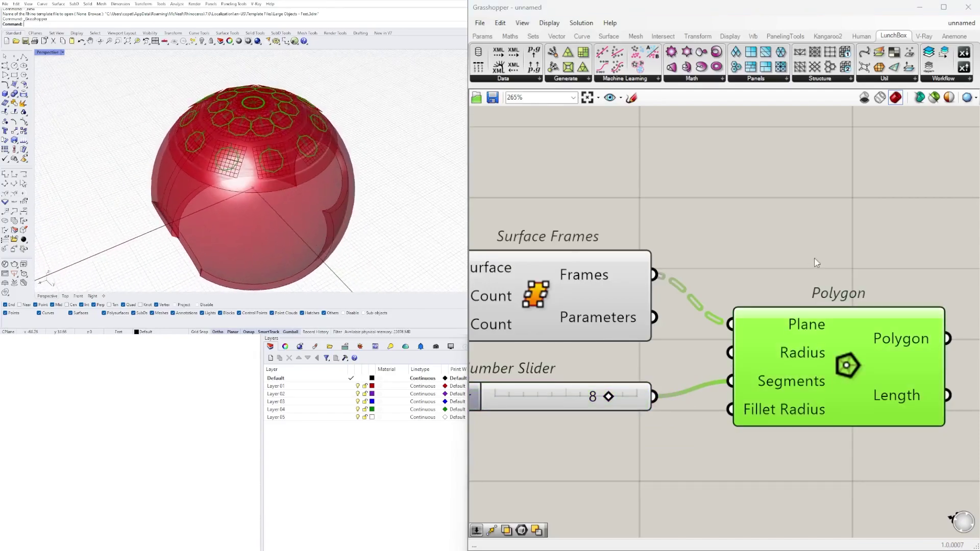
scroll(267, 118, up, 5)
scroll(286, 133, down, 5)
right_drag(287, 134, 386, 146)
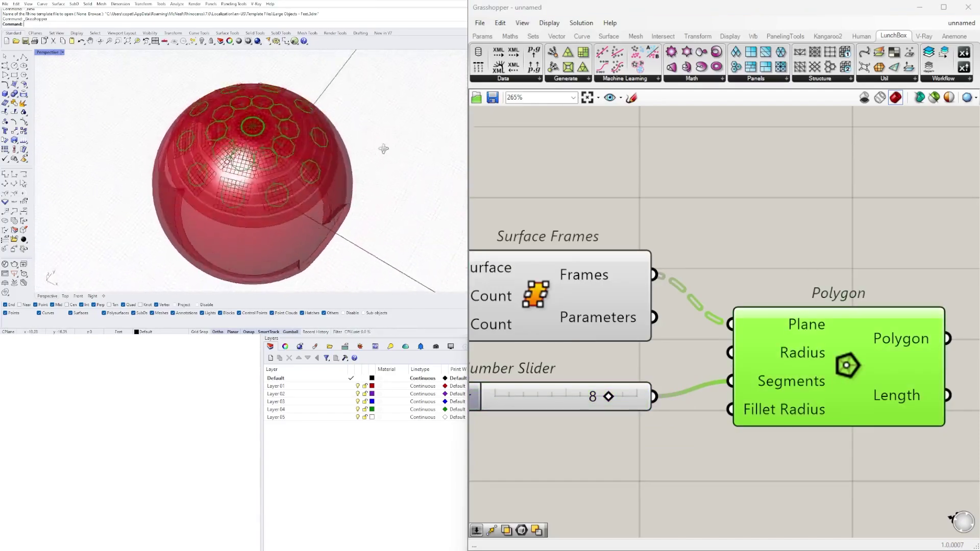
scroll(260, 108, up, 6)
scroll(260, 108, down, 4)
right_drag(293, 176, 264, 134)
Create a number slider of 5 and connect it to the Surface Frames' U Count
scroll(780, 408, down, 2)
right_drag(781, 408, 947, 355)
double_click(500, 307)
text(5)
key(Return)
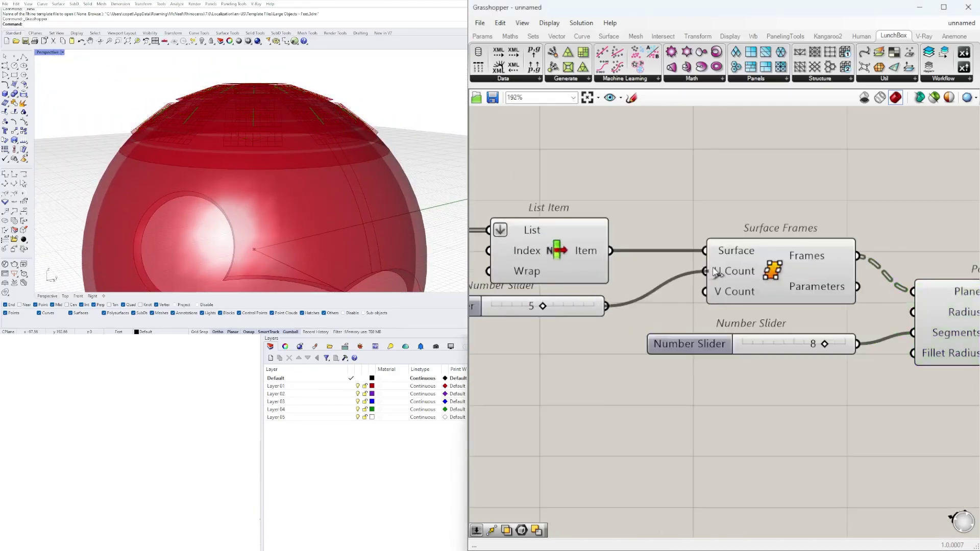
scroll(608, 301, up, 3)
scroll(618, 312, down, 2)
Duplicate the U Count slider for V Count, and set U Count to 10 and V Count to 20
alt+drag(619, 312, 617, 348)
drag(672, 350, 811, 307)
double_click(518, 348)
double_click(586, 376)
click(559, 451)
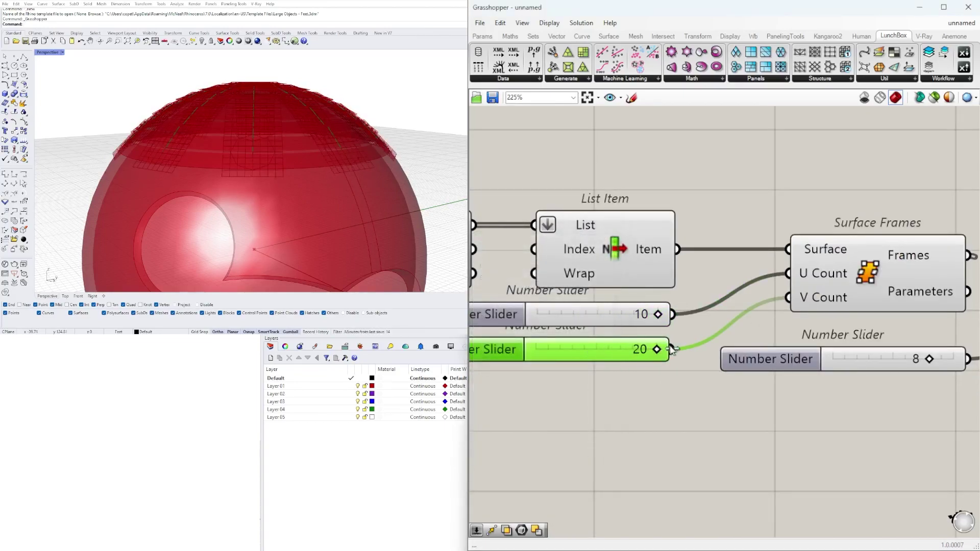
Reduce the Surface Frames' V Count slider to 12 and examine the frames on the cap
scroll(763, 329, down, 2)
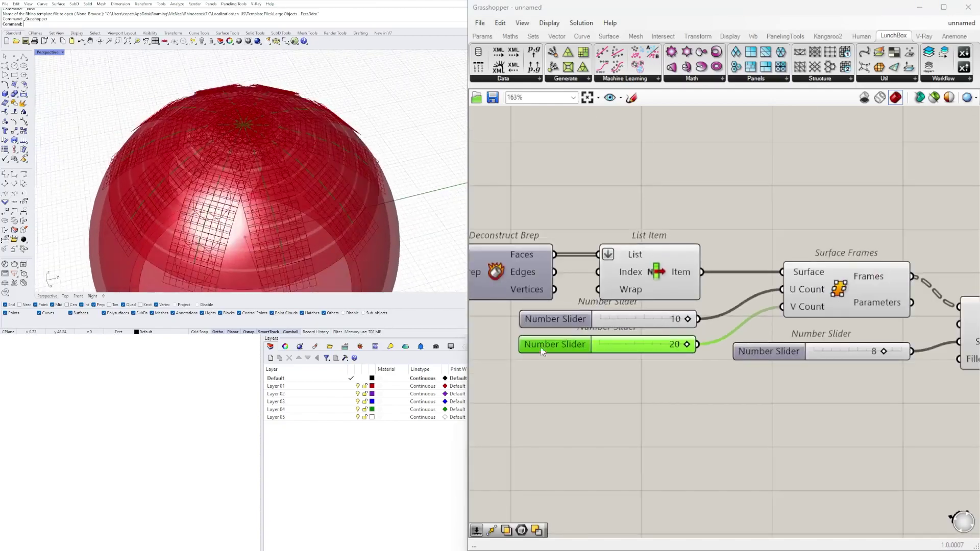
scroll(670, 345, up, 5)
drag(711, 356, 628, 379)
mouse_move(319, 178)
right_down()
mouse_move(328, 216)
mouse_move(337, 196)
mouse_move(269, 129)
mouse_move(154, 124)
mouse_move(247, 224)
mouse_move(260, 134)
mouse_move(409, 125)
mouse_move(369, 173)
mouse_move(389, 134)
right_up()
Delete the Surface Frames and Polygon components together with their number sliders
scroll(699, 323, down, 8)
click(714, 325)
drag(884, 402, 579, 250)
key(Delete)
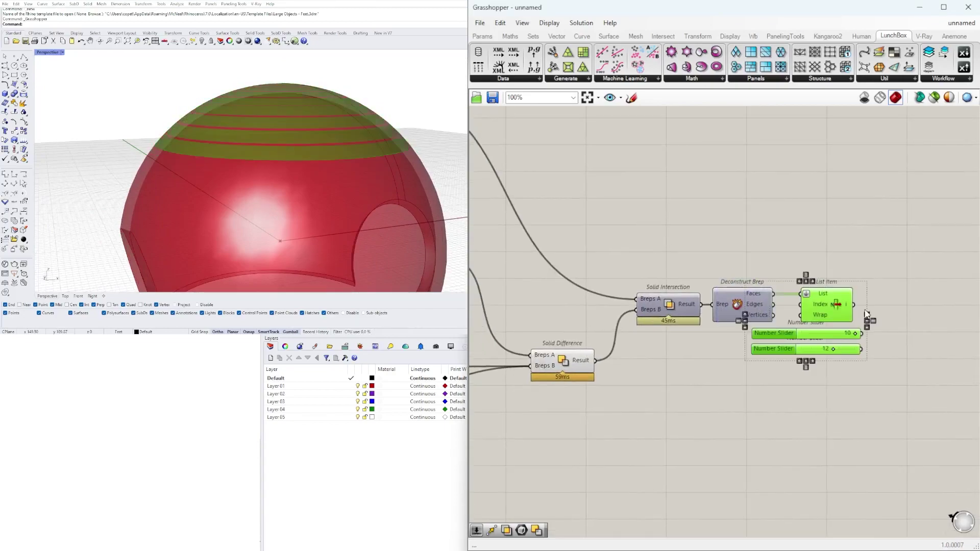
drag(810, 376, 740, 324)
key(Delete)
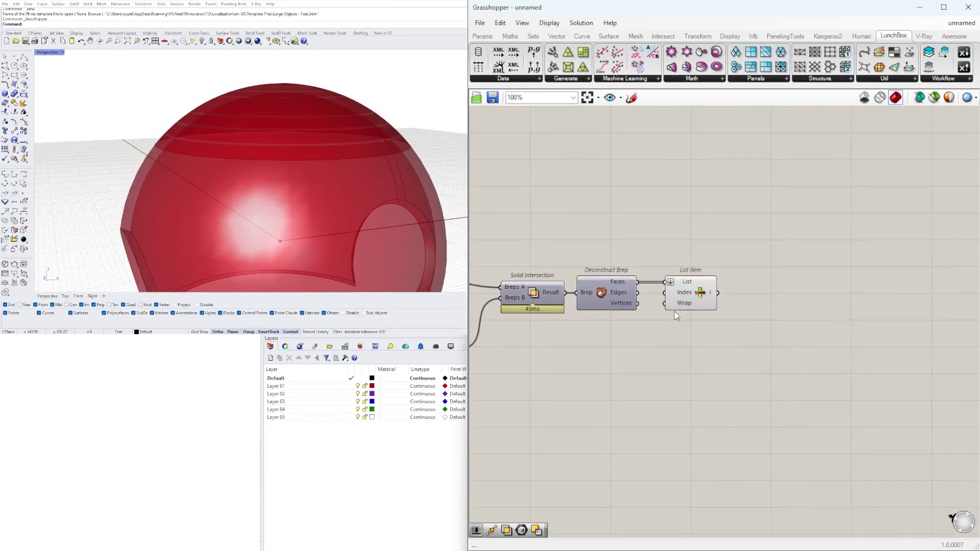
Add an Isotrim component fed by the List Item's output as its Surface
text(ISO)
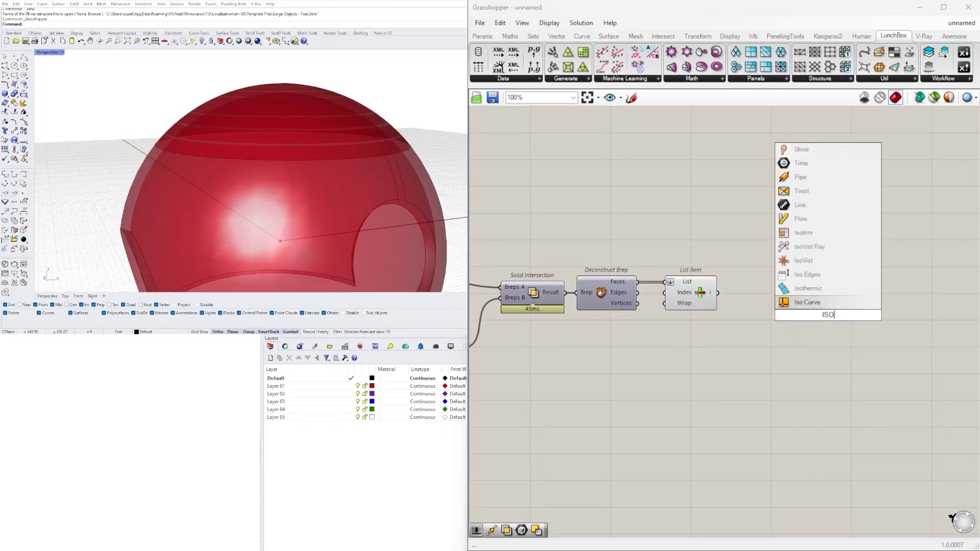
click(790, 232)
drag(717, 293, 784, 310)
Add a Divide Domain² fed by the List Item and connect its Segments output to the Isotrim's Domain
double_click(695, 336)
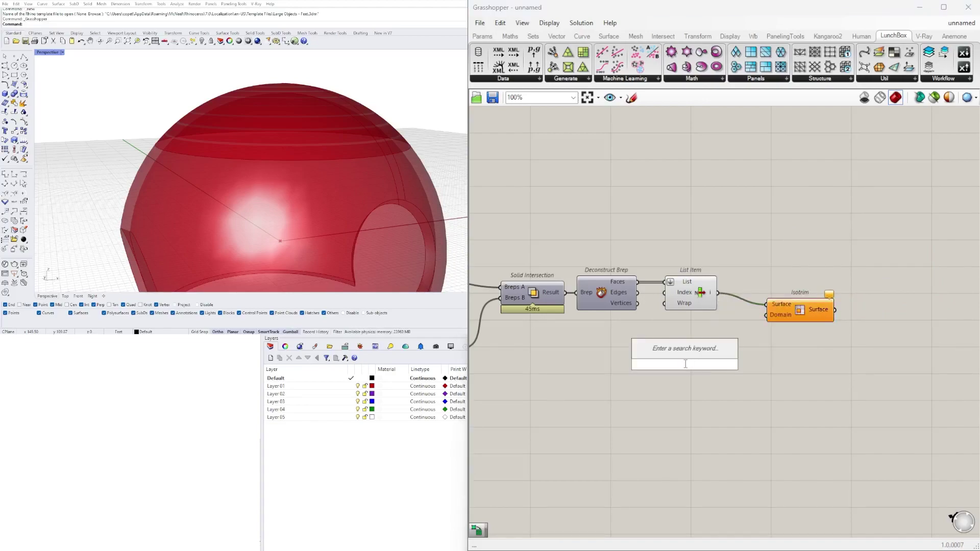
text(divide)
click(667, 309)
drag(717, 293, 648, 353)
right_drag(781, 339, 683, 352)
drag(702, 322, 820, 311)
drag(571, 383, 772, 313)
right_drag(373, 164, 314, 155)
right_drag(836, 263, 723, 246)
click(760, 245)
text(JO)
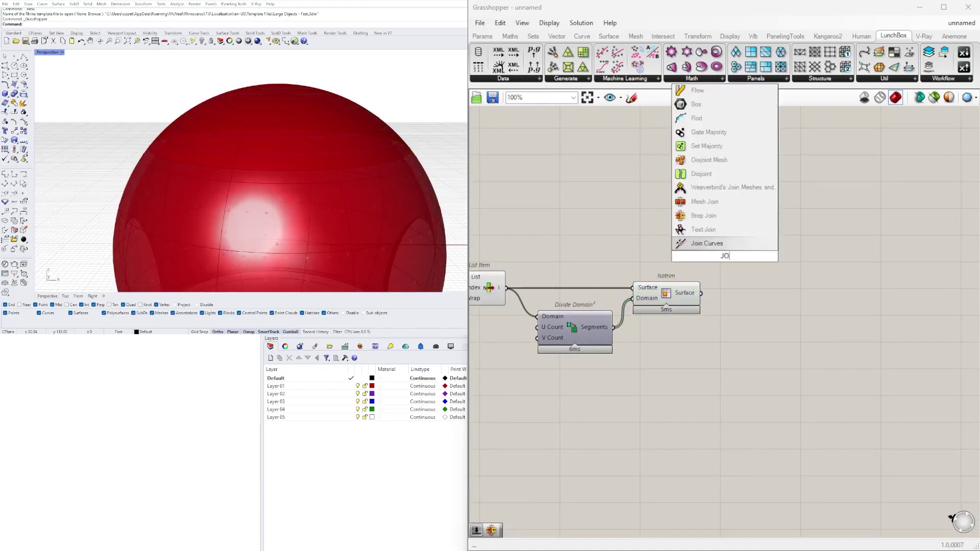
click(665, 285)
click(694, 254)
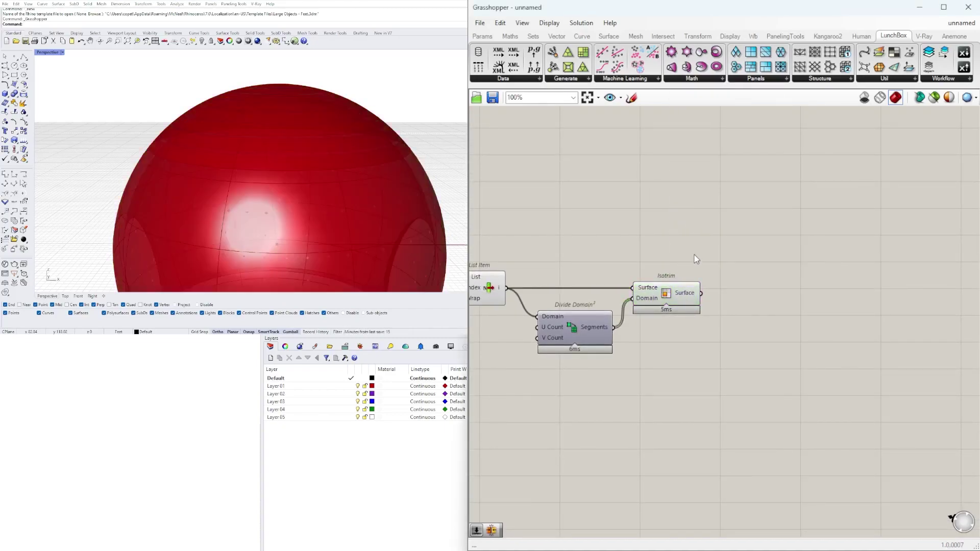
Add a Brep | Brep intersection component to intersect the List Item's face with the Isotrim surfaces
click(670, 38)
click(578, 80)
click(595, 145)
click(769, 233)
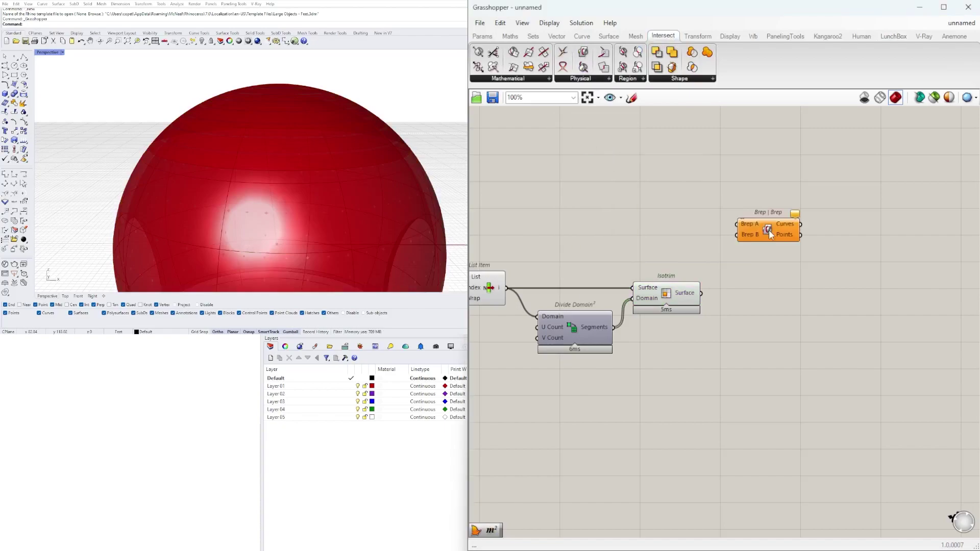
drag(717, 226, 719, 225)
drag(763, 229, 752, 250)
Hide the Isotrim preview, position the Brep | Brep component beside it and examine the intersection curves on the dome
drag(671, 363, 574, 252)
middle_click(573, 252)
click(606, 221)
click(676, 231)
drag(747, 268, 748, 265)
right_drag(379, 152, 353, 210)
drag(754, 263, 771, 257)
click(678, 300)
click(760, 269)
Add a Brep Join fed by the Isotrim's Surface output and flatten its Breps input
double_click(759, 316)
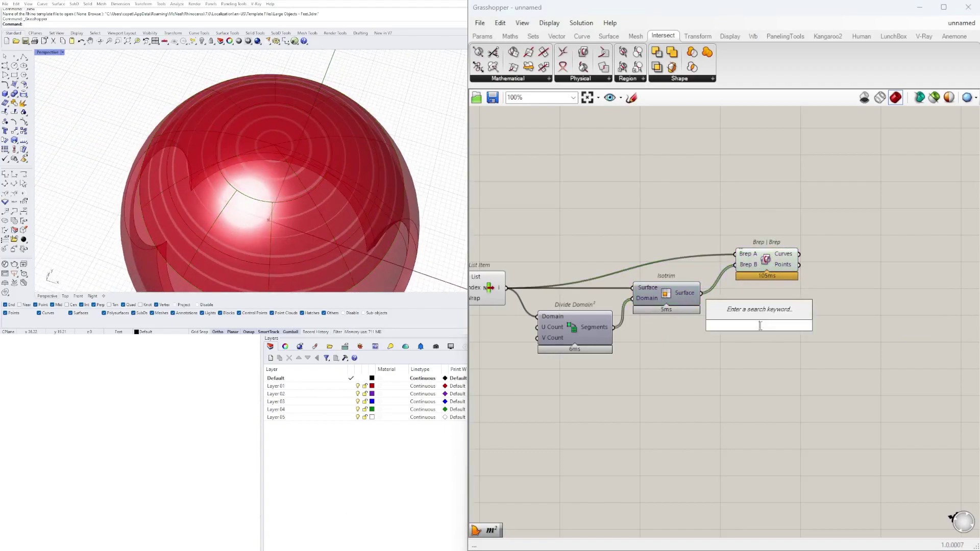
text(join)
click(735, 299)
drag(701, 293, 723, 327)
right_click(738, 325)
click(792, 408)
Add a Brep Edges component fed by the Brep Join's Breps output and hide the Brep Join preview
text(EDGES)
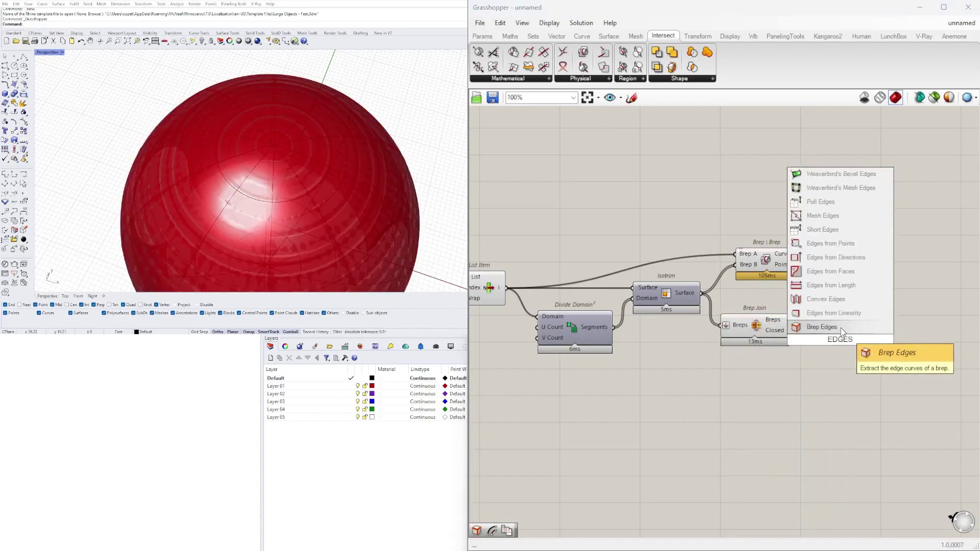
click(840, 327)
drag(791, 320, 801, 338)
drag(811, 339, 813, 319)
click(732, 317)
middle_click(731, 317)
click(695, 306)
Delete the Brep | Brep intersection component
right_drag(821, 275, 731, 293)
click(681, 283)
key(Delete)
right_drag(693, 266, 796, 259)
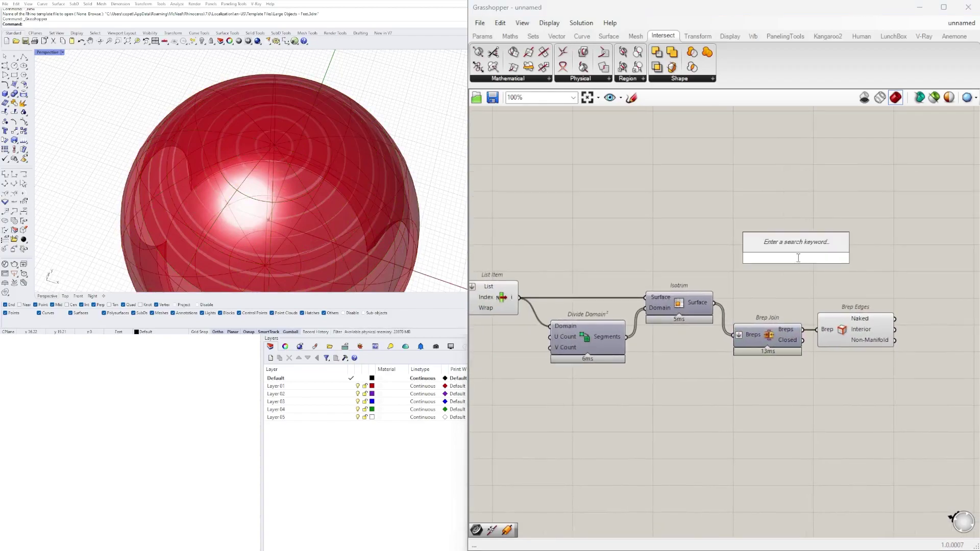
text(SPL)
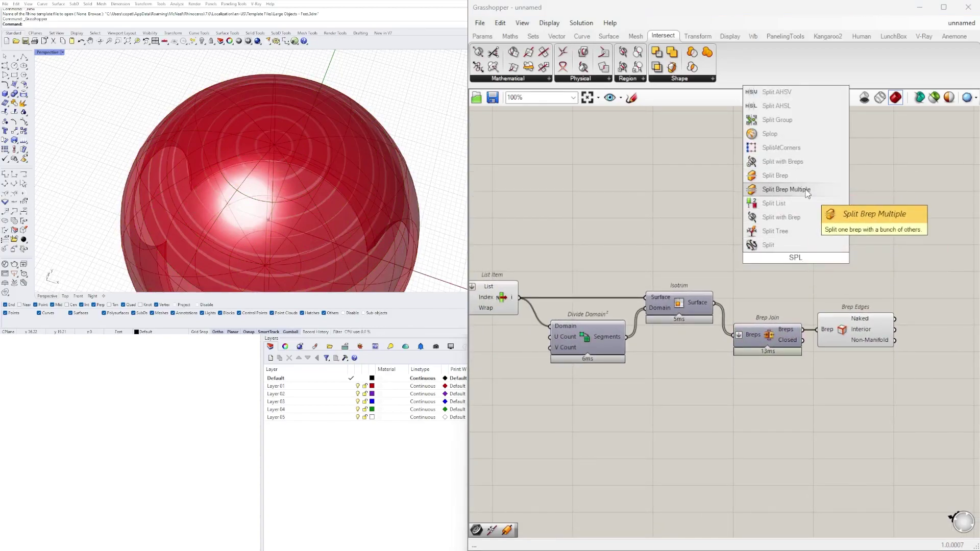
click(806, 193)
drag(519, 298, 909, 278)
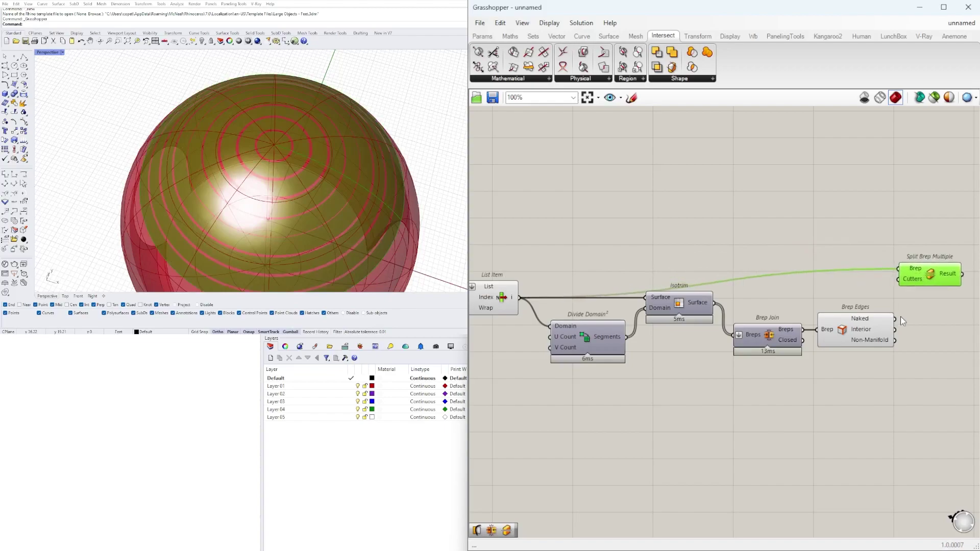
shift+drag(894, 329, 898, 279)
right_click(909, 278)
click(945, 386)
right_click(912, 279)
click(945, 391)
right_drag(905, 331, 792, 317)
key(Delete)
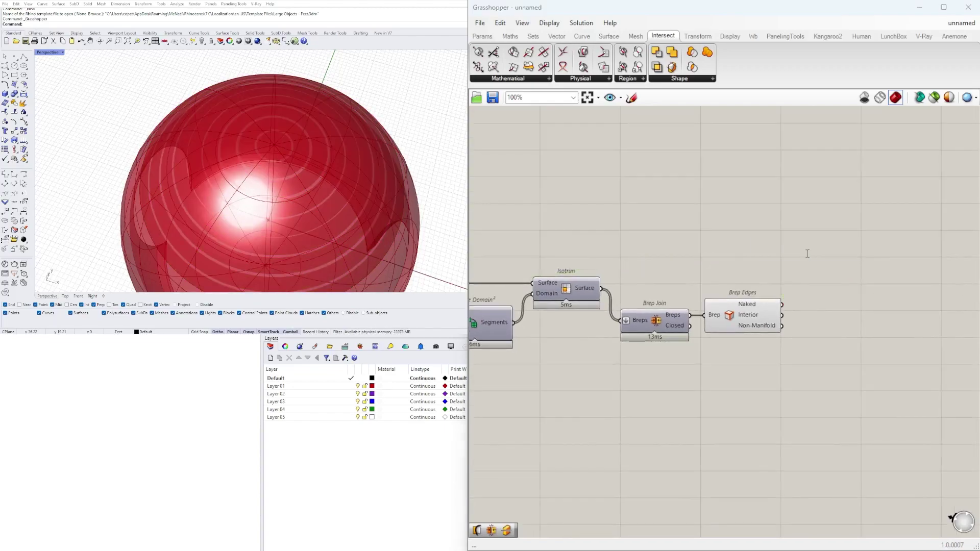
Add a Surface Split component and connect the Brep Edges' Interior output to its Curves input
double_click(806, 253)
text(SURFACE)
double_click(829, 261)
text(SURF)
click(815, 151)
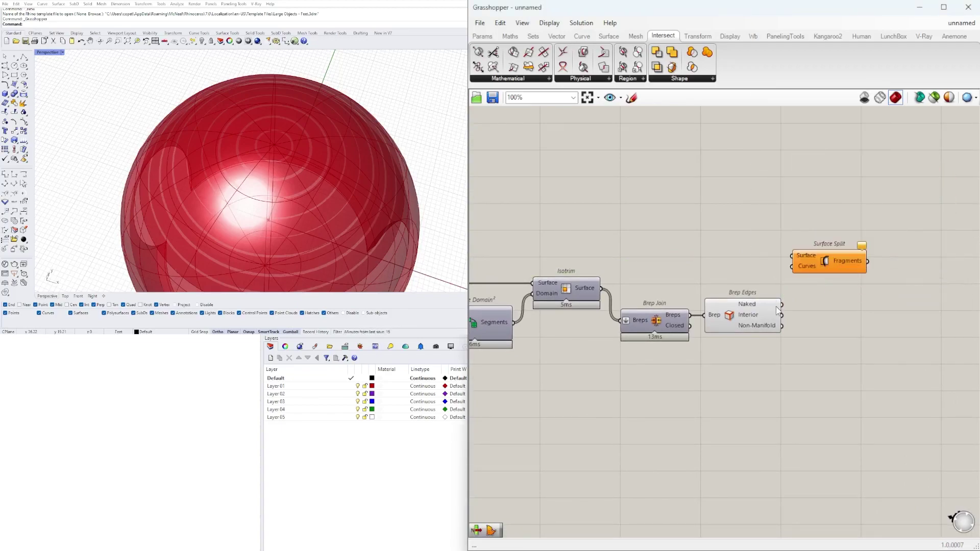
click(735, 318)
ctrl+drag(780, 304, 828, 274)
Feed the List Item's face into the Surface Split's Surface input and tidy the component positions
right_drag(524, 328, 654, 334)
scroll(549, 301, down, 1)
shift+drag(913, 265, 912, 267)
click(928, 270)
drag(879, 368, 603, 293)
drag(681, 301, 677, 314)
drag(935, 278, 930, 297)
Hide the previews of the components from List Item through Brep Edges and examine the split cap on the dome
click(887, 367)
right_drag(847, 389, 838, 384)
drag(839, 384, 526, 257)
middle_click(526, 258)
click(566, 249)
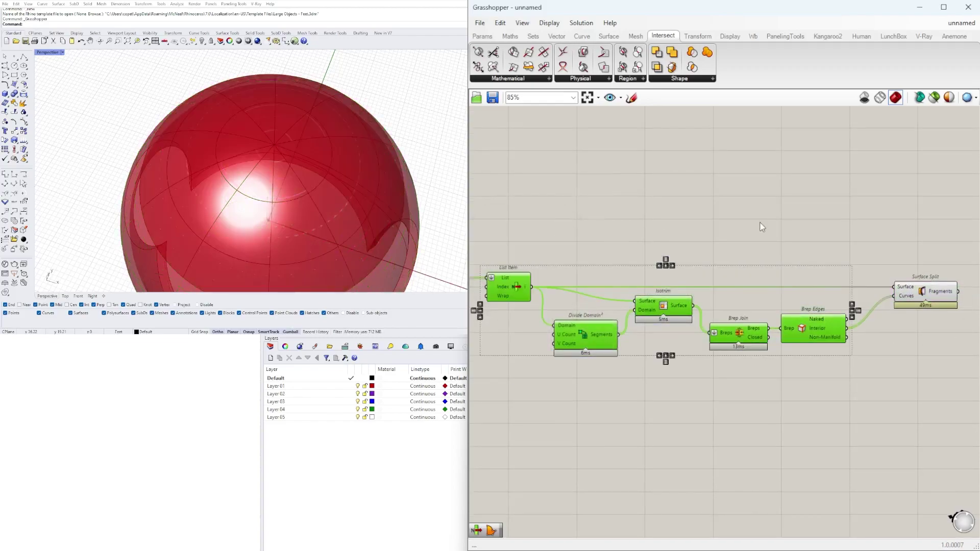
click(720, 219)
right_drag(720, 219, 666, 210)
click(868, 282)
right_drag(265, 207, 334, 152)
scroll(295, 207, down, 4)
scroll(783, 307, down, 2)
Add a Scale component and an Area component, with the Surface Split's Fragments feeding the Area's Geometry
right_drag(809, 309, 663, 327)
scroll(797, 305, up, 4)
double_click(797, 304)
text(scale)
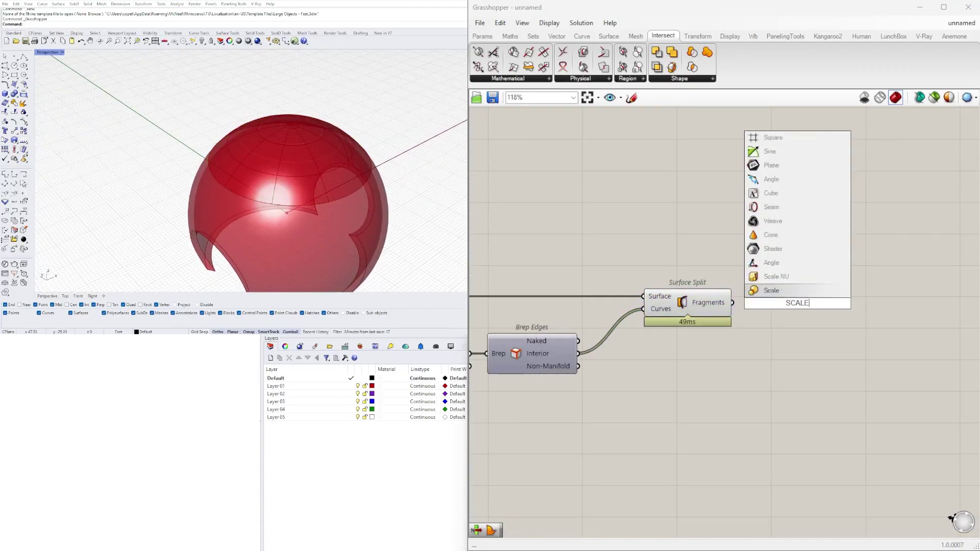
click(784, 291)
double_click(829, 306)
text(area)
click(810, 290)
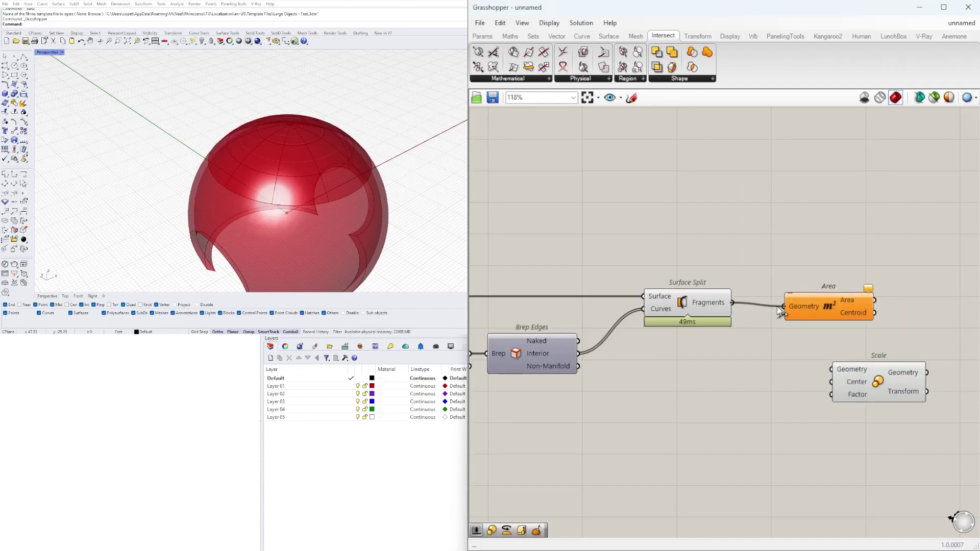
Connect the Area's Centroid to the Scale's Center and the Fragments to its Geometry, placing both components beside the Surface Split
drag(829, 276, 834, 252)
drag(875, 379, 971, 351)
drag(855, 260, 827, 259)
right_drag(860, 268, 834, 272)
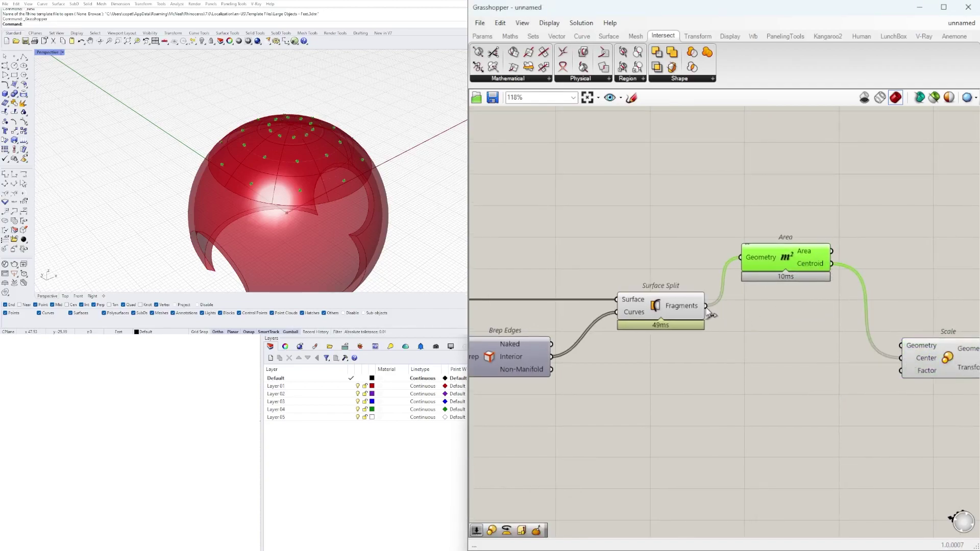
drag(908, 347, 908, 348)
drag(940, 354, 919, 317)
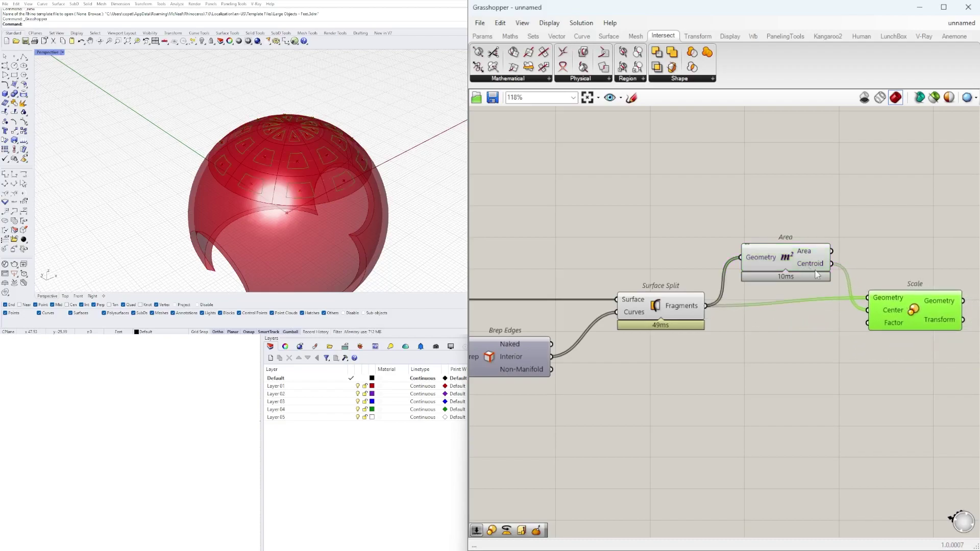
Add a Number Slider set to 0.88 driving the Scale's Factor
right_drag(431, 240, 430, 281)
double_click(757, 388)
text(88)
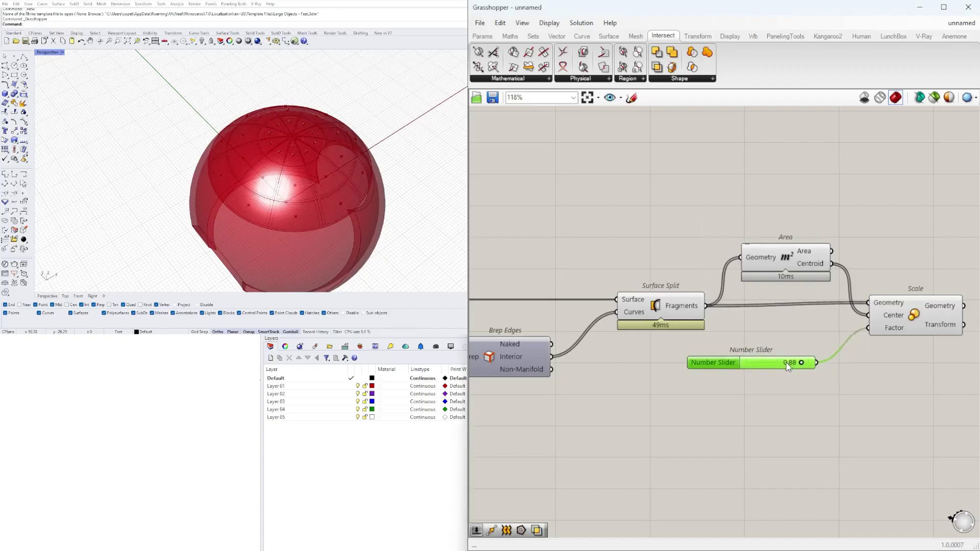
scroll(787, 365, up, 3)
scroll(788, 343, down, 3)
Hide the Surface Split and Area previews and examine the scaled panels on the dome cap
right_drag(801, 341, 761, 339)
drag(761, 334, 633, 217)
middle_click(626, 200)
click(604, 179)
right_drag(403, 170, 413, 127)
right_drag(701, 231, 583, 219)
scroll(582, 219, down, 1)
click(736, 289)
scroll(794, 288, up, 2)
right_drag(352, 188, 255, 153)
Add an Offset Surface component and connect the Scale's Geometry output to its Surface input
click(847, 341)
text(offset)
click(836, 327)
drag(760, 273, 864, 318)
Add a Number Slider set to 1.5, connect it to the Offset Surface's Distance and place it below the Scale
click(721, 381)
key(Return)
scroll(740, 377, up, 2)
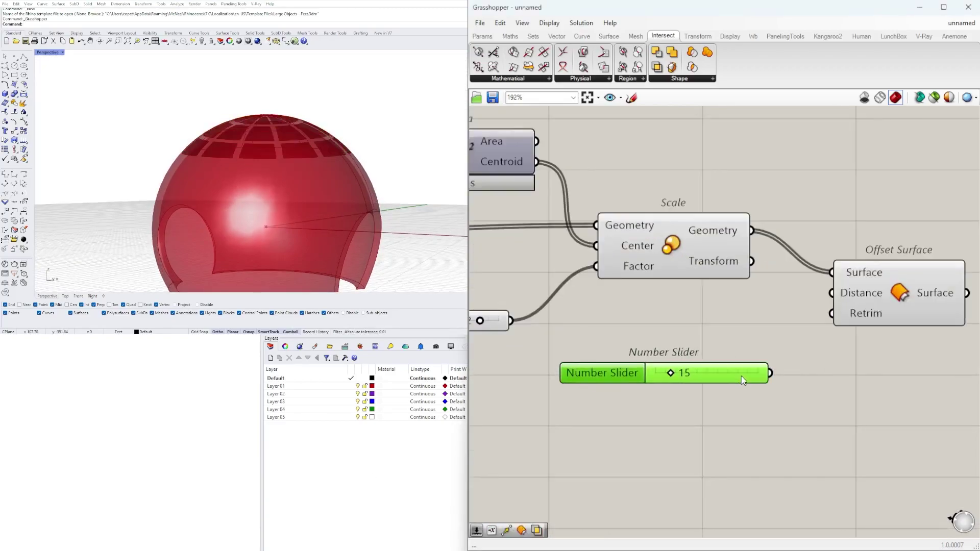
double_click(737, 373)
text(1.5)
key(Return)
drag(827, 299, 828, 298)
drag(789, 378, 687, 387)
drag(644, 384, 653, 384)
scroll(640, 388, down, 3)
right_drag(755, 368, 650, 370)
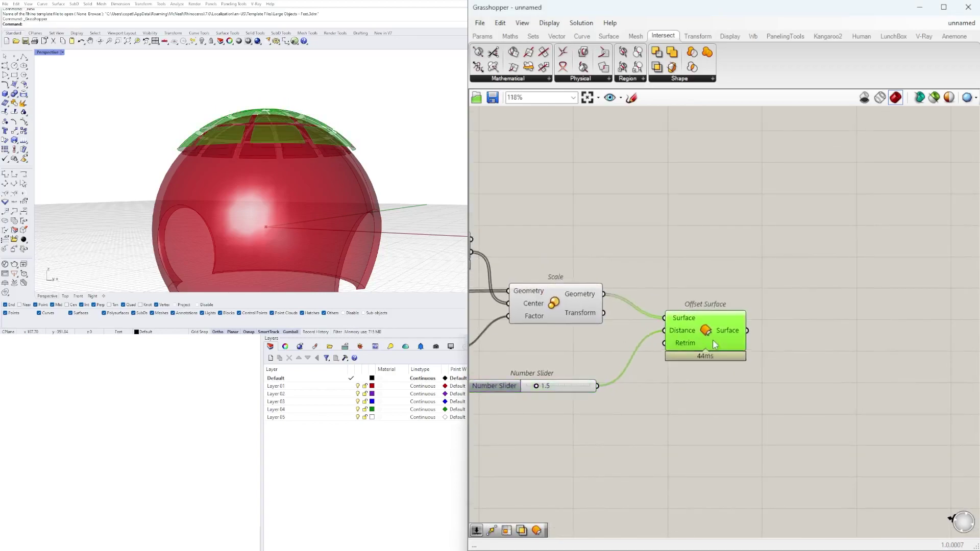
Duplicate the Offset Surface and drive the copy's Distance with the slider value passed through a Negative component
drag(694, 345, 771, 320)
key(ctrl+c)
key(ctrl+v)
double_click(661, 411)
text(Neg)
key(Return)
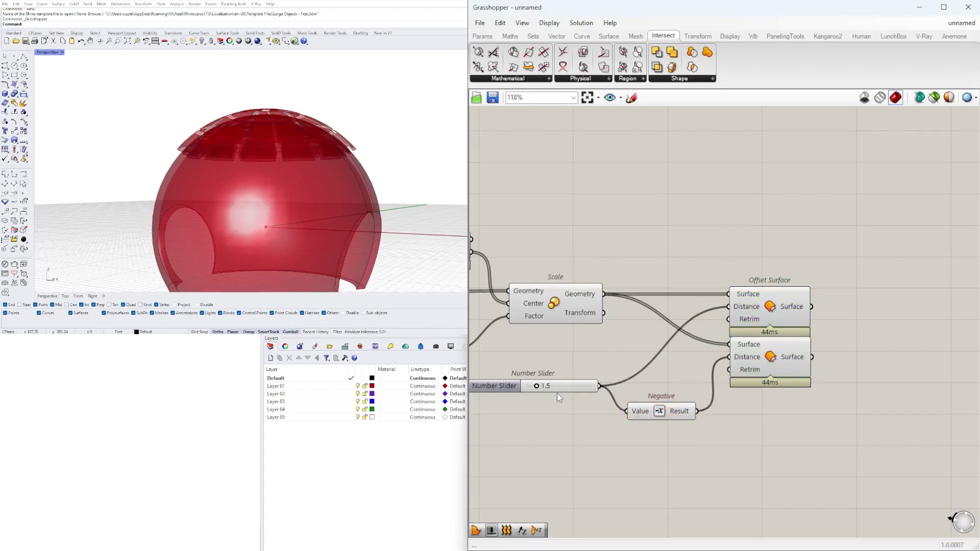
drag(766, 366, 768, 374)
double_click(846, 331)
text(LO)
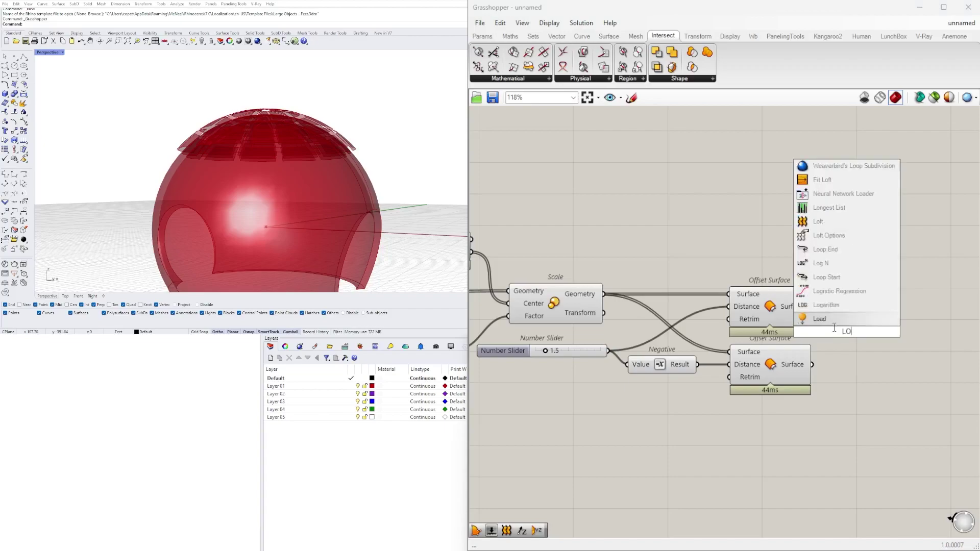
click(816, 224)
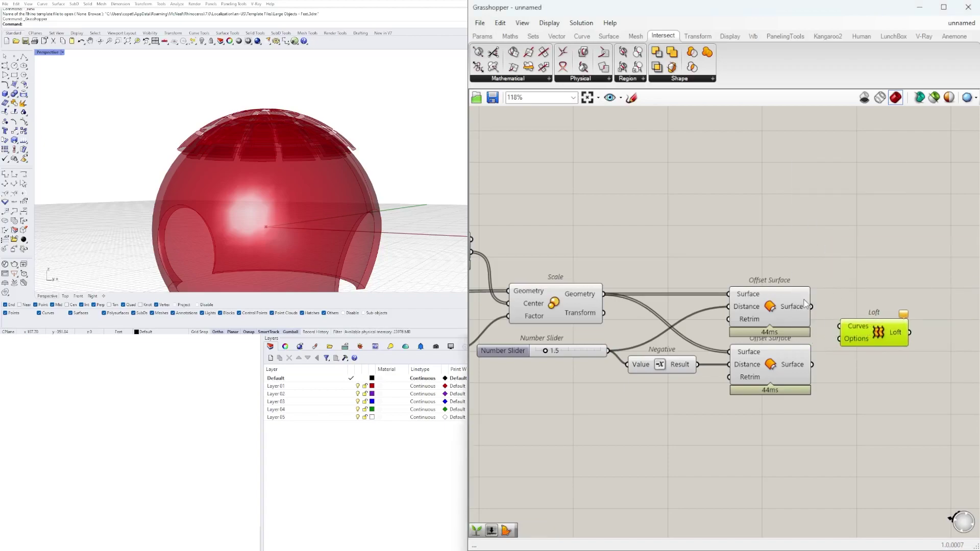
scroll(864, 332, up, 3)
right_click(859, 327)
click(883, 419)
drag(733, 312, 837, 324)
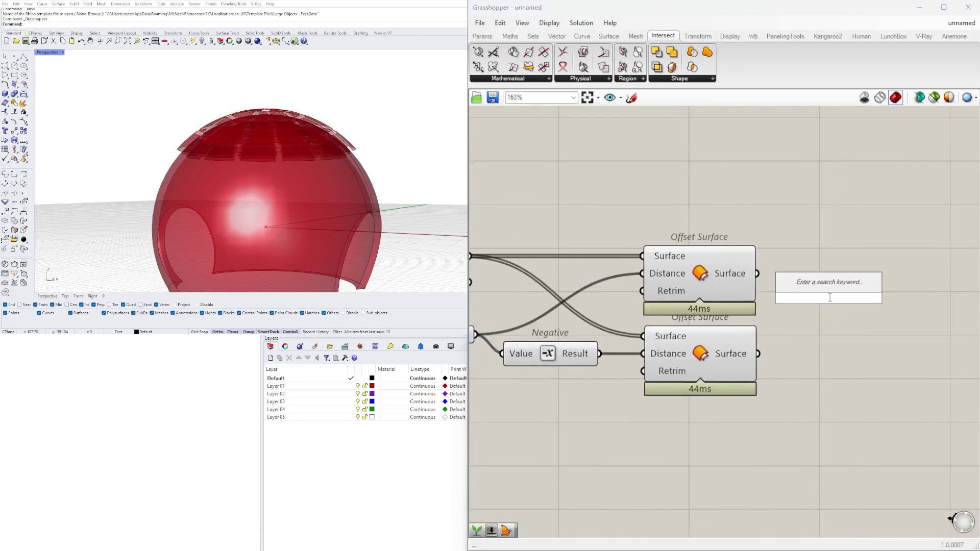
Add a Graft Tree component after each Offset Surface's output
text(G)
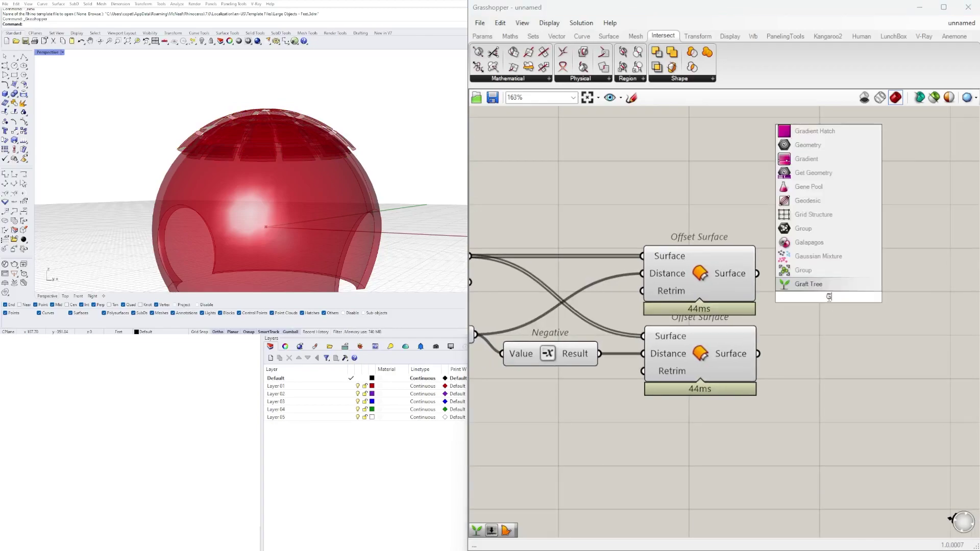
text(RAF)
key(Return)
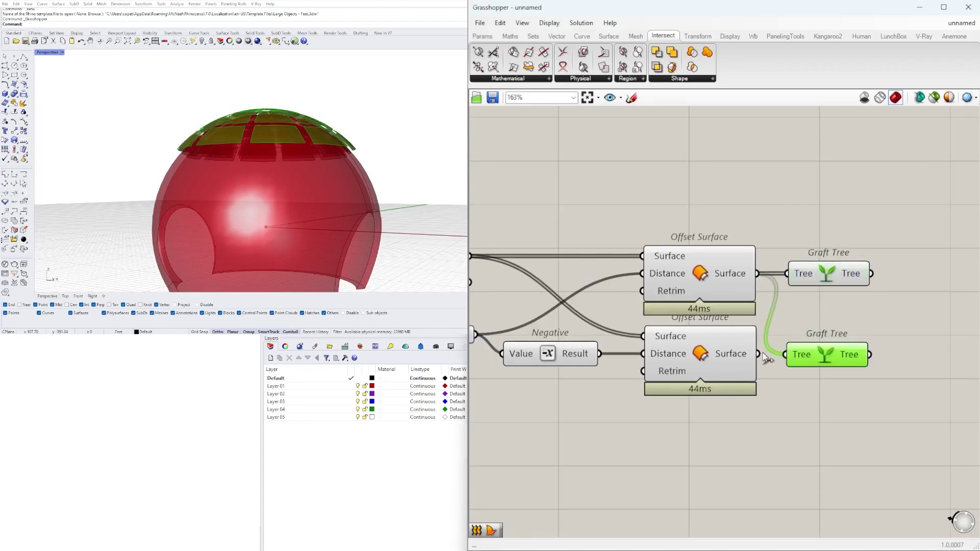
drag(759, 353, 786, 354)
Add a Loft component and connect both Graft Tree outputs to its Curves input
right_drag(963, 332, 890, 330)
double_click(890, 330)
text(LO)
click(875, 220)
drag(797, 272, 830, 300)
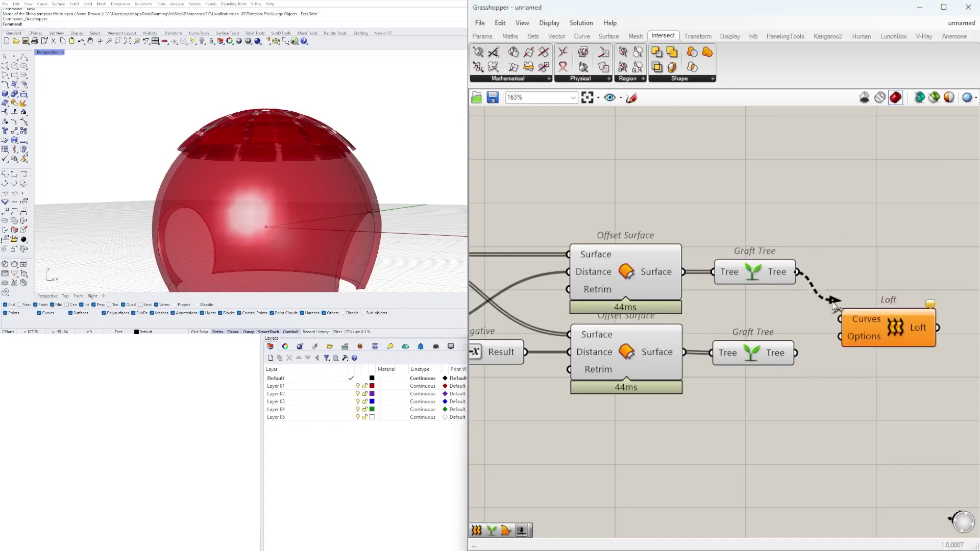
drag(887, 285, 889, 281)
Hide the previews of both Graft Tree components and examine the lofted panels on the dome
drag(796, 405, 740, 245)
middle_click(739, 241)
click(772, 274)
right_drag(316, 169, 268, 204)
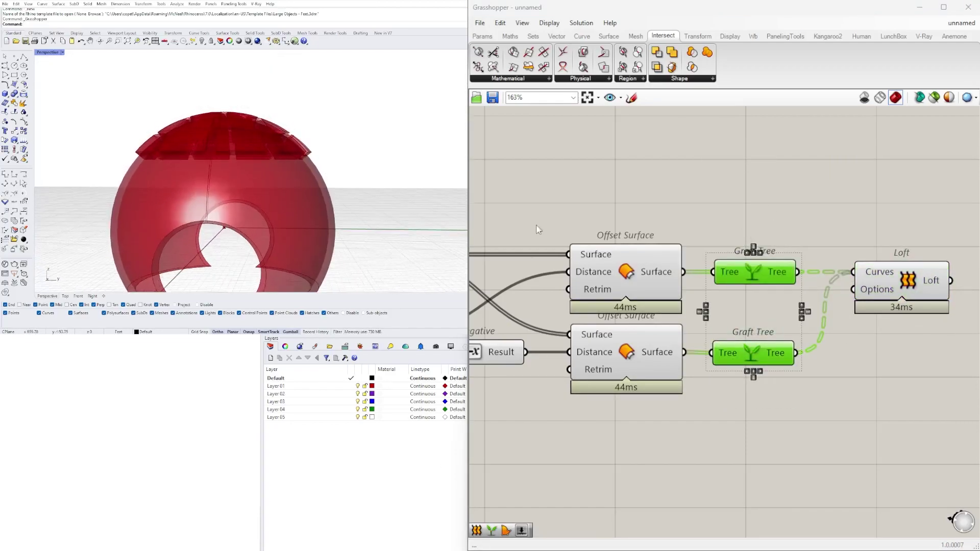
right_drag(946, 190, 831, 223)
Add a Brep Join after the Loft, feeding its Breps input with both Offset Surface outputs and the Loft
click(831, 223)
drag(872, 445, 635, 306)
drag(626, 305, 650, 342)
double_click(745, 278)
text(jo)
click(735, 236)
shift+drag(694, 286, 696, 286)
drag(734, 286, 949, 279)
right_drag(857, 287, 757, 301)
shift+drag(797, 296, 812, 284)
Flatten the new Brep Join's Breps input and position the Loft below the offset wires
drag(836, 291, 823, 324)
right_click(820, 316)
click(849, 396)
right_drag(699, 477, 784, 445)
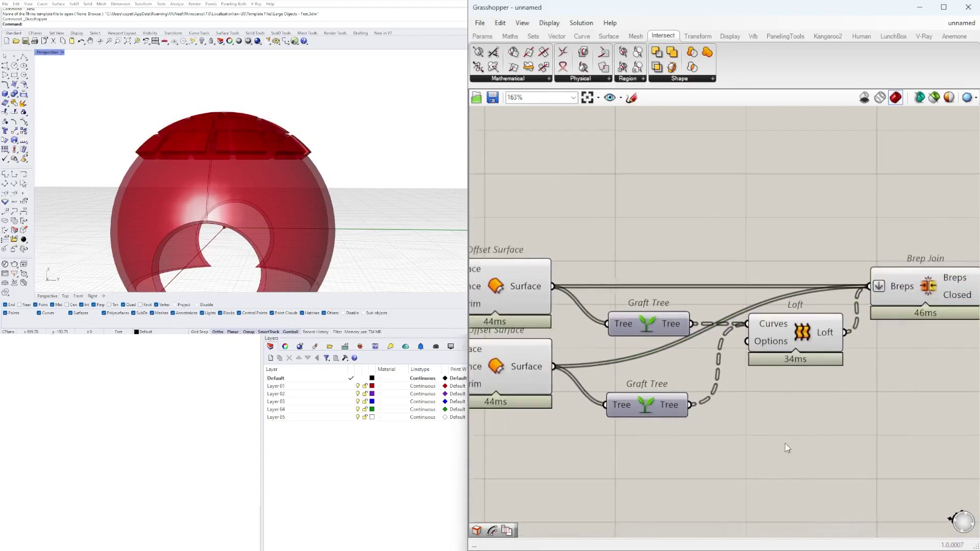
Hide the previews of the Offset Surface, Graft Tree and Loft components, leaving the Brep Join shown
scroll(822, 449, down, 3)
click(819, 401)
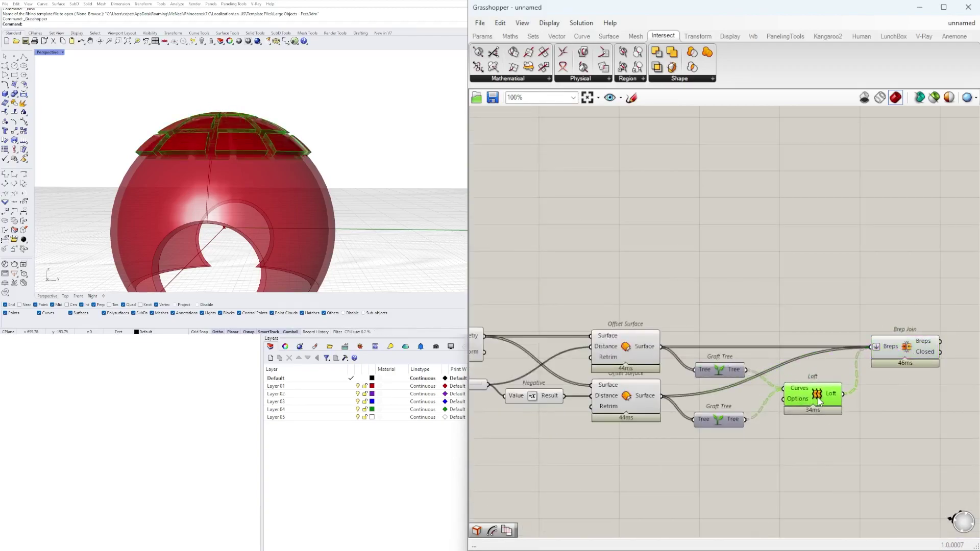
drag(806, 479, 619, 311)
middle_click(627, 297)
click(660, 327)
click(869, 305)
Set the slider driving both offset distances to 2.3 and hide the Scale preview
right_drag(831, 304, 968, 272)
scroll(587, 340, up, 7)
drag(603, 343, 600, 343)
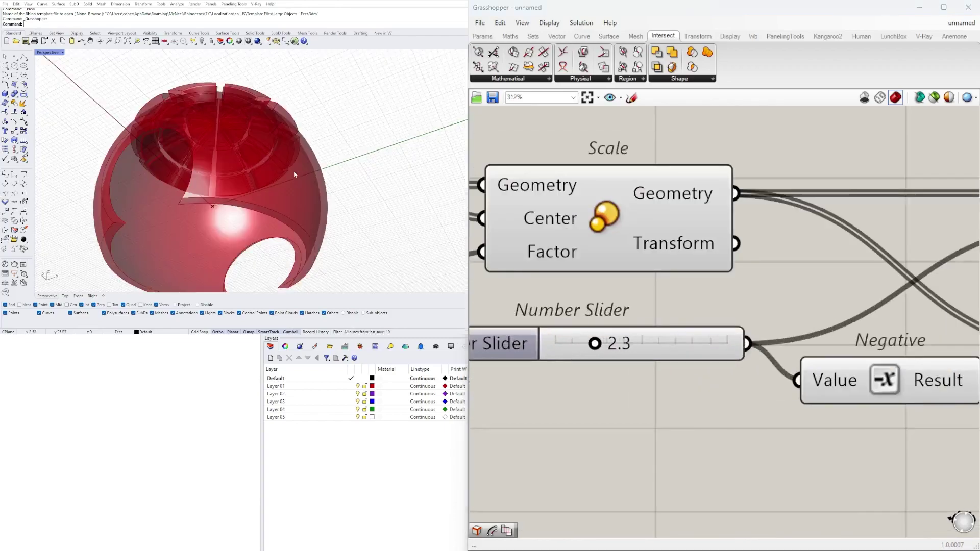
scroll(709, 349, down, 6)
click(681, 317)
right_click(682, 317)
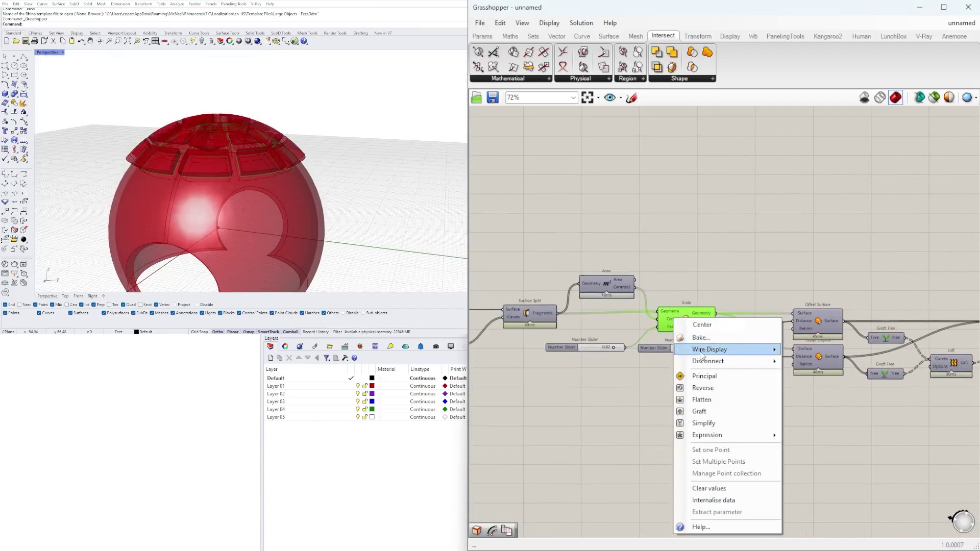
click(689, 347)
Add another Solid Difference component beside the one that subtracts the side openings from the shell
scroll(564, 328, down, 2)
scroll(563, 328, up, 4)
right_drag(564, 328, 675, 313)
click(678, 334)
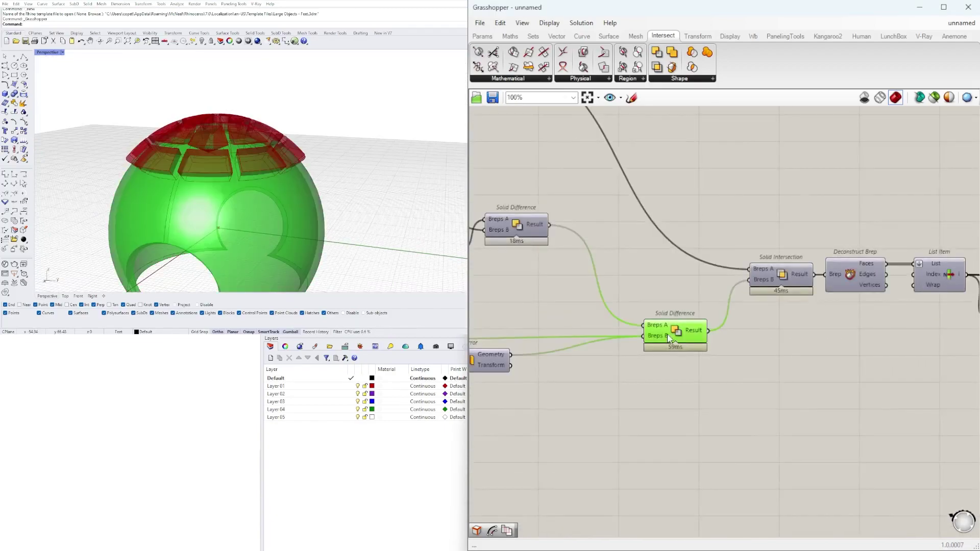
double_click(723, 379)
text(DIF)
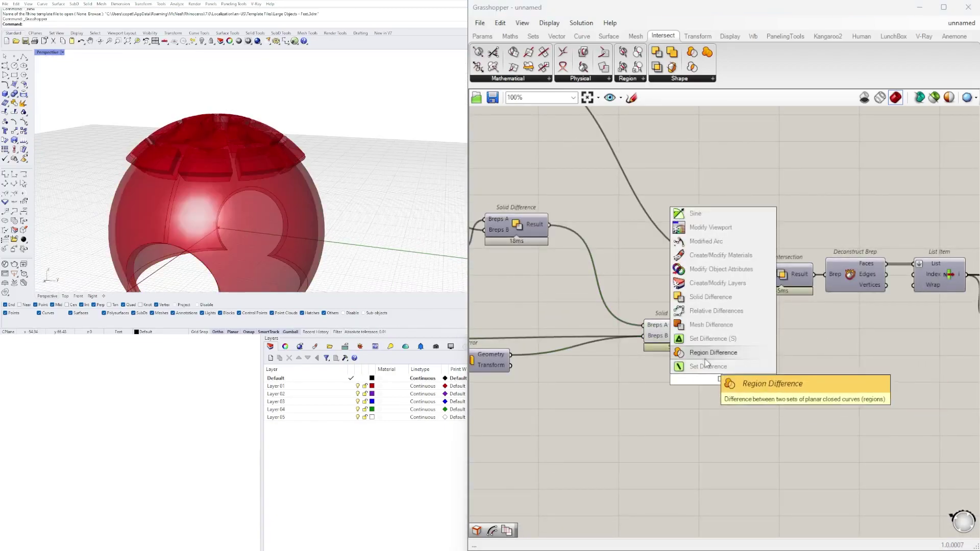
click(711, 296)
Try to subtract the joined cap panels from the shell with the new Solid Difference
scroll(701, 322, up, 2)
scroll(672, 406, down, 5)
drag(597, 418, 936, 363)
scroll(936, 363, down, 2)
right_drag(928, 375, 576, 365)
scroll(576, 365, up, 3)
scroll(740, 390, up, 3)
drag(562, 353, 782, 374)
mouse_move(306, 178)
right_down()
mouse_move(311, 224)
mouse_move(357, 148)
mouse_move(419, 130)
mouse_move(292, 216)
mouse_move(303, 179)
right_up()
scroll(292, 217, up, 4)
right_drag(837, 434, 871, 380)
Delete the new Solid Difference and the Brep Join after the Loft
click(871, 380)
drag(872, 380, 810, 272)
key(Delete)
scroll(809, 278, down, 3)
click(735, 343)
scroll(293, 214, down, 7)
right_drag(292, 215, 312, 161)
scroll(706, 284, up, 2)
right_drag(706, 284, 818, 260)
drag(911, 286, 829, 332)
key(Delete)
Delete the Loft, second Offset Surface, its Graft Tree and the Negative, and show the remaining Offset Surface's preview
right_drag(644, 341, 772, 326)
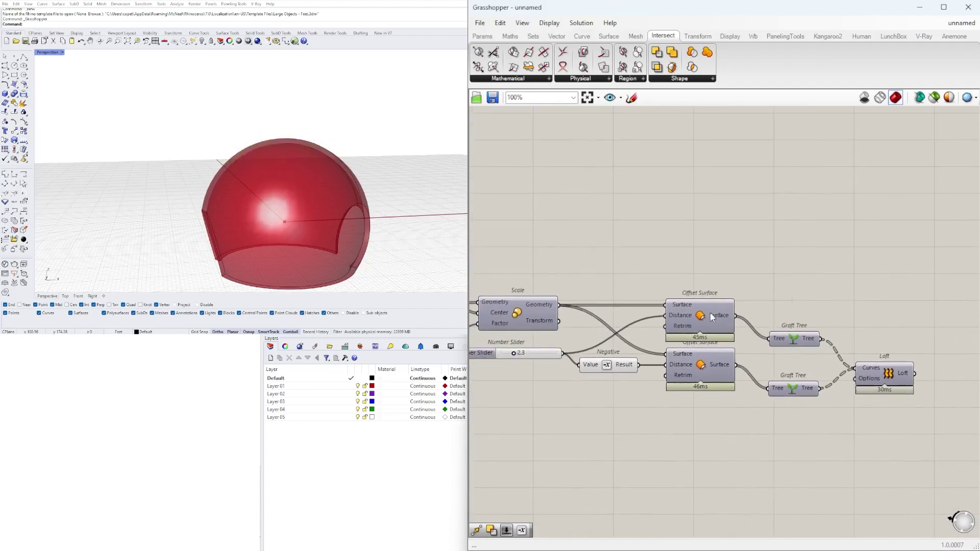
drag(799, 340, 779, 368)
key(Delete)
scroll(716, 358, up, 2)
click(678, 372)
key(Delete)
right_click(691, 297)
click(700, 316)
right_drag(644, 377, 697, 361)
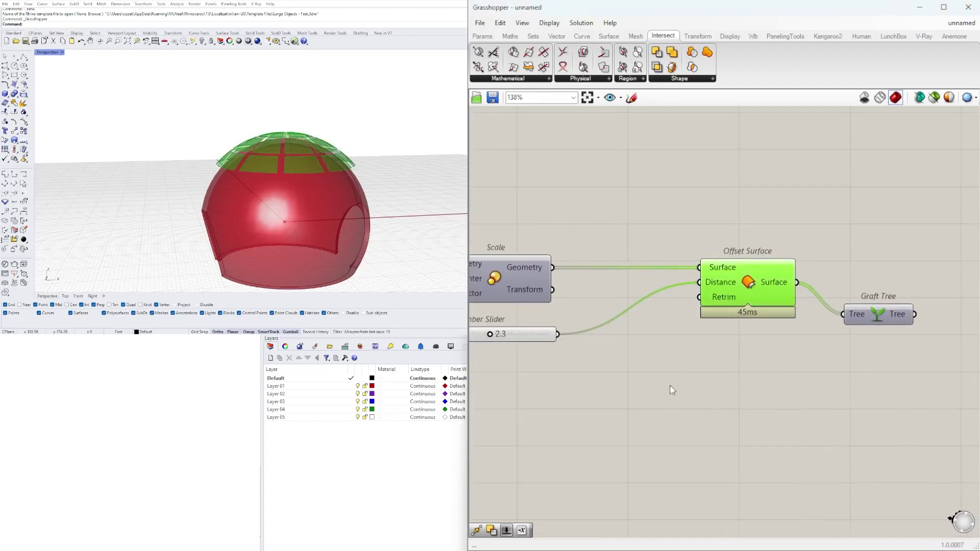
Add a new Offset Surface that takes the first Offset Surface's output as its Surface input
double_click(669, 384)
text(OF)
click(651, 377)
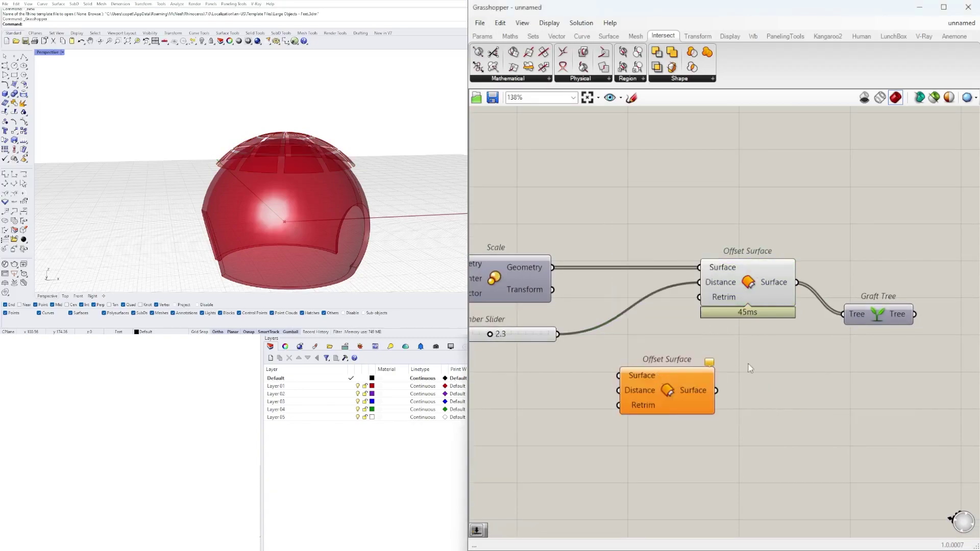
drag(785, 306, 805, 368)
Feed the 2.3 slider through a Multiplication and a Negative component into the new Offset Surface's Distance
double_click(595, 370)
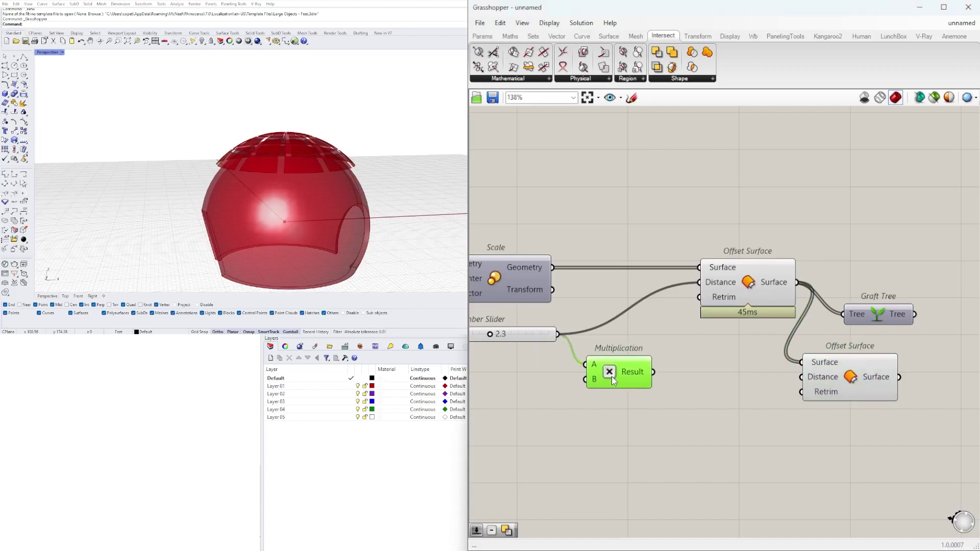
text(neg)
click(656, 374)
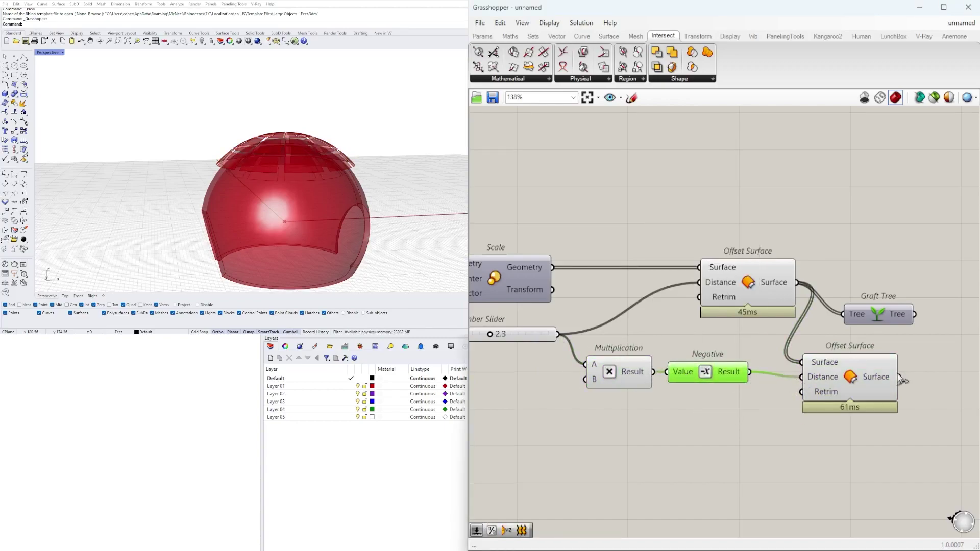
Duplicate the Graft Tree and feed the copy from the second Offset Surface's output
right_drag(909, 376, 814, 383)
drag(782, 325, 853, 301)
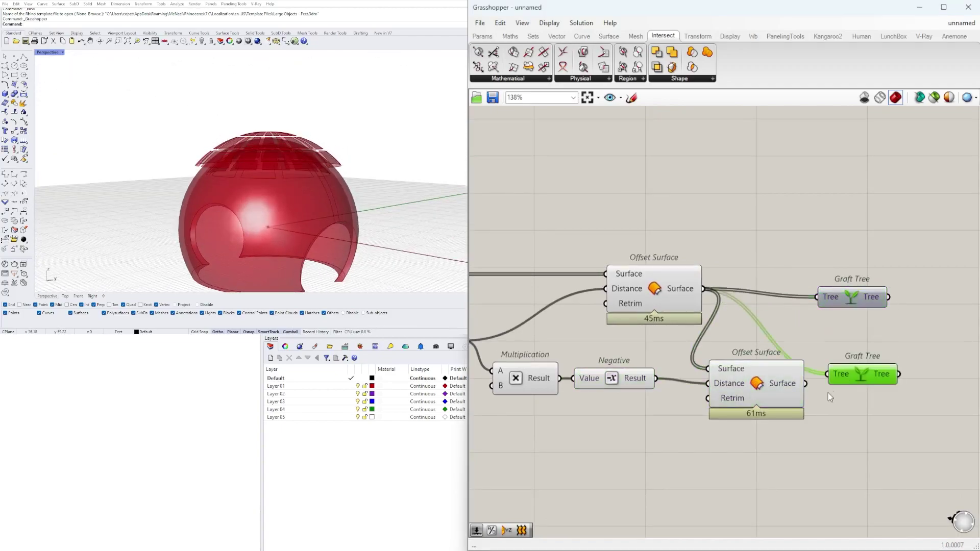
right_drag(913, 352, 809, 351)
Add a Loft and connect both Graft Tree outputs to its Curves input
double_click(886, 343)
text(lo)
click(864, 236)
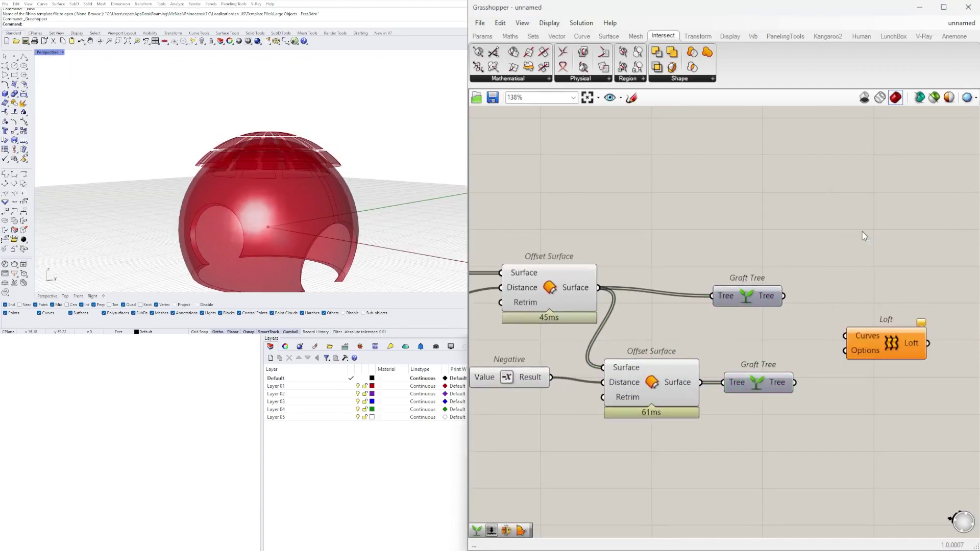
drag(845, 341, 845, 337)
right_drag(219, 230, 296, 227)
right_drag(755, 424, 772, 426)
drag(765, 302, 778, 295)
drag(783, 345, 696, 339)
click(867, 406)
right_drag(866, 405, 706, 420)
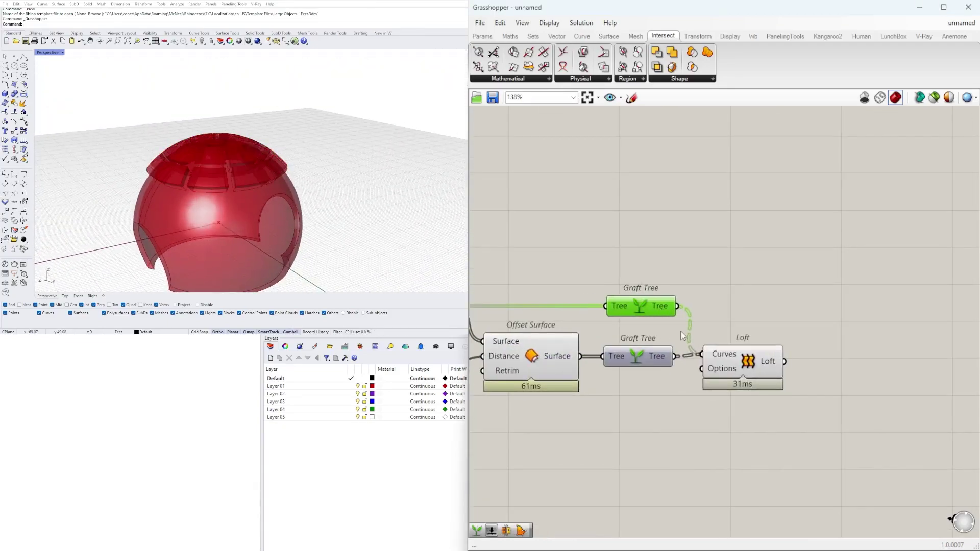
Tighten the layout by moving the Loft, Multiplication and Negative components closer to their neighbours
drag(756, 375, 769, 330)
click(780, 314)
right_drag(779, 315, 972, 323)
scroll(734, 446, up, 1)
drag(734, 446, 627, 390)
drag(619, 394, 661, 361)
click(519, 399)
mouse_move(518, 399)
right_down()
mouse_move(682, 409)
mouse_move(644, 356)
right_up()
click(696, 394)
Move the components from the first Offset Surface through the Loft closer to the Scale component
scroll(696, 393, down, 4)
drag(966, 409, 649, 271)
click(757, 318)
drag(962, 430, 649, 298)
drag(742, 323, 694, 343)
click(633, 390)
scroll(491, 342, up, 3)
Rearrange the Area component and the two number sliders compactly between Surface Split and Scale
right_drag(490, 342, 625, 341)
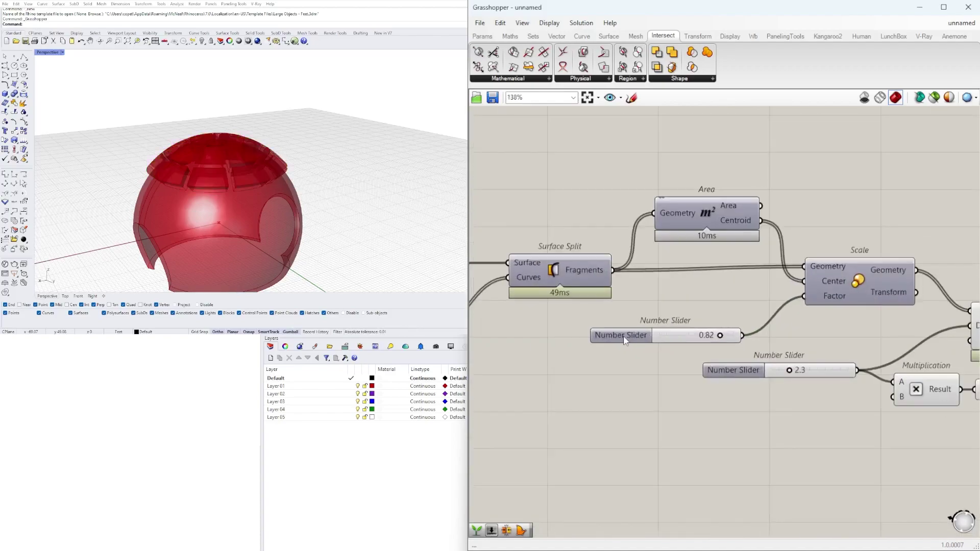
drag(718, 224, 716, 236)
scroll(725, 281, down, 1)
drag(684, 294, 584, 410)
drag(735, 236, 727, 300)
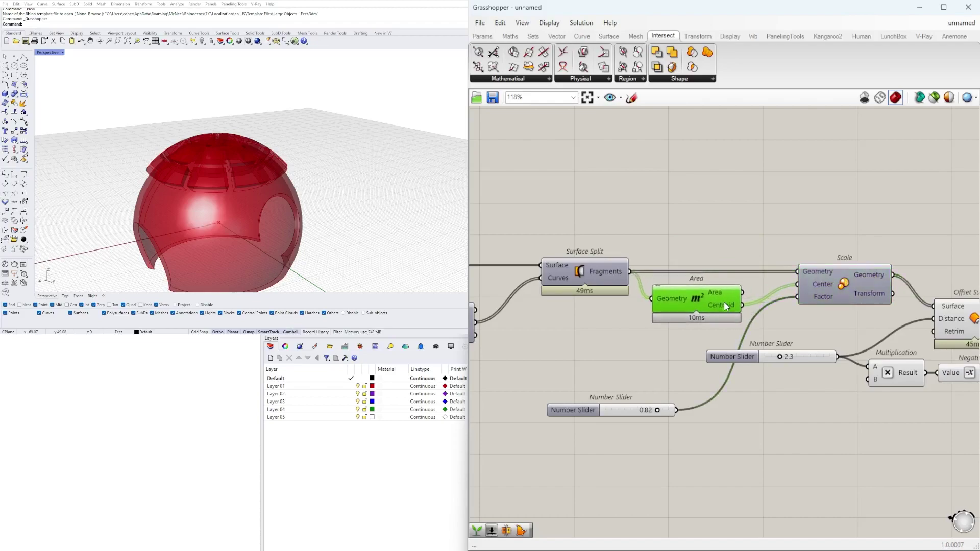
drag(588, 412, 625, 341)
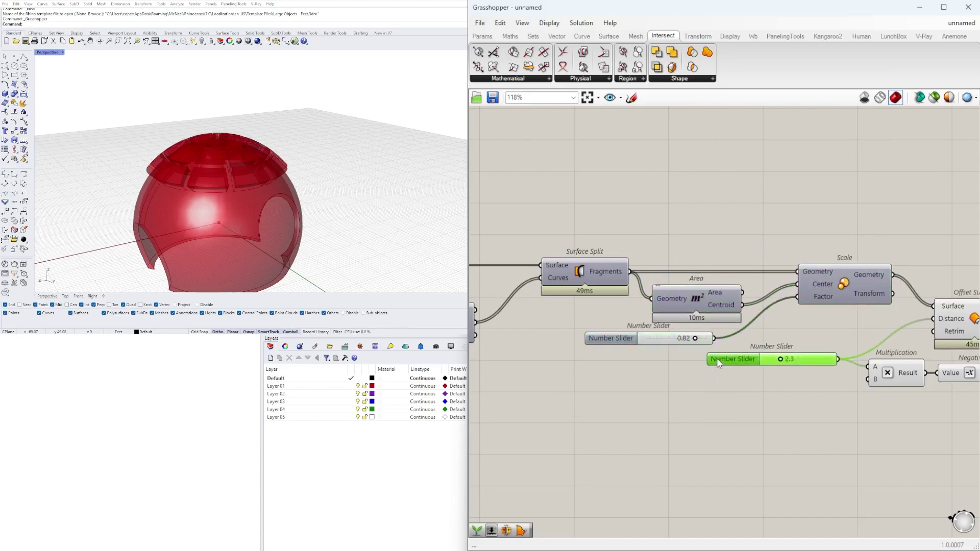
click(607, 399)
scroll(599, 405, down, 2)
right_drag(599, 406, 659, 377)
scroll(728, 385, down, 5)
right_drag(728, 385, 679, 374)
drag(886, 400, 630, 296)
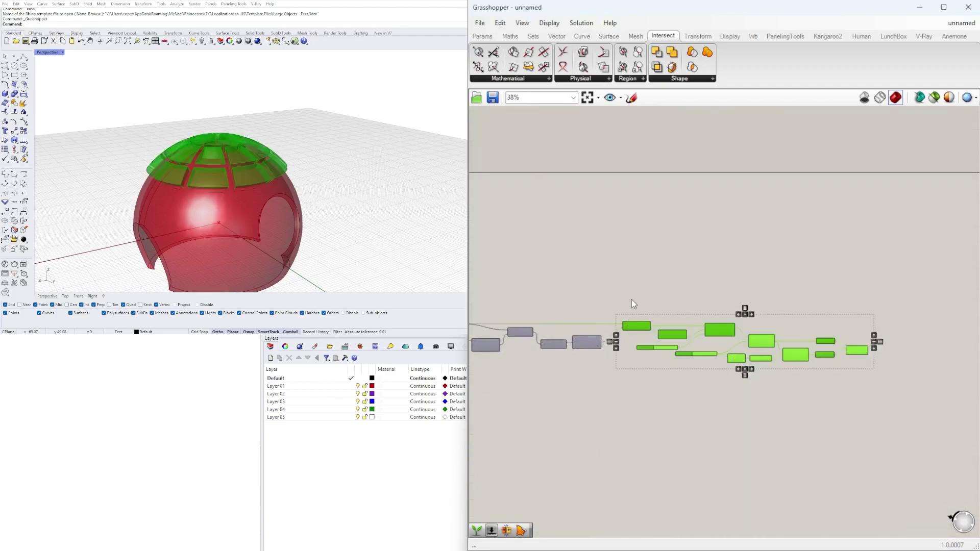
click(796, 319)
Add a Brep Join after the Loft, feeding its Breps input with both Graft Tree outputs and the Loft
scroll(857, 341, up, 5)
click(852, 360)
right_drag(734, 415, 721, 391)
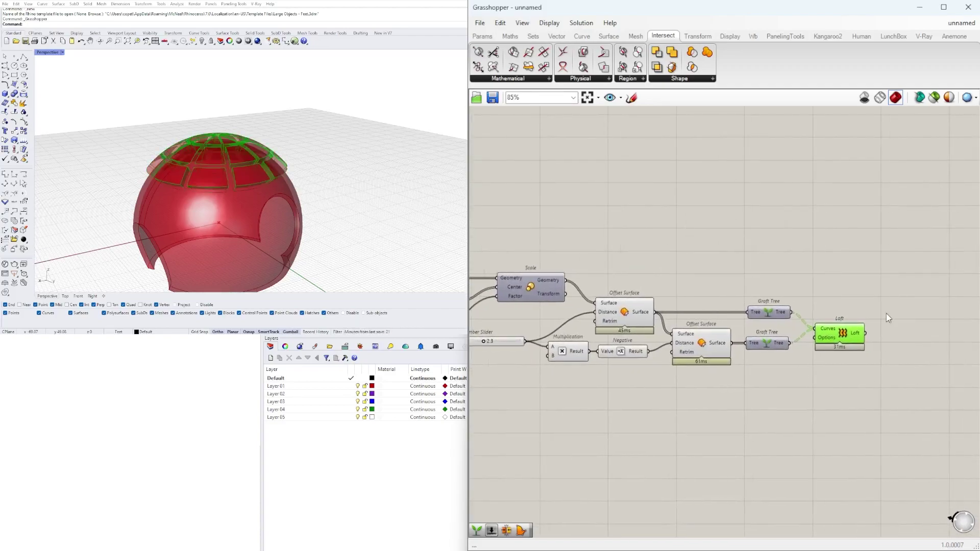
double_click(886, 310)
text(join)
click(875, 285)
click(650, 317)
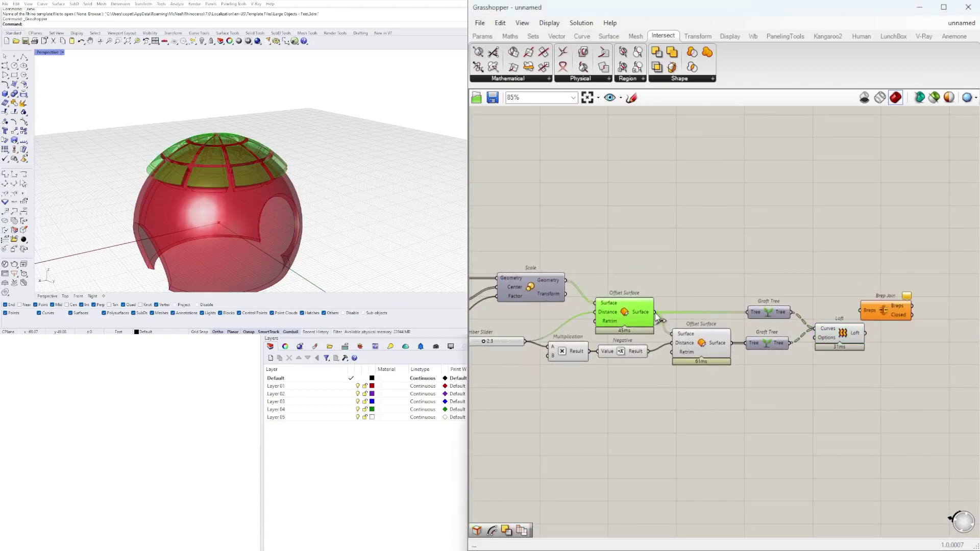
drag(879, 314, 851, 259)
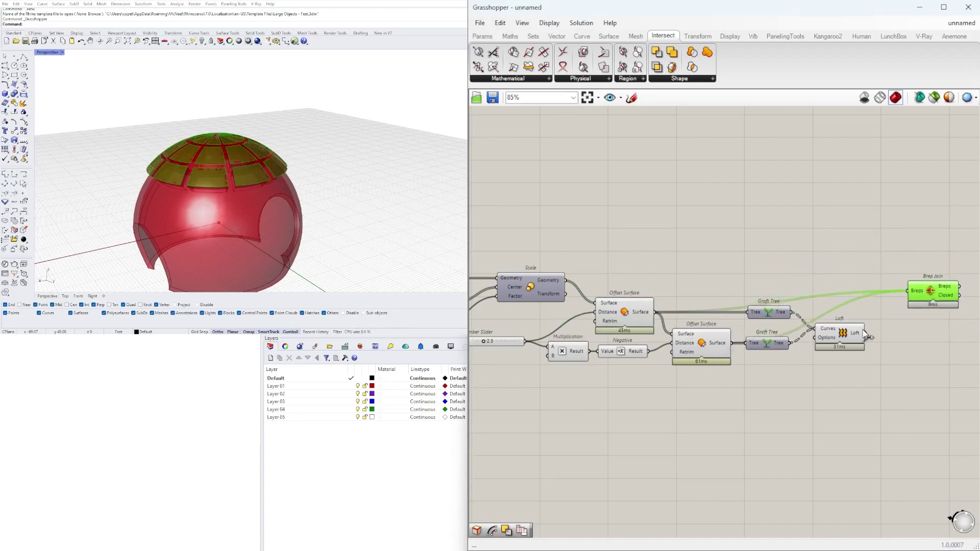
click(800, 288)
Flatten the Brep Join's Breps input
right_click(916, 293)
click(943, 372)
click(937, 292)
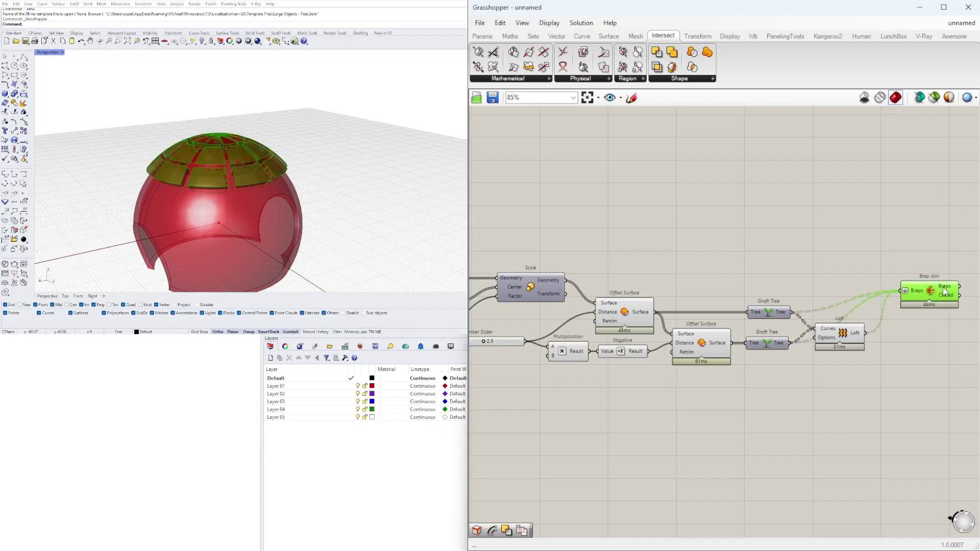
Hide the previews of both Offset Surface components, the Graft Trees and the Loft
right_drag(943, 288, 693, 318)
drag(639, 397, 498, 274)
middle_click(498, 274)
click(530, 241)
scroll(621, 306, up, 5)
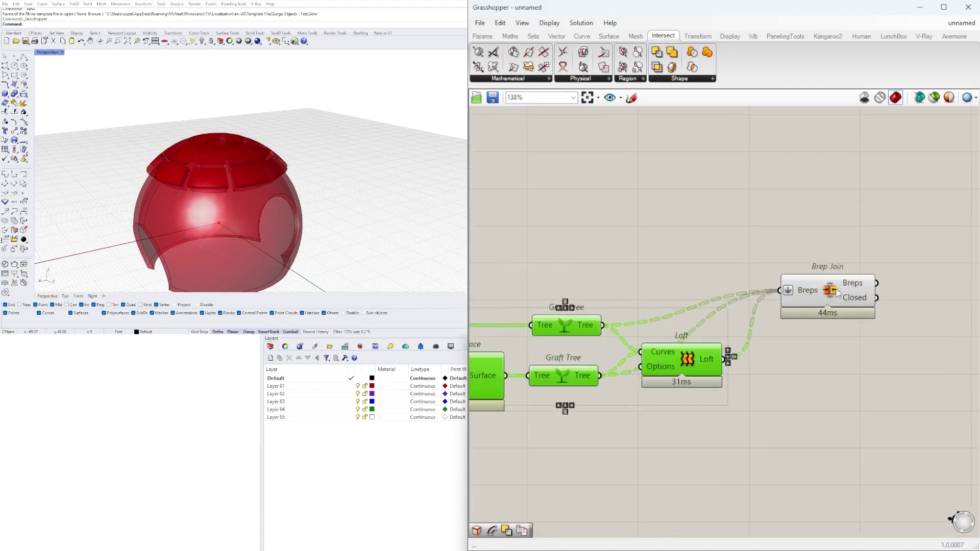
click(862, 286)
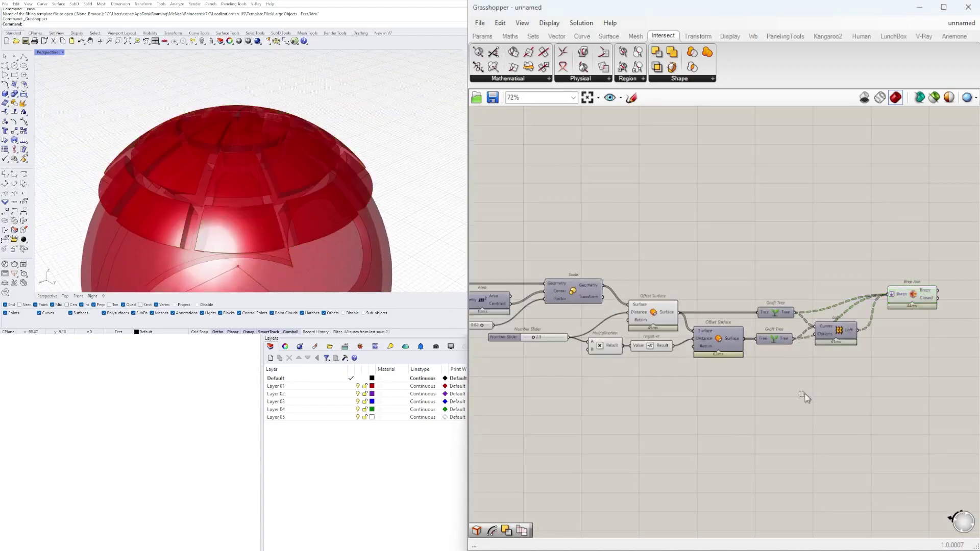
drag(804, 394, 651, 284)
middle_click(652, 284)
click(683, 250)
right_drag(302, 149, 306, 199)
scroll(719, 305, down, 1)
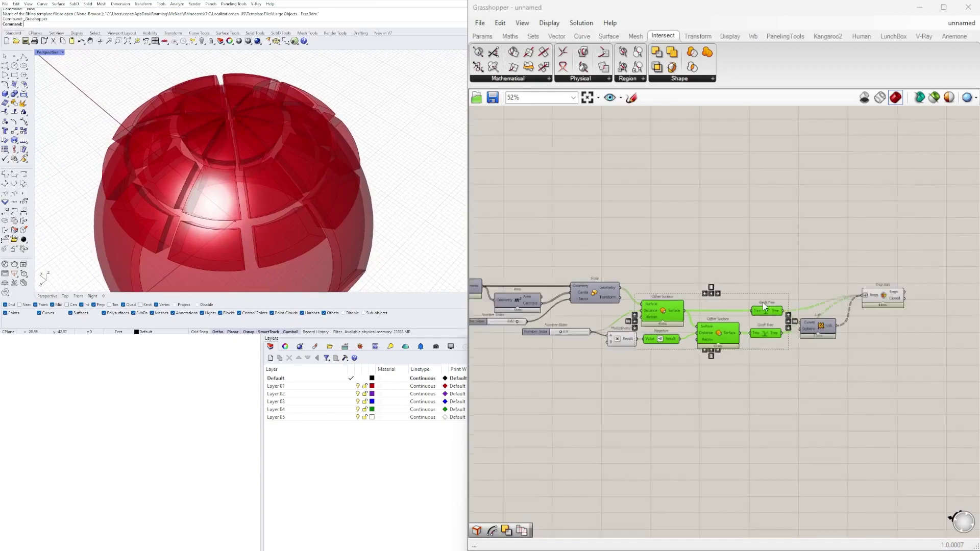
Inspect the joined cap panels and the gaps between them from several angles and close up
scroll(949, 337, up, 2)
click(853, 284)
right_drag(306, 153, 236, 95)
scroll(236, 95, up, 3)
right_drag(245, 204, 154, 136)
scroll(155, 136, up, 4)
right_drag(183, 101, 242, 96)
click(699, 185)
click(850, 278)
scroll(326, 144, down, 3)
right_drag(326, 144, 264, 236)
Delete the Brep Join, Loft and Graft Tree components
click(810, 373)
click(828, 274)
key(Delete)
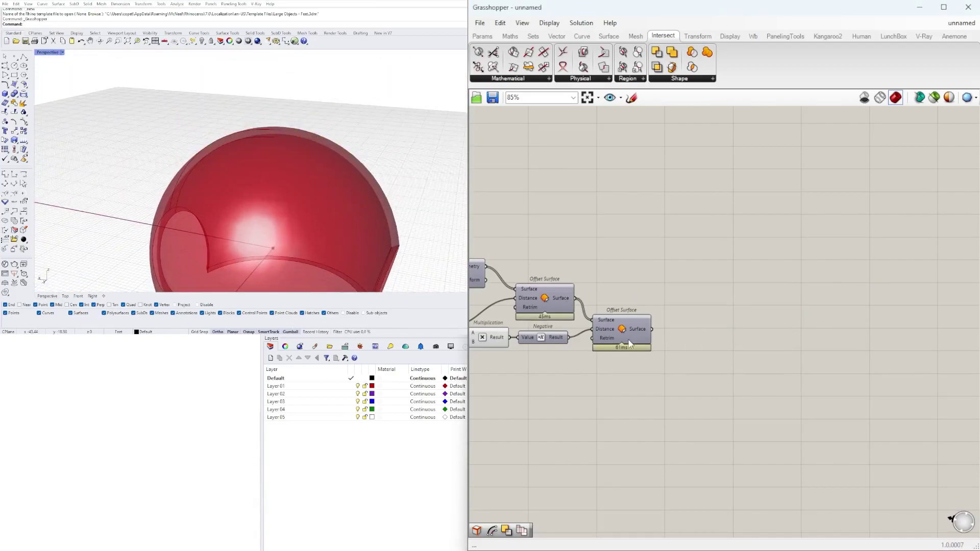
Delete the second Offset Surface with its Negative and Multiplication, and show the first Offset Surface's preview
click(633, 339)
right_drag(632, 339, 742, 353)
key(Delete)
drag(762, 408, 610, 347)
key(Delete)
right_click(659, 311)
click(681, 330)
right_drag(393, 219, 339, 180)
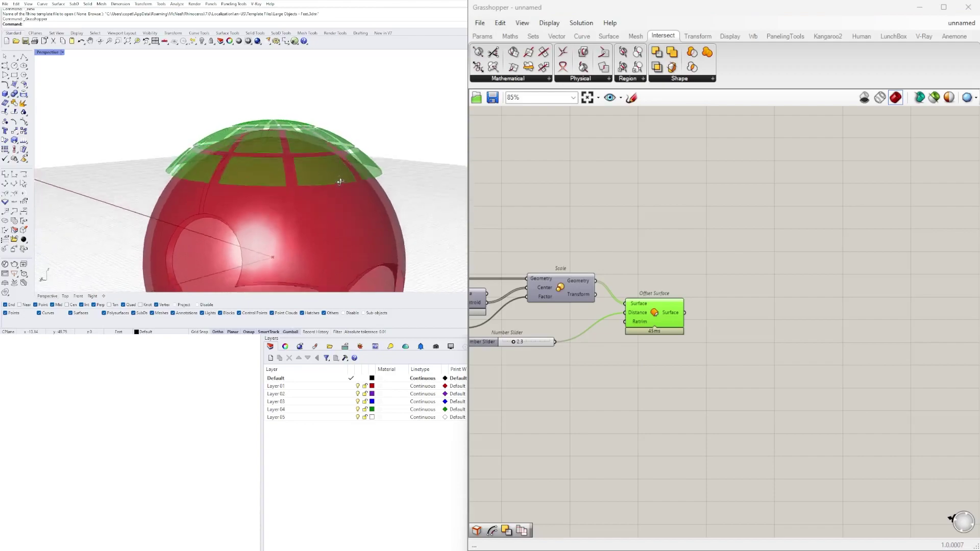
Add an Evaluate Surface component and feed it the Offset Surface's output
double_click(752, 331)
text(EVA)
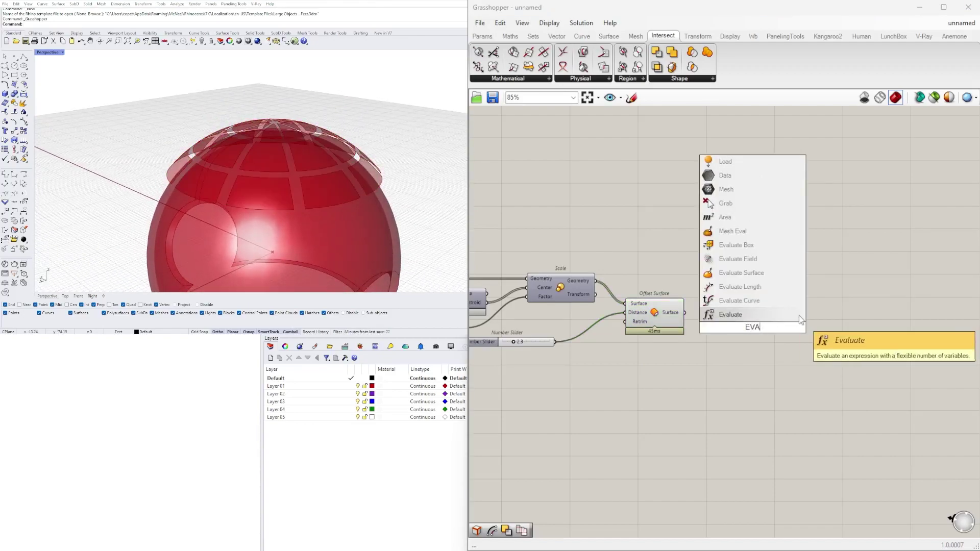
click(771, 273)
scroll(695, 305, up, 3)
drag(679, 317, 769, 344)
Add an MD Slider below the Offset Surface and connect it to the Evaluate Surface's Point input
click(644, 425)
text(MD)
click(644, 406)
drag(670, 395, 661, 419)
drag(708, 443, 755, 382)
Reparameterize the Evaluate Surface's Surface input and space the component away from the MD Slider
right_click(760, 378)
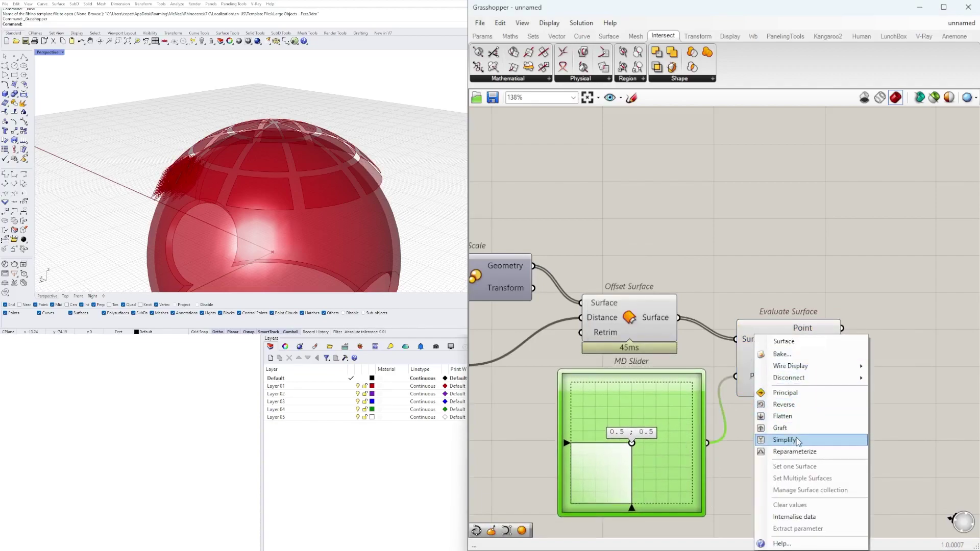
click(795, 451)
drag(784, 367, 911, 354)
drag(608, 321, 611, 320)
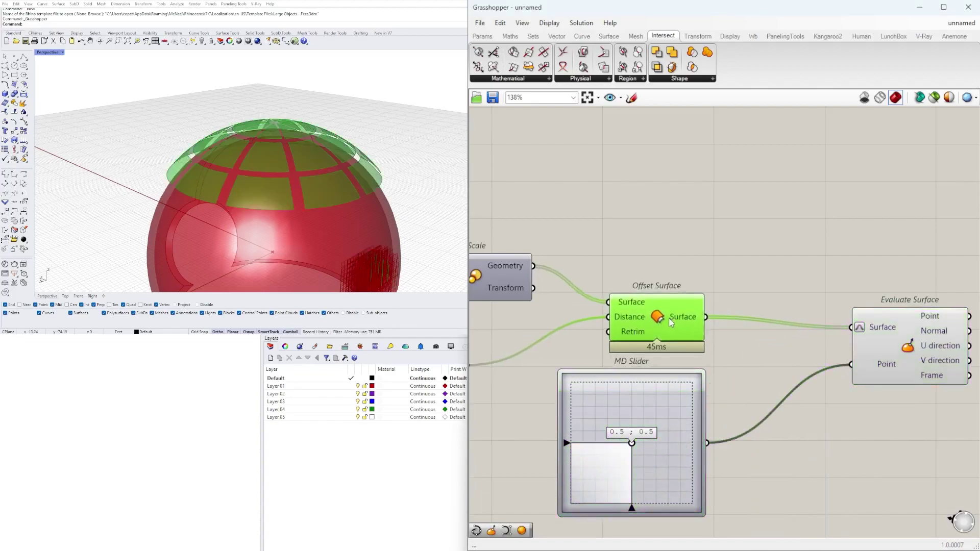
Try a different evaluation point on the panels with the MD Slider
scroll(334, 179, down, 6)
mouse_move(334, 204)
right_down()
mouse_move(335, 153)
mouse_move(340, 196)
right_up()
click(903, 346)
scroll(631, 442, up, 3)
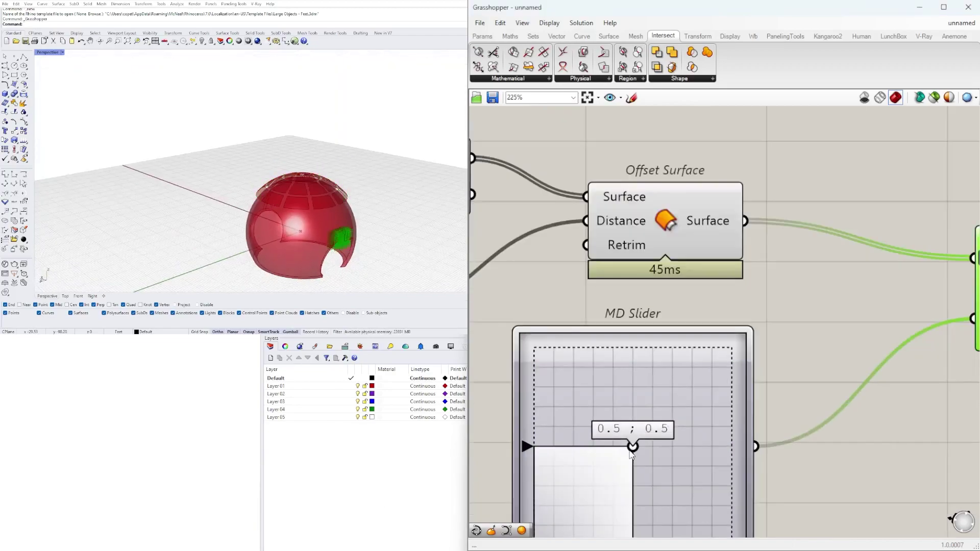
drag(631, 443, 562, 362)
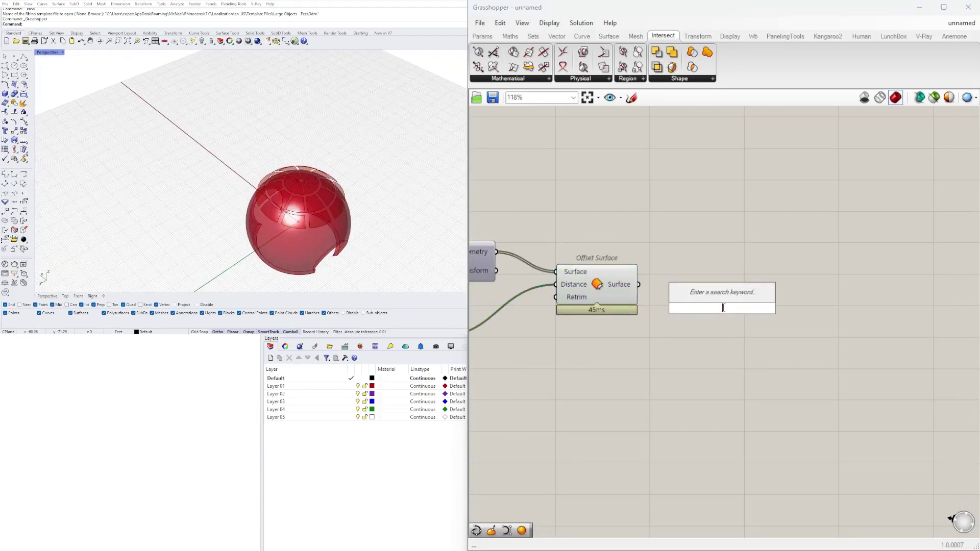
Add an Area component fed by the Offset Surface's output
text(area)
click(706, 295)
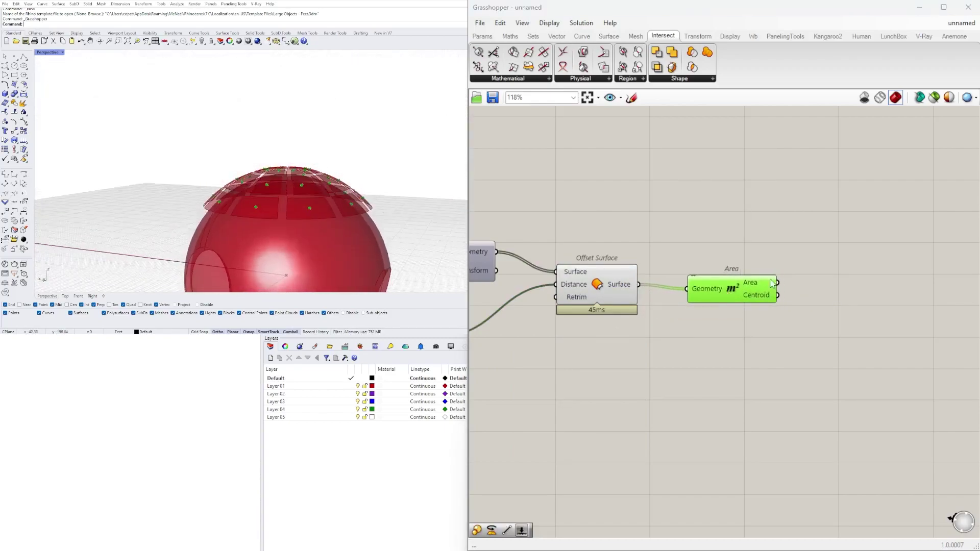
Add a second Offset Surface component and feed its Surface input from the first Offset Surface's output
double_click(699, 341)
text(offset)
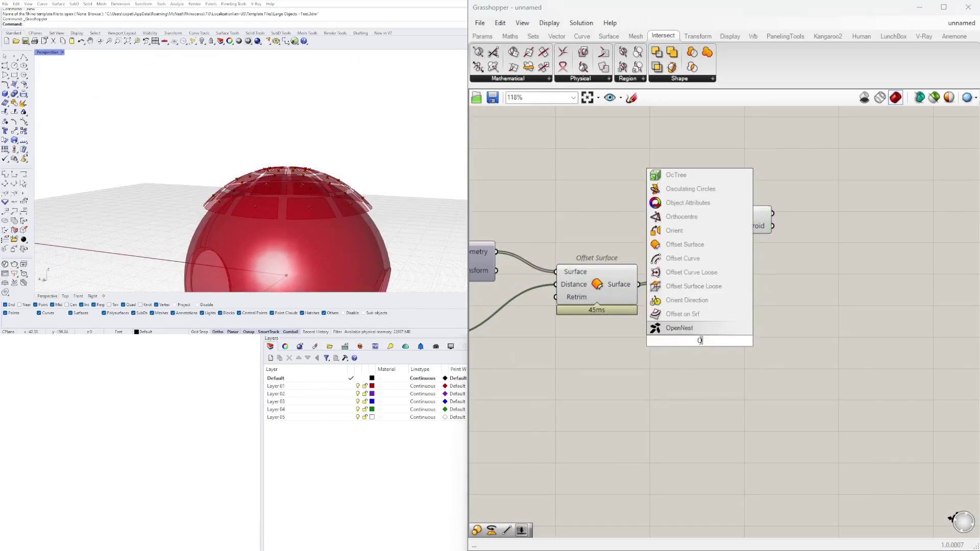
click(692, 328)
click(699, 347)
right_drag(336, 235, 370, 533)
Add a number slider with the value 1.5 and connect it to the second Offset Surface's Distance input
double_click(567, 378)
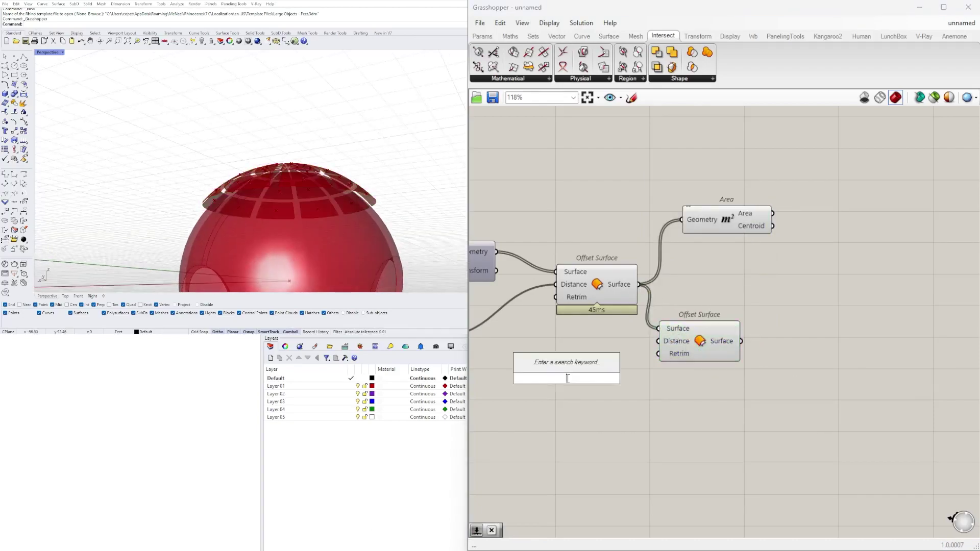
click(580, 370)
scroll(604, 358, up, 3)
drag(647, 384, 690, 326)
drag(755, 312, 772, 325)
right_drag(403, 215, 418, 245)
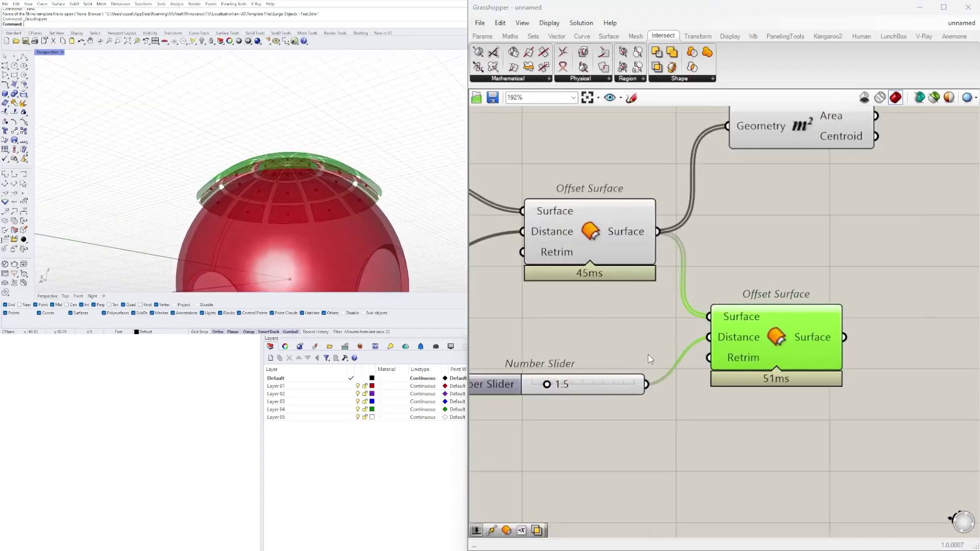
Insert a Negative component between the 1.5 slider and the second Offset Surface's Distance input
scroll(842, 372, down, 2)
drag(781, 348, 899, 345)
drag(685, 383, 615, 356)
text(neg)
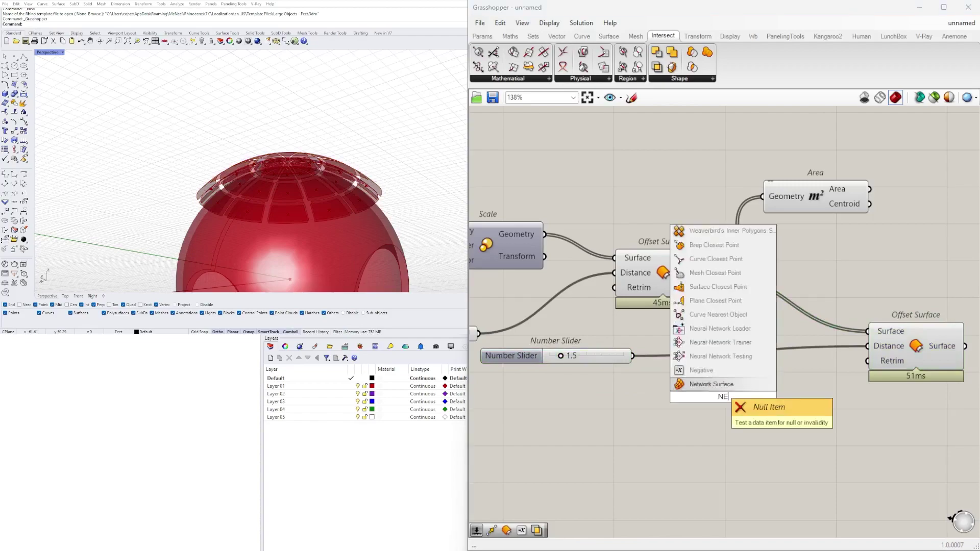
click(717, 384)
drag(821, 347, 867, 346)
drag(894, 347, 799, 343)
Duplicate the Area component, feed it from the second Offset Surface, and stack the two Area components
right_drag(849, 325, 761, 321)
drag(725, 195, 725, 255)
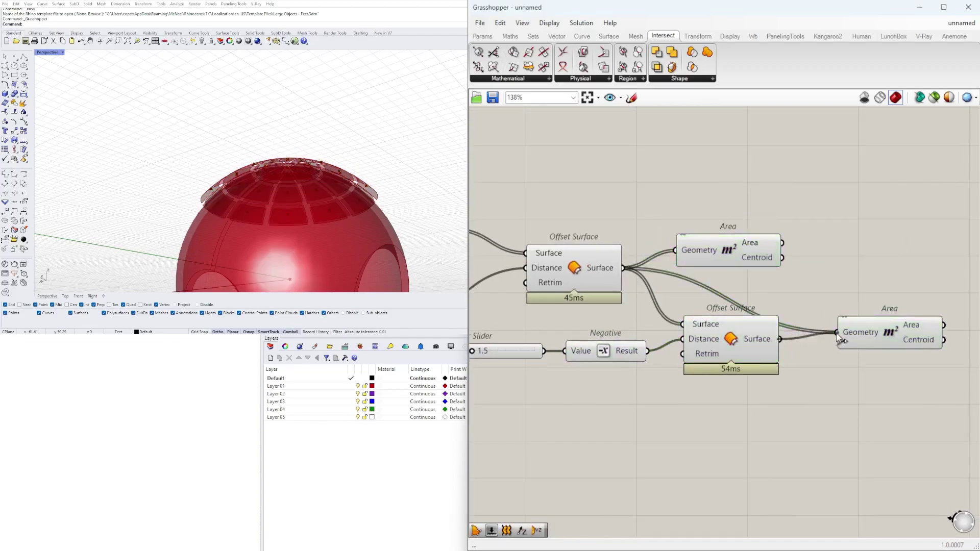
right_drag(821, 309, 711, 311)
drag(627, 264, 746, 283)
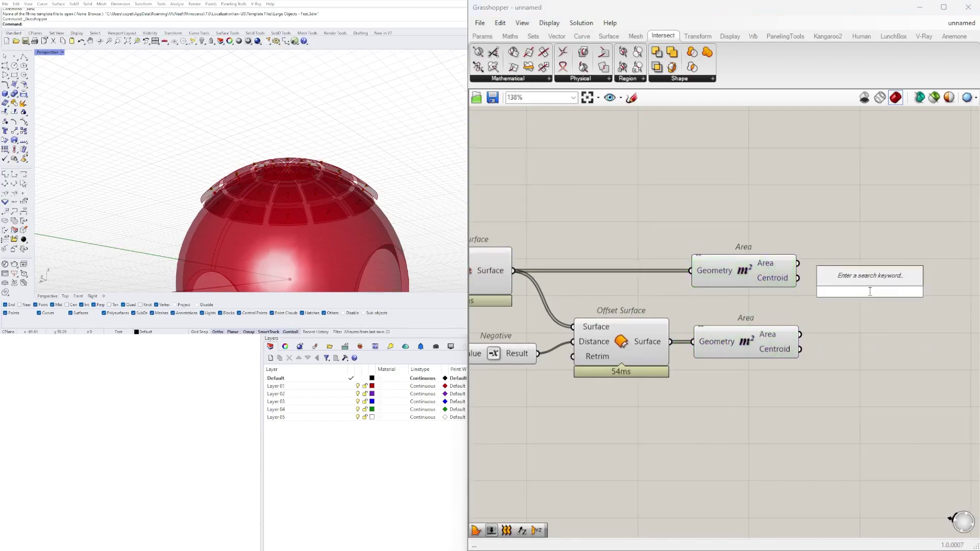
Add a Line component running from the first Area's Centroid to the second Area's Centroid, and align the three components
text(lin)
click(844, 182)
scroll(801, 273, up, 2)
click(765, 280)
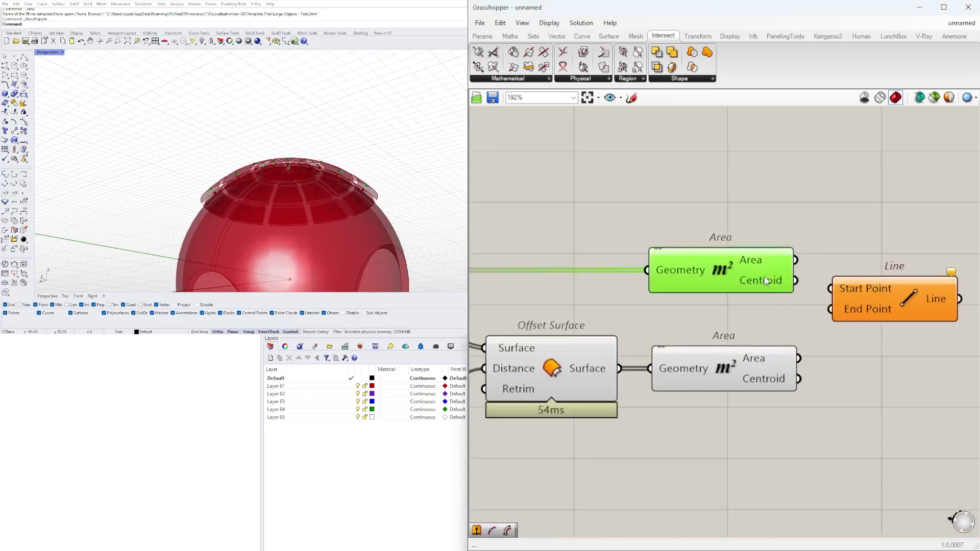
right_drag(371, 170, 439, 192)
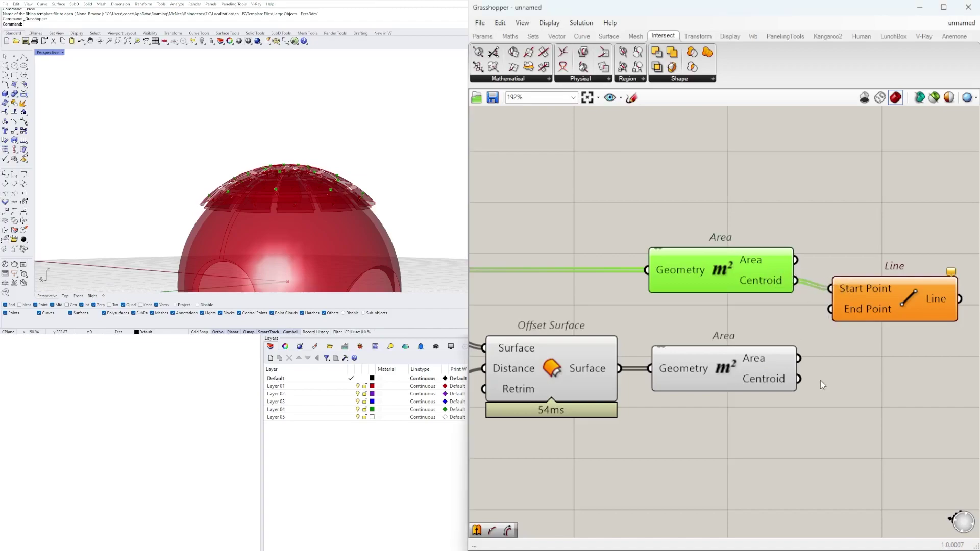
drag(815, 357, 832, 310)
drag(890, 304, 902, 332)
scroll(718, 299, down, 1)
drag(729, 284, 728, 313)
drag(889, 452, 681, 289)
drag(686, 294, 698, 250)
Add an Extrude component and connect the second Offset Surface's output to its Base input
double_click(674, 419)
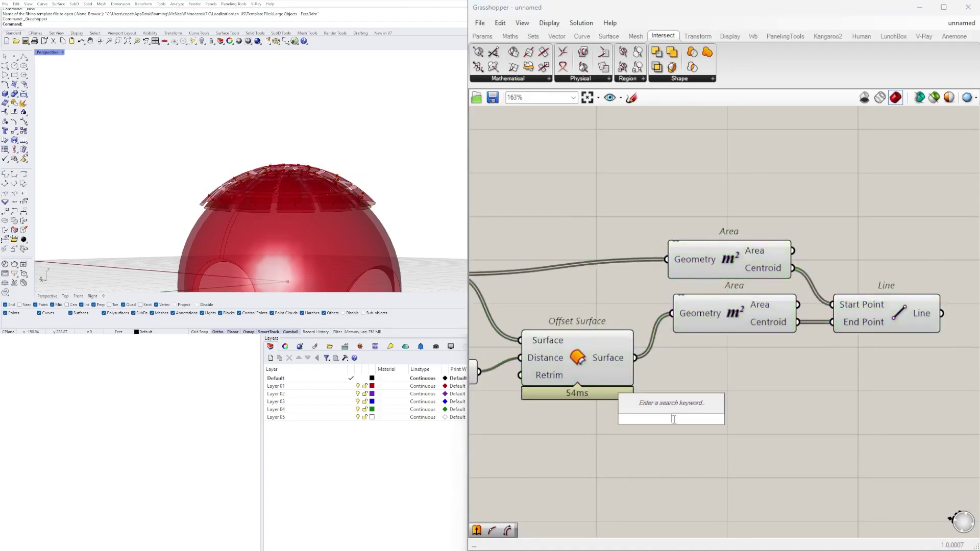
text(EX)
click(653, 391)
drag(658, 408, 791, 409)
drag(633, 358, 742, 413)
right_drag(776, 422, 597, 422)
drag(629, 424, 941, 368)
click(893, 276)
right_drag(892, 276, 646, 279)
Drive the Extrude's Direction with an Amplitude component fed by the Line and a number slider
double_click(645, 278)
text(AMP)
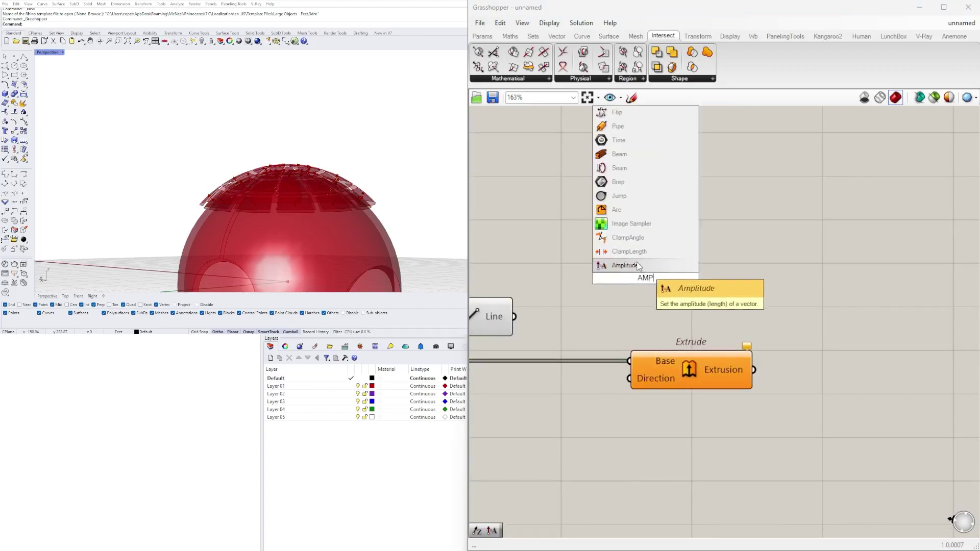
click(640, 264)
drag(514, 317, 587, 271)
drag(612, 274, 614, 321)
right_drag(477, 246, 615, 231)
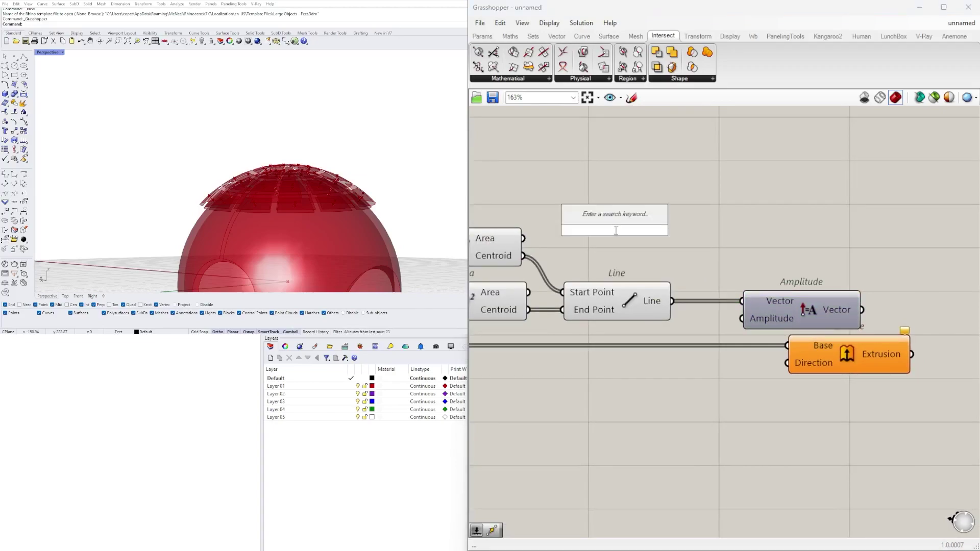
drag(579, 231, 562, 408)
drag(825, 353, 923, 366)
Hide the previews of the construction components feeding the Extrude and check the panels in the viewport
scroll(866, 359, down, 3)
drag(866, 358, 531, 240)
middle_click(538, 241)
click(571, 212)
right_drag(358, 194, 271, 204)
Set the number slider driving the extrusion's Amplitude to 4.7
right_drag(795, 275, 689, 267)
click(842, 347)
right_drag(380, 192, 315, 201)
scroll(586, 384, up, 6)
drag(630, 382, 688, 384)
right_drag(286, 169, 309, 184)
Hide the preview of the first Offset Surface component
scroll(776, 335, down, 5)
right_drag(612, 367, 836, 403)
drag(704, 445, 592, 261)
middle_click(593, 259)
click(626, 228)
right_drag(352, 188, 337, 215)
Set the first Offset Surface's distance slider to 3.7
right_drag(723, 331, 748, 332)
scroll(688, 351, up, 5)
drag(671, 348, 697, 353)
right_drag(421, 535, 370, 221)
Set the Amplitude slider of the panel extrusion to 4.9 and check the panels' thickness
scroll(800, 342, down, 8)
right_drag(877, 363, 662, 378)
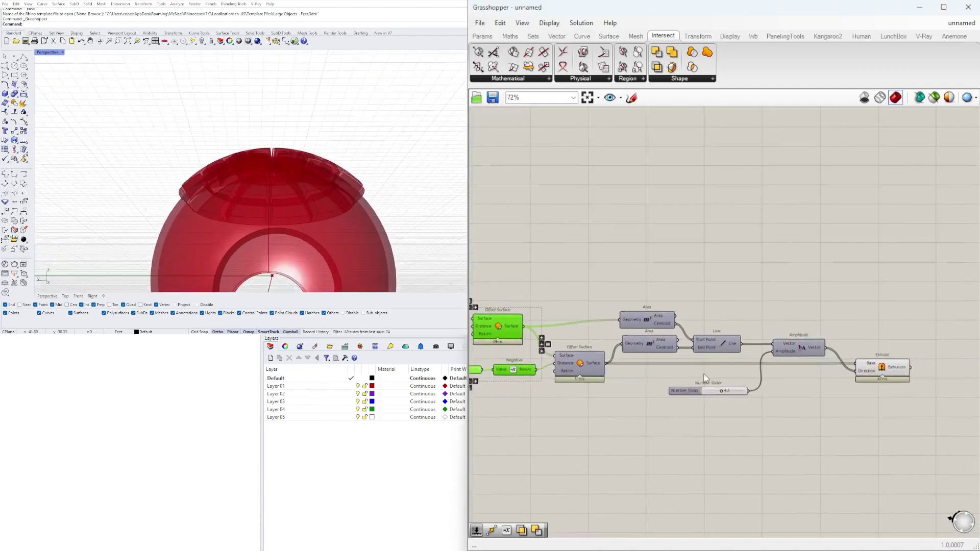
scroll(731, 393, up, 10)
drag(753, 393, 751, 393)
right_drag(321, 164, 333, 219)
Add a Solid Difference with the Solid Intersection's result as Breps A and the extruded panels as Breps B
scroll(613, 372, down, 10)
right_drag(641, 374, 711, 404)
double_click(745, 283)
text(split)
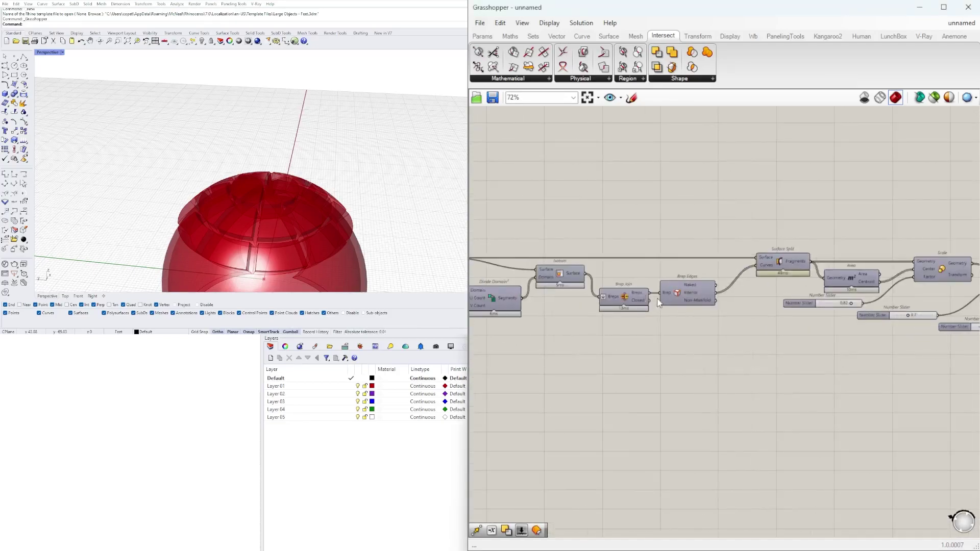
right_drag(657, 299, 785, 296)
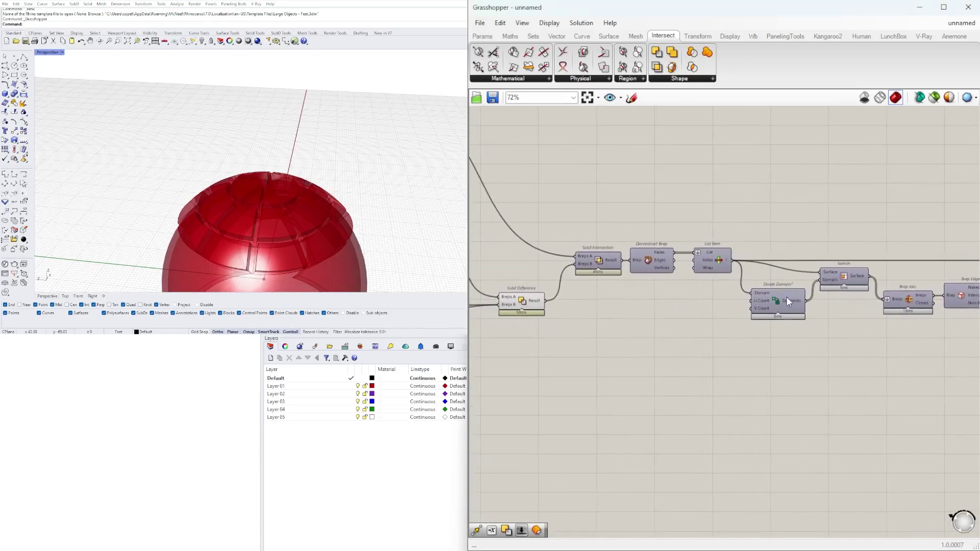
click(597, 264)
drag(622, 260, 658, 294)
scroll(669, 283, down, 5)
scroll(659, 293, up, 5)
scroll(779, 327, up, 2)
click(733, 307)
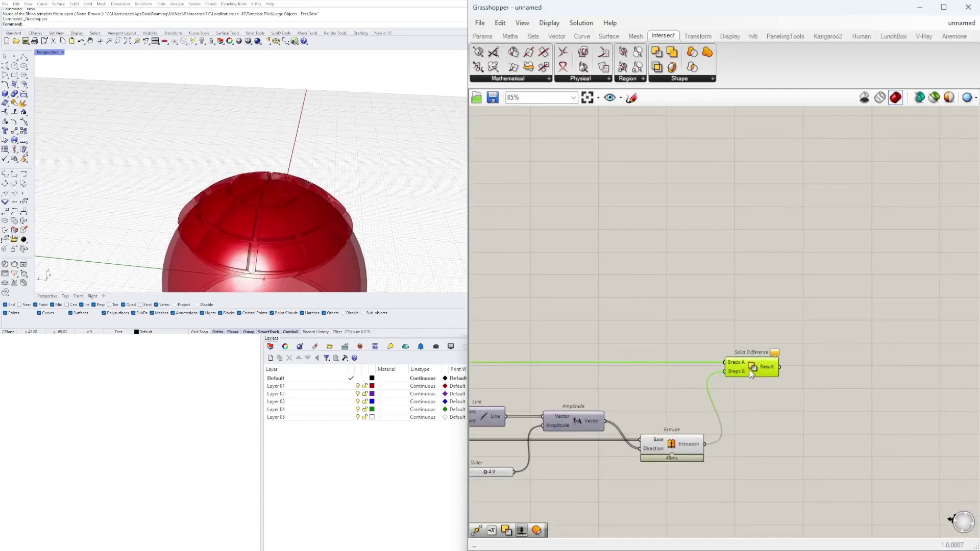
drag(753, 376, 760, 411)
Hide the preview of the Solid Intersection component and nudge it upward
scroll(539, 396, down, 3)
right_drag(649, 416, 947, 372)
scroll(804, 359, up, 6)
right_drag(804, 359, 903, 287)
scroll(834, 307, down, 6)
right_drag(477, 318, 818, 329)
scroll(818, 329, up, 3)
right_drag(485, 301, 949, 325)
scroll(868, 278, down, 1)
click(598, 281)
right_click(598, 281)
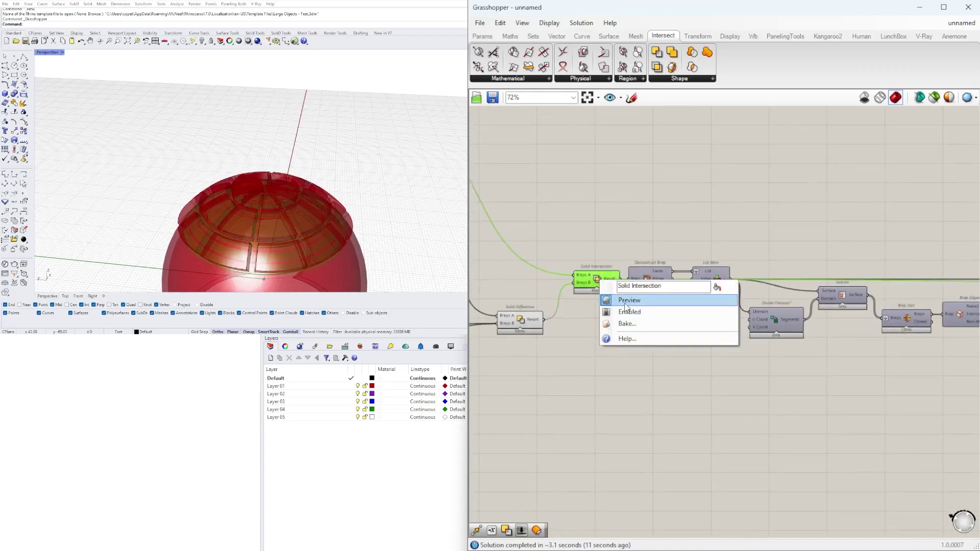
click(620, 301)
drag(610, 279, 598, 258)
click(661, 206)
Hide the preview of the Extrude component so only the cut result shows
scroll(663, 210, down, 2)
right_drag(959, 240, 602, 322)
scroll(664, 337, down, 1)
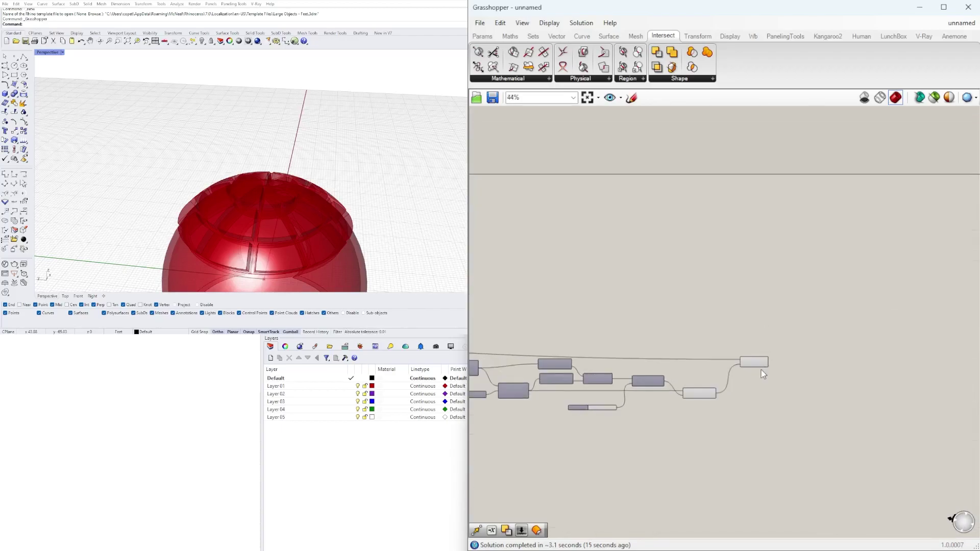
click(709, 352)
scroll(690, 391, up, 4)
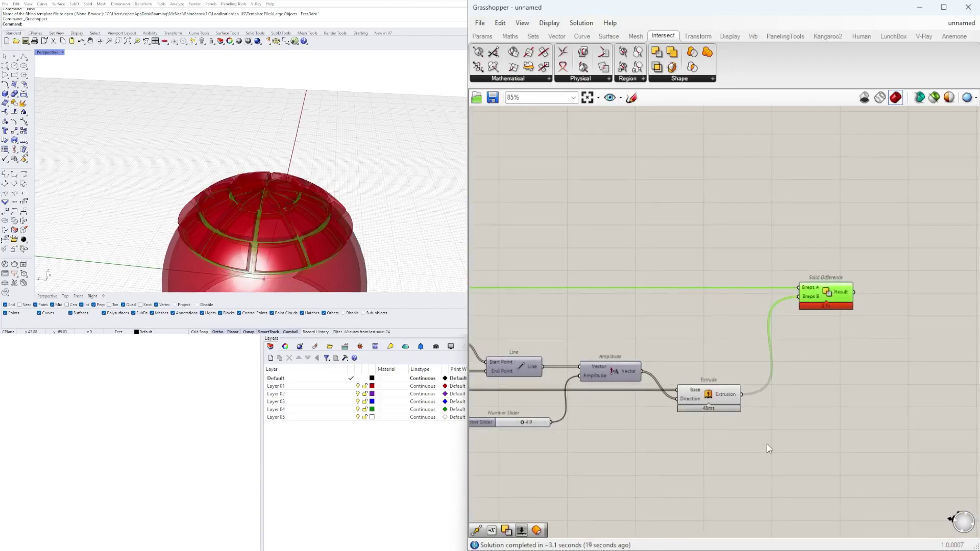
drag(772, 439, 704, 344)
scroll(704, 344, up, 1)
middle_click(702, 345)
click(683, 326)
right_drag(360, 196, 429, 209)
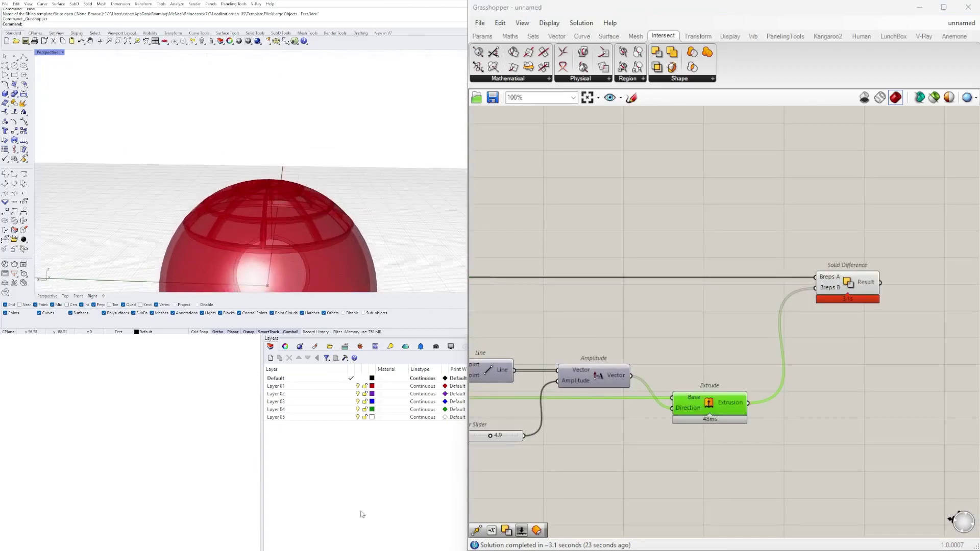
Temporarily toggle the preview of the Solid Difference that cuts the side openings to inspect the dome
scroll(561, 326, down, 1)
right_drag(503, 352, 783, 328)
scroll(765, 322, down, 4)
right_drag(893, 301, 668, 316)
click(838, 296)
right_drag(511, 312, 838, 331)
scroll(632, 358, up, 3)
right_click(632, 359)
click(651, 376)
right_drag(388, 239, 326, 271)
right_click(632, 356)
click(650, 374)
Add another Solid Difference that subtracts the Sphere from the side-opening Solid Difference's result
scroll(327, 270, down, 3)
right_drag(572, 325, 579, 371)
scroll(713, 396, down, 1)
click(713, 394)
text(dif)
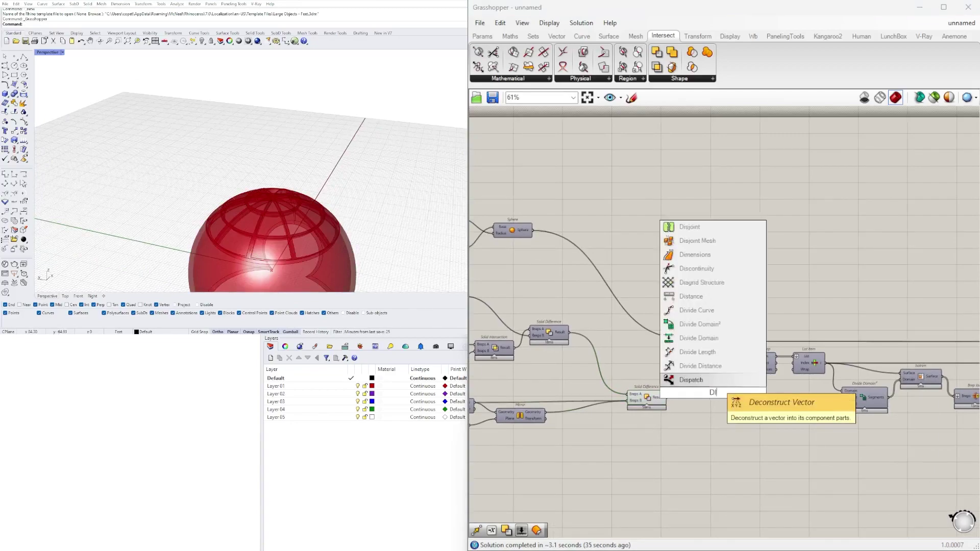
click(697, 325)
scroll(654, 387, up, 5)
click(659, 409)
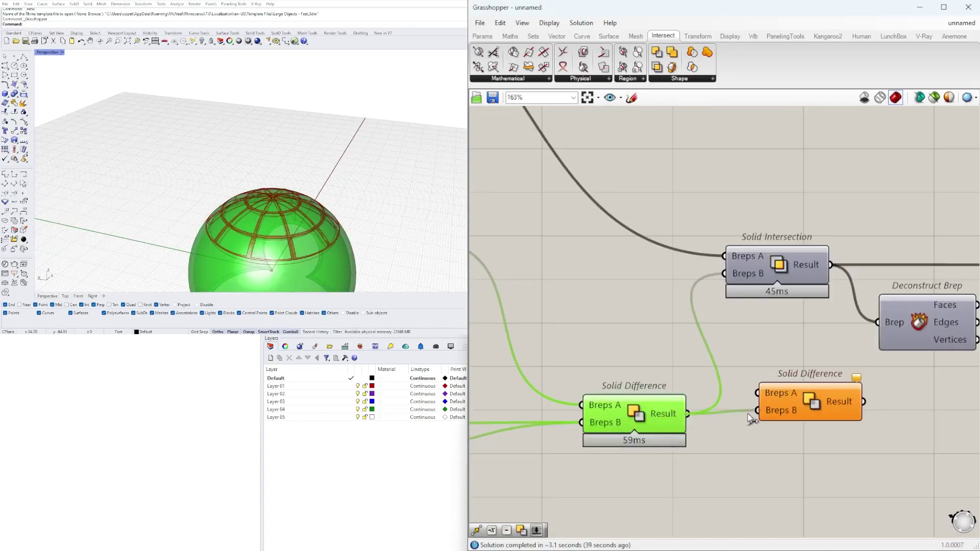
drag(796, 398, 777, 364)
scroll(915, 450, down, 4)
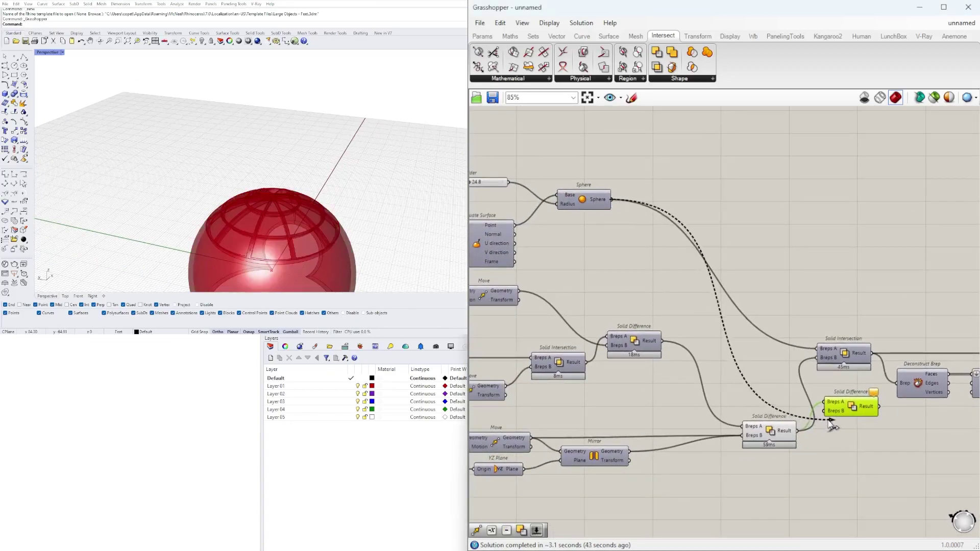
right_drag(846, 405, 804, 397)
Hide the preview of the earlier Solid Difference that cuts the side openings
click(728, 420)
right_click(728, 419)
click(746, 437)
Space out the Solid Difference components so their wires are easier to follow
drag(814, 406, 889, 428)
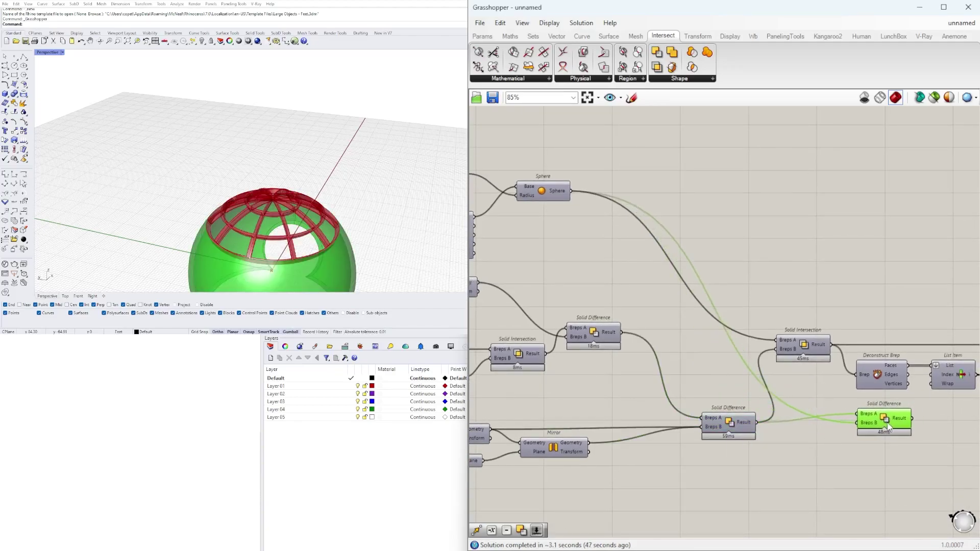
right_drag(817, 406, 689, 392)
scroll(689, 391, down, 2)
scroll(586, 404, up, 2)
right_drag(586, 404, 729, 404)
drag(771, 406, 713, 411)
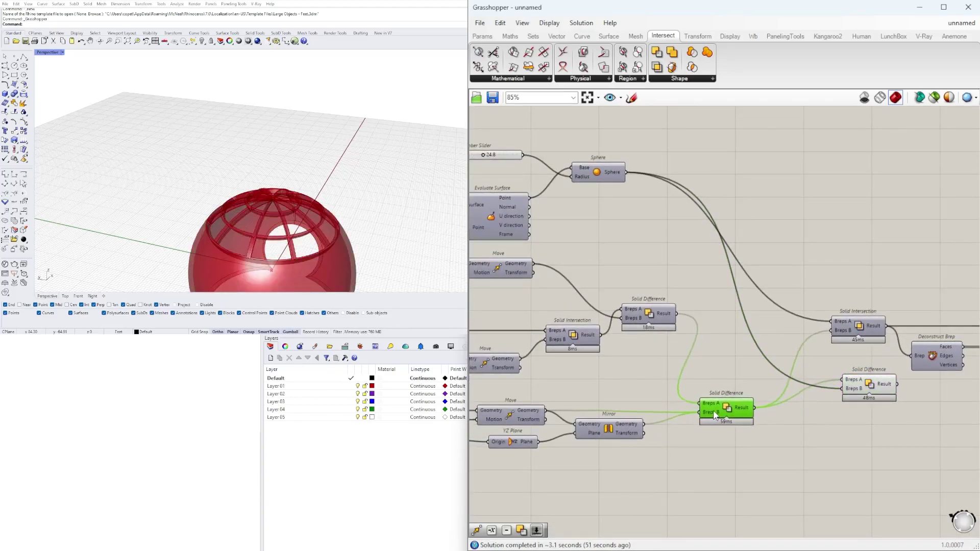
drag(634, 323, 626, 326)
drag(870, 390, 872, 392)
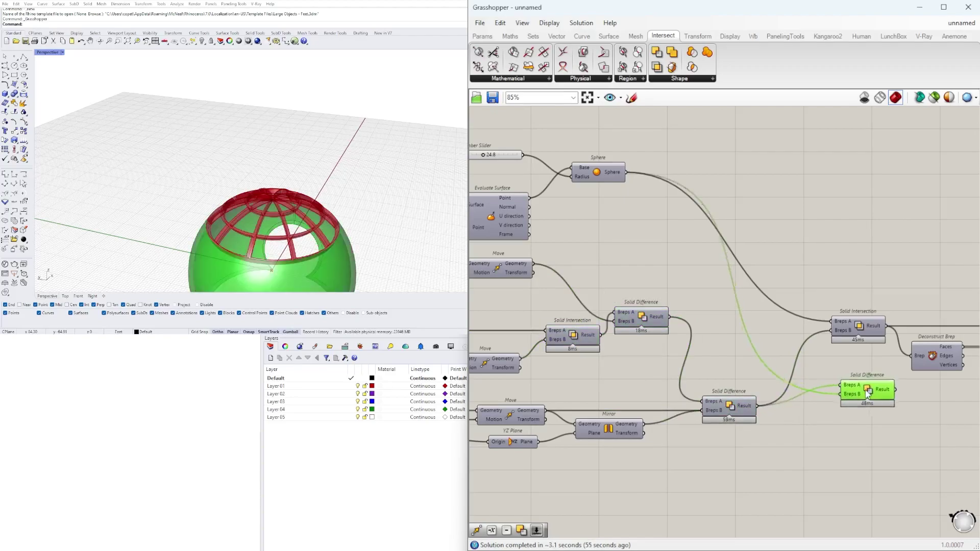
Examine the dome's gridded top opening from above and close up
right_drag(878, 385, 822, 346)
click(823, 356)
right_drag(286, 204, 336, 229)
scroll(301, 245, up, 6)
scroll(246, 205, down, 5)
scroll(791, 267, down, 4)
scroll(789, 285, up, 5)
scroll(764, 261, down, 3)
Set the slider for the cap panels' Scale factor to 0.50
right_drag(949, 347, 637, 329)
scroll(637, 369, up, 3)
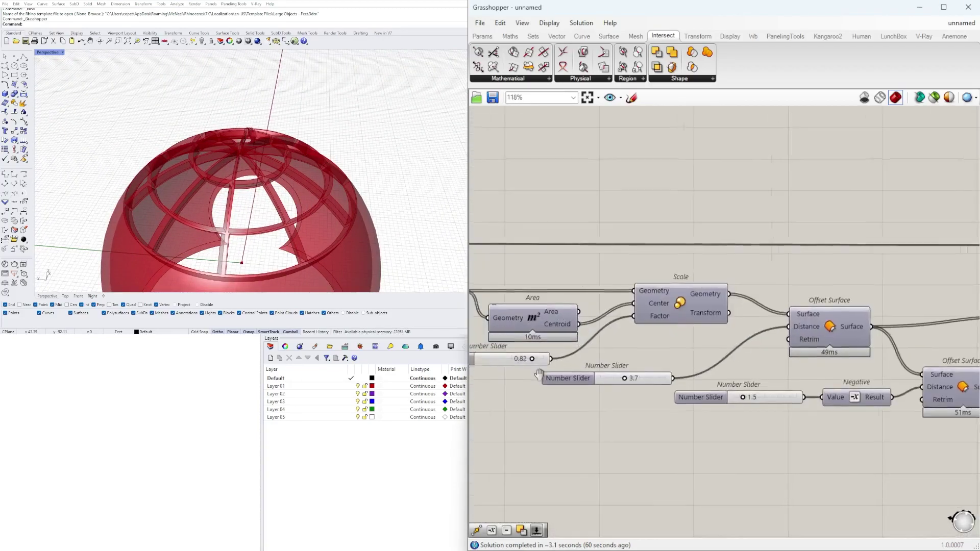
right_drag(516, 372, 606, 372)
scroll(606, 372, up, 3)
double_click(588, 351)
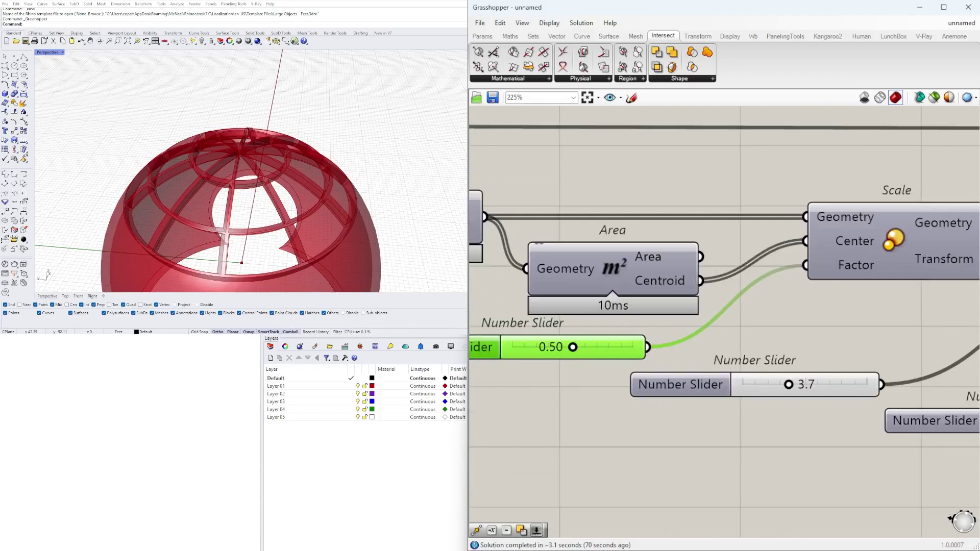
Set the slider driving the cap panels' Scale factor to 0.7
right_drag(224, 220, 378, 178)
scroll(331, 155, down, 5)
scroll(647, 245, down, 3)
scroll(604, 299, up, 3)
double_click(563, 315)
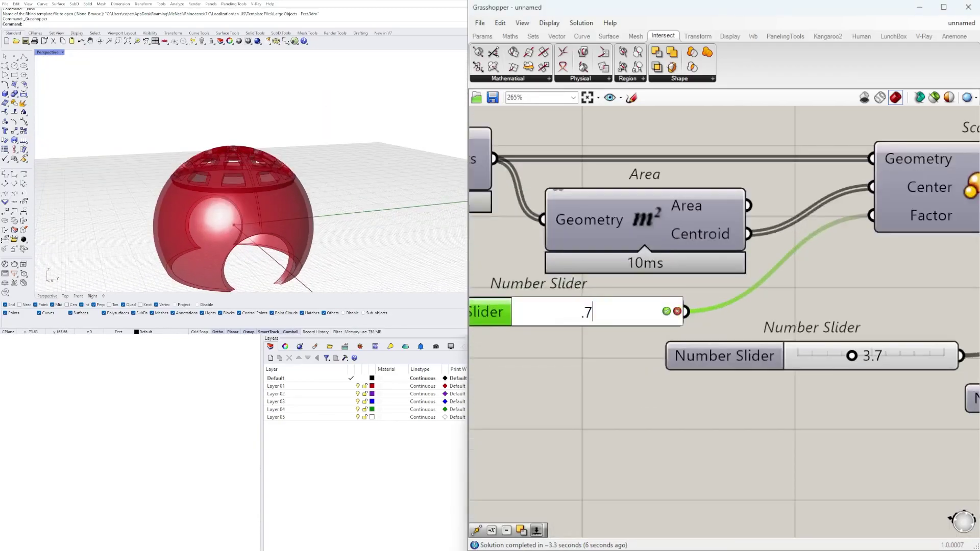
key(Return)
right_drag(255, 174, 276, 168)
Set the OPENING SIZE slider, which drives the radius of the side-opening sphere, to 20
scroll(245, 220, down, 3)
scroll(845, 306, down, 7)
right_drag(532, 320, 709, 334)
right_drag(529, 331, 703, 355)
right_drag(568, 346, 938, 358)
right_drag(480, 380, 612, 370)
scroll(611, 371, up, 8)
right_drag(487, 259, 609, 314)
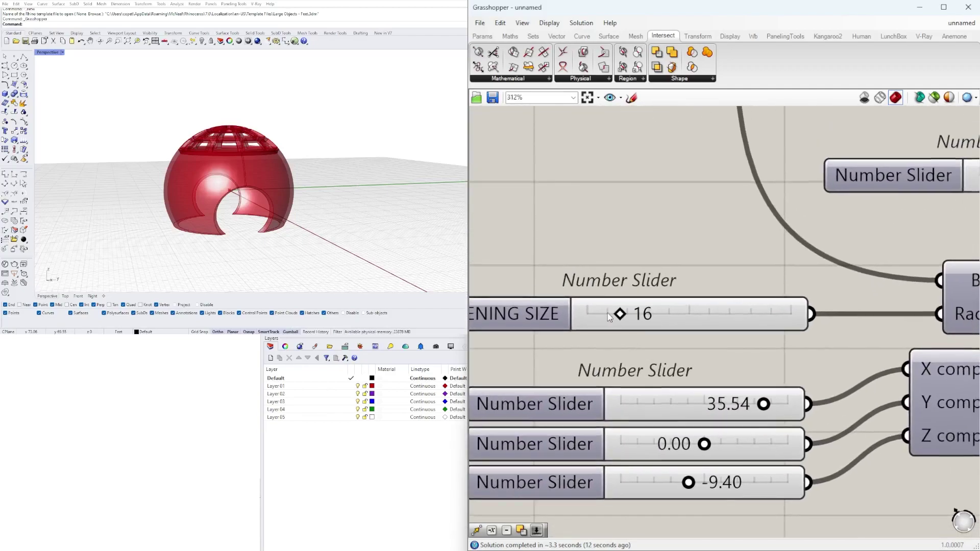
scroll(608, 312, up, 3)
drag(645, 317, 653, 317)
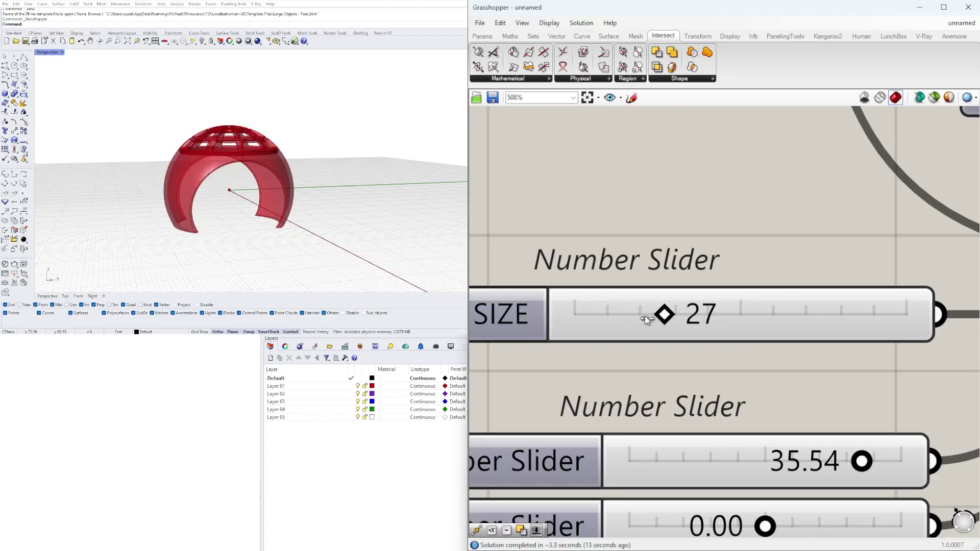
double_click(702, 317)
text(20)
key(Return)
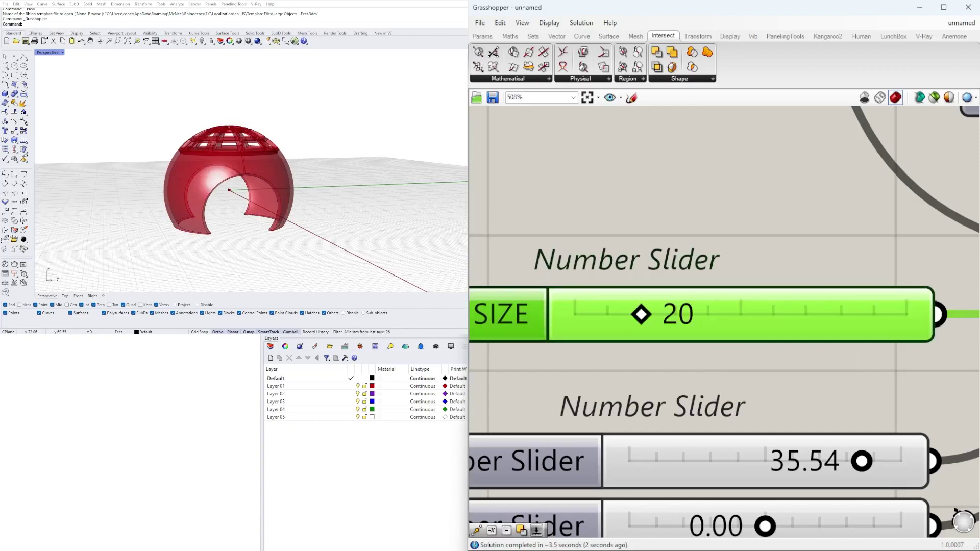
Set the WALL slider feeding the Subtraction component to 3.00
scroll(709, 295, down, 6)
scroll(656, 275, up, 4)
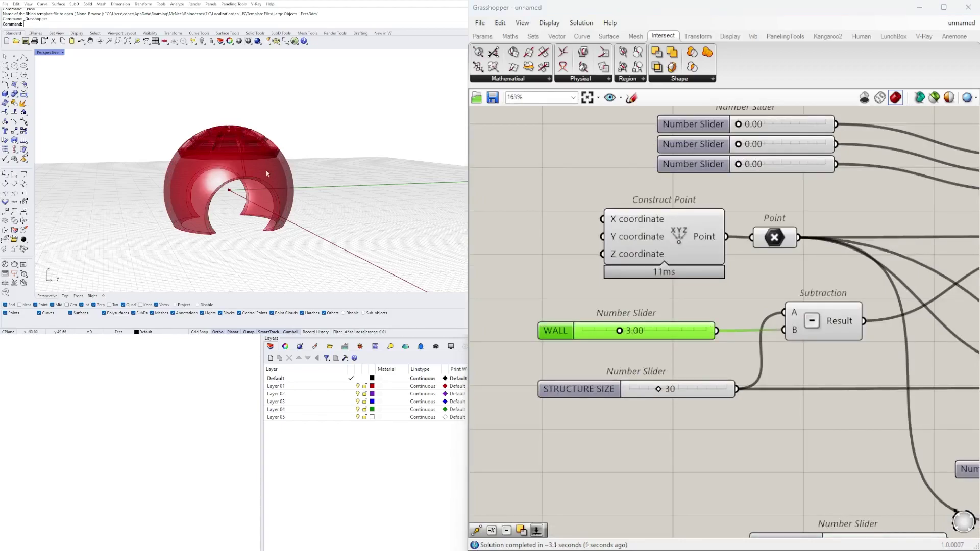
scroll(269, 174, up, 5)
scroll(268, 173, down, 2)
scroll(687, 319, down, 4)
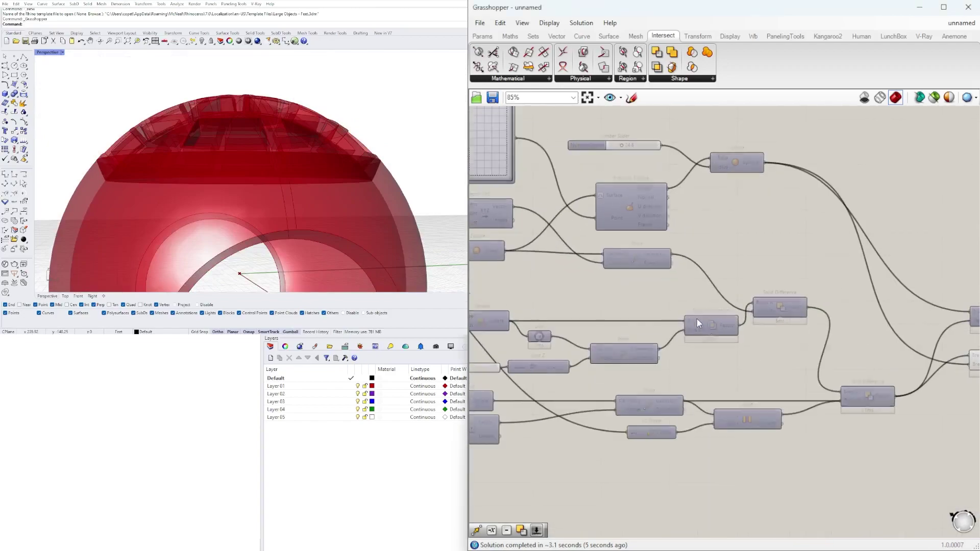
Examine the lower dome shell and the gridded cap by highlighting each one's Solid Difference component
right_drag(950, 325, 695, 335)
scroll(695, 334, up, 1)
click(693, 374)
scroll(306, 194, down, 3)
right_drag(306, 184, 275, 220)
scroll(899, 343, down, 2)
right_drag(491, 344, 536, 329)
scroll(661, 310, up, 3)
scroll(664, 312, down, 1)
right_drag(959, 352, 484, 329)
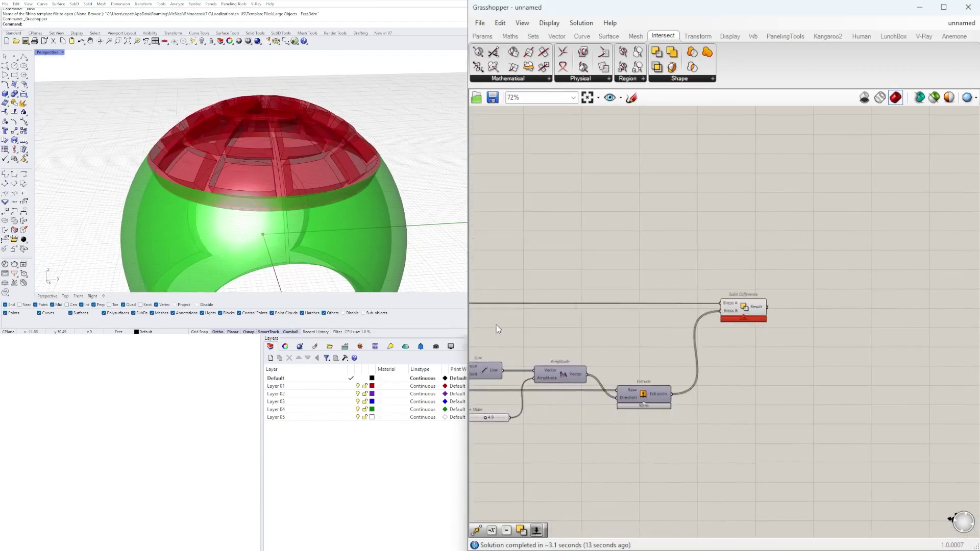
click(763, 314)
right_drag(326, 197, 304, 206)
scroll(547, 403, down, 1)
Set the Amplitude slider for the cap panels' extrusion direction to 10.0
right_drag(548, 403, 760, 400)
scroll(714, 415, up, 3)
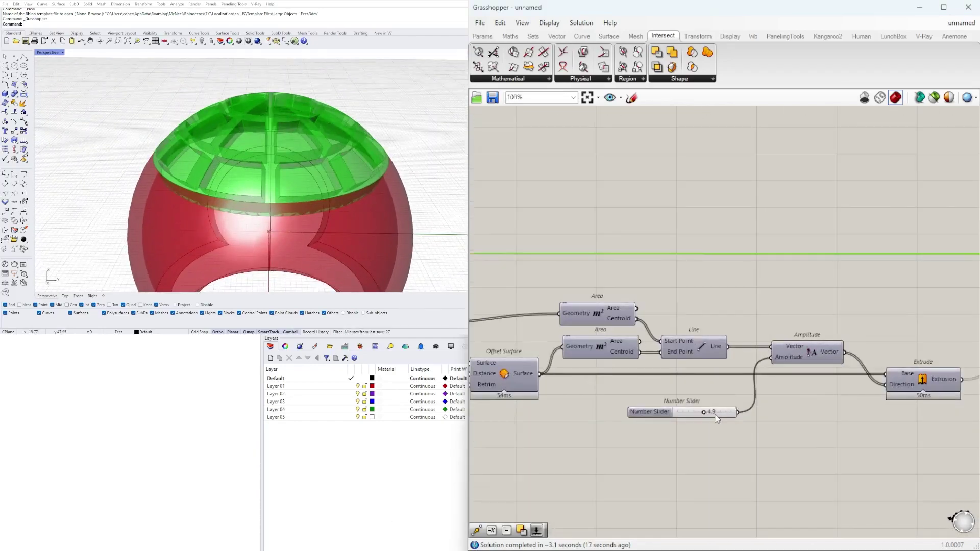
scroll(716, 419, up, 3)
click(727, 416)
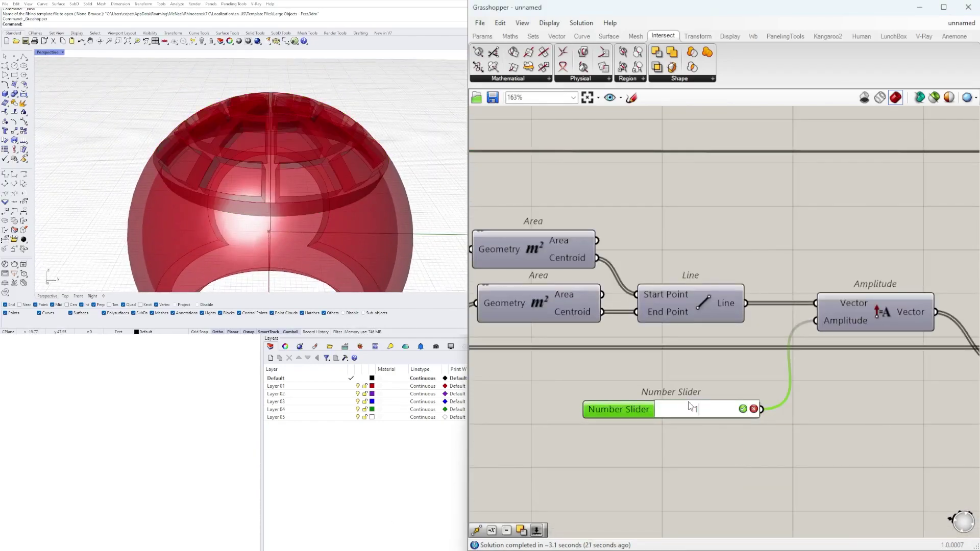
key(Return)
right_drag(317, 186, 339, 186)
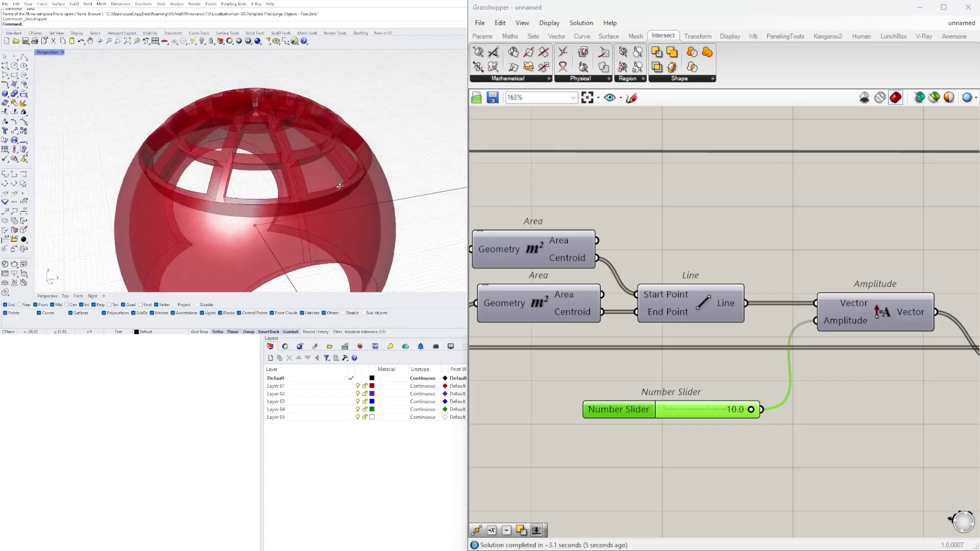
Check the extruded cap panels and set their Amplitude slider to 3.0
scroll(734, 379, down, 2)
right_drag(735, 380, 587, 382)
click(823, 375)
right_drag(347, 219, 297, 179)
double_click(566, 403)
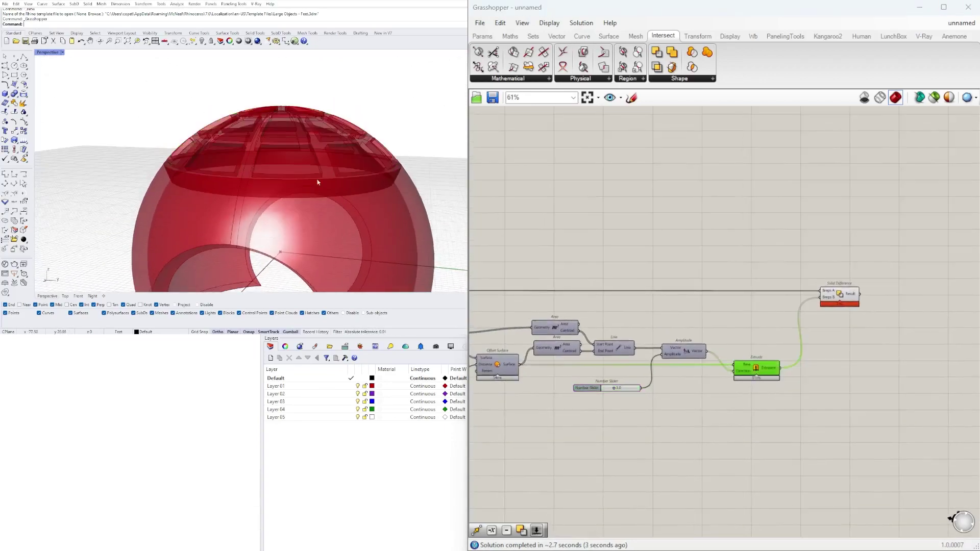
mouse_move(321, 186)
right_down()
mouse_move(180, 161)
mouse_move(306, 168)
mouse_move(387, 159)
mouse_move(172, 196)
mouse_move(163, 173)
mouse_move(156, 194)
mouse_move(149, 164)
mouse_move(204, 153)
mouse_move(232, 167)
mouse_move(273, 223)
mouse_move(306, 220)
mouse_move(369, 186)
mouse_move(277, 204)
mouse_move(311, 188)
right_up()
scroll(267, 222, down, 5)
Set the radius slider of the sphere that cuts the dome's top opening to 30.2
scroll(270, 225, up, 7)
scroll(484, 363, up, 1)
right_drag(484, 363, 872, 357)
right_drag(475, 358, 712, 357)
right_drag(872, 357, 490, 355)
right_drag(637, 353, 529, 349)
click(706, 307)
right_drag(581, 312, 909, 326)
mouse_move(602, 336)
right_down()
mouse_move(878, 337)
mouse_move(849, 328)
mouse_move(900, 327)
right_up()
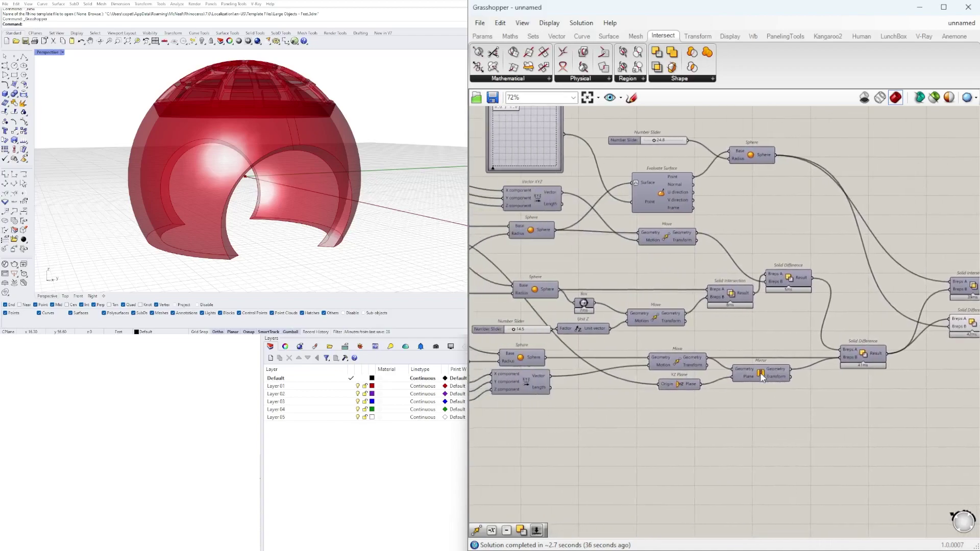
right_drag(589, 257, 616, 325)
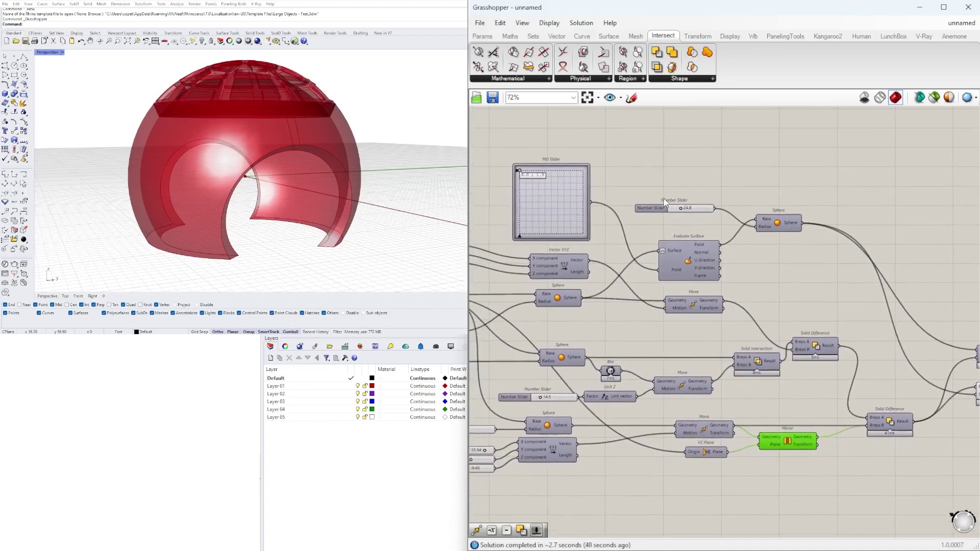
scroll(671, 203, up, 8)
drag(704, 225, 723, 226)
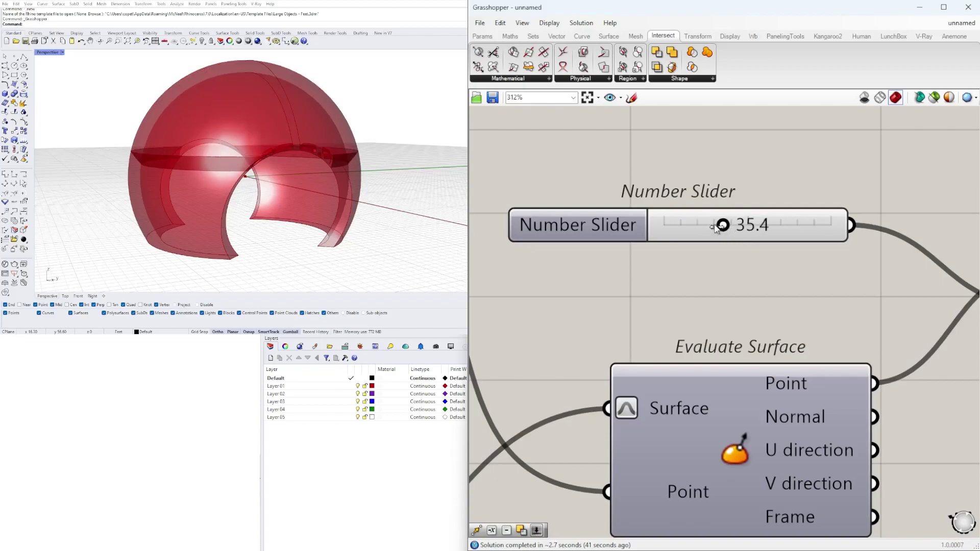
double_click(756, 225)
click(751, 149)
right_drag(350, 100, 339, 117)
Add a number slider ranging from 1 to 20 beside the cap's Divide Domain² component
scroll(702, 225, down, 8)
right_drag(817, 274, 927, 271)
scroll(944, 306, up, 2)
right_drag(946, 309, 582, 286)
right_drag(837, 294, 632, 263)
scroll(640, 408, up, 3)
double_click(628, 415)
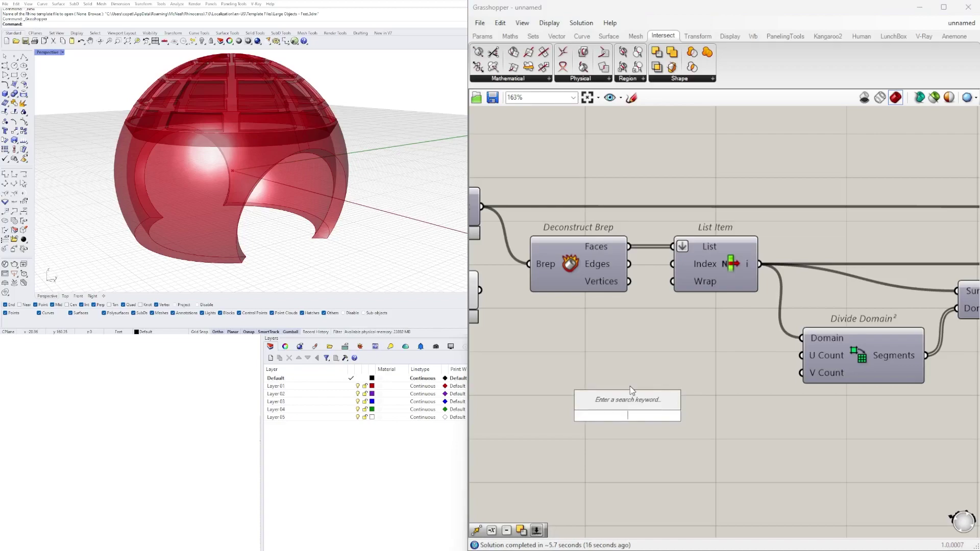
double_click(664, 369)
text(1)
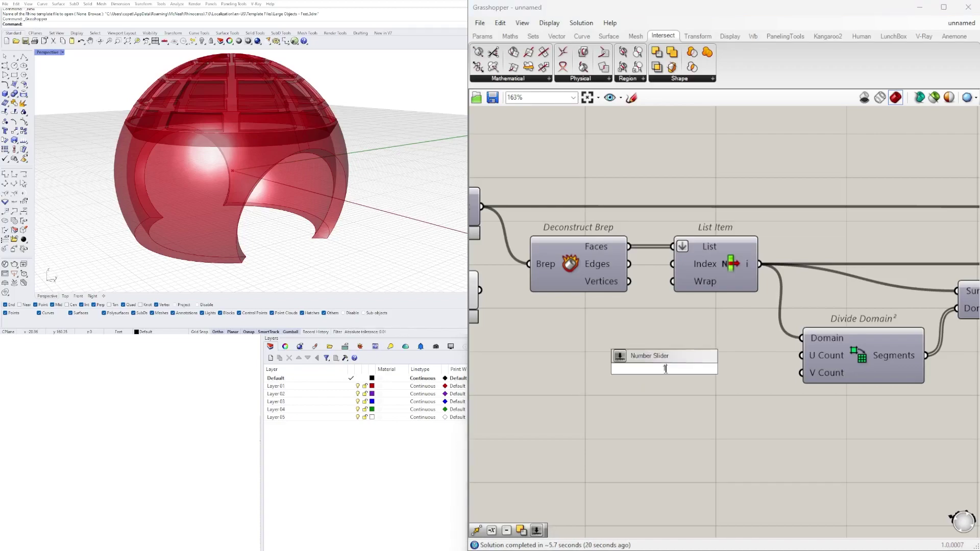
text(<20)
key(Return)
Duplicate the new slider and connect the two sliders to the U Count and V Count of Divide Domain²
alt+drag(624, 368, 625, 392)
drag(754, 369, 802, 356)
scroll(724, 363, up, 3)
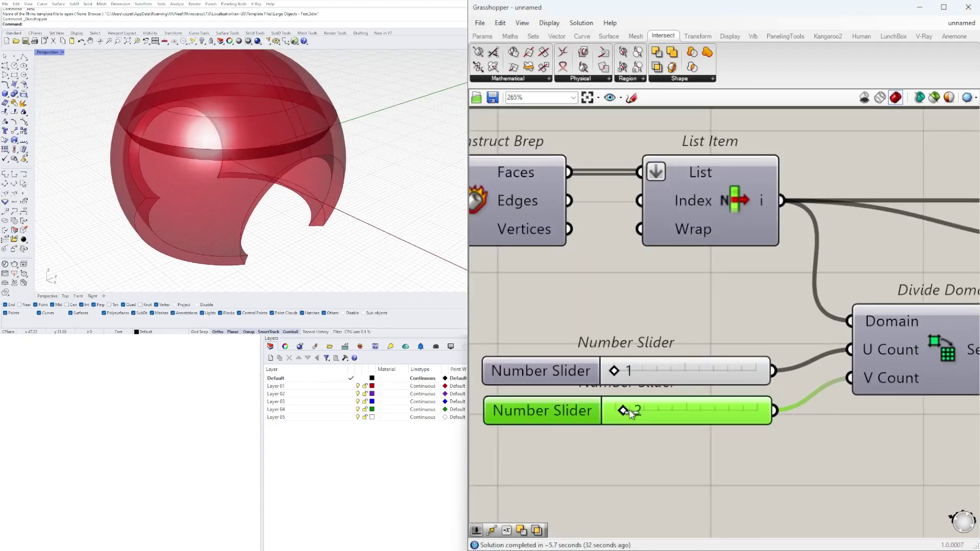
Set the Divide Domain² U Count slider to 12 and the V Count slider to 15
drag(646, 414, 690, 413)
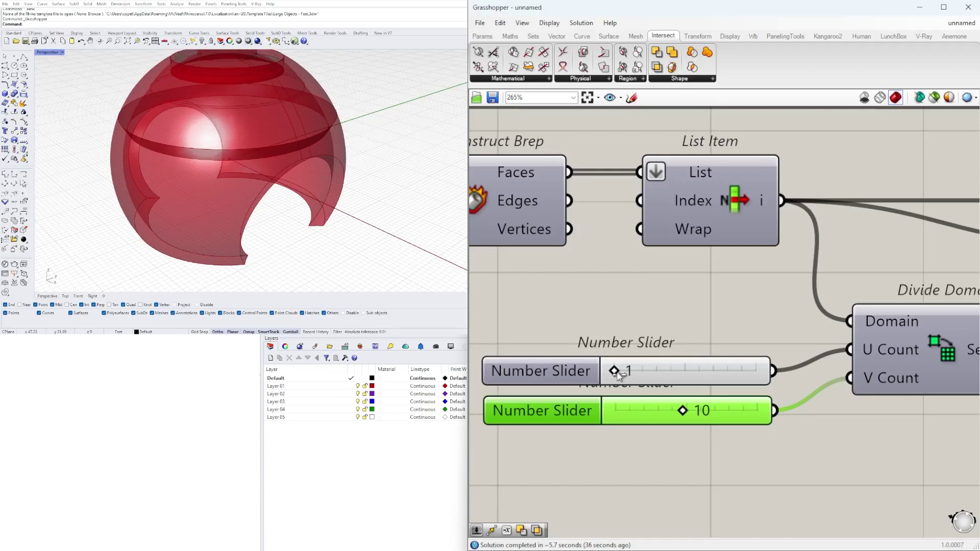
drag(640, 377, 672, 371)
double_click(672, 372)
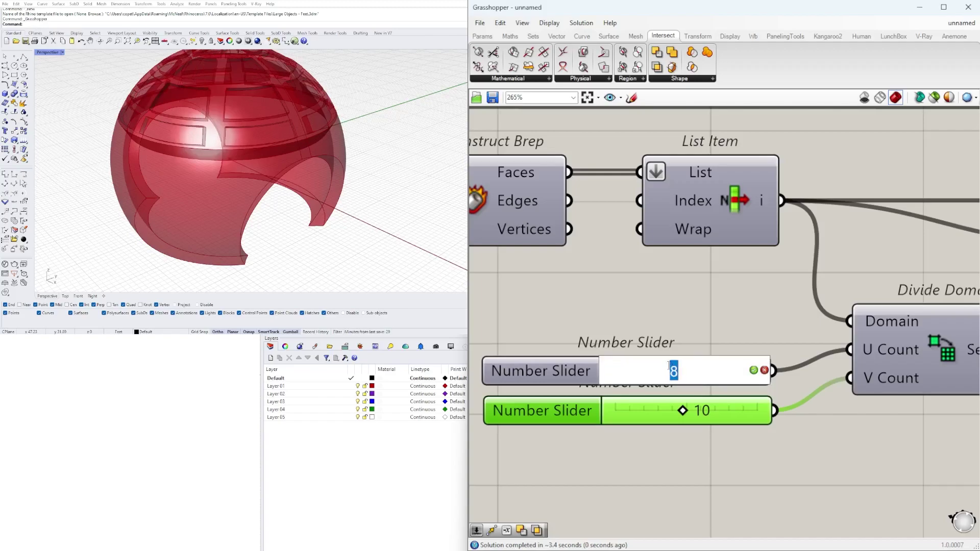
text(12)
key(Return)
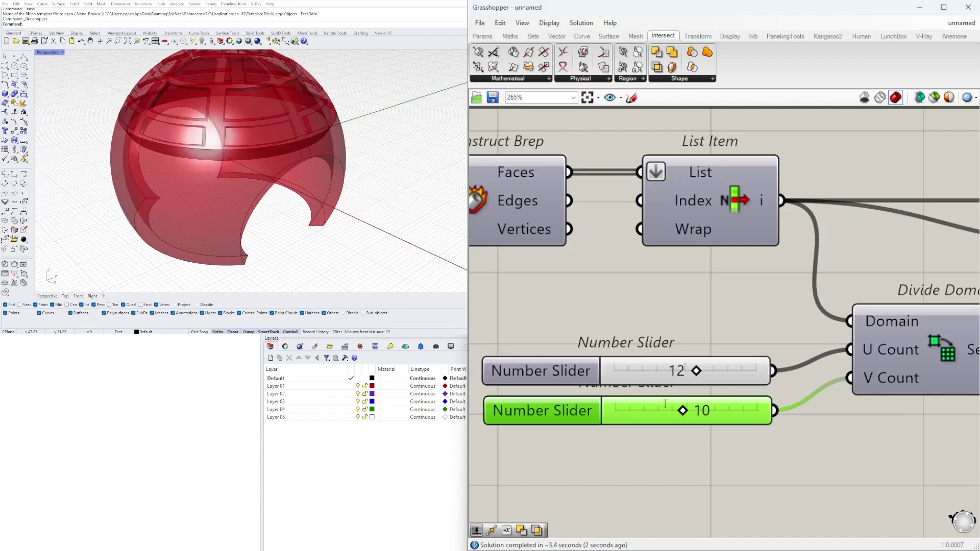
double_click(698, 412)
text(15)
key(Return)
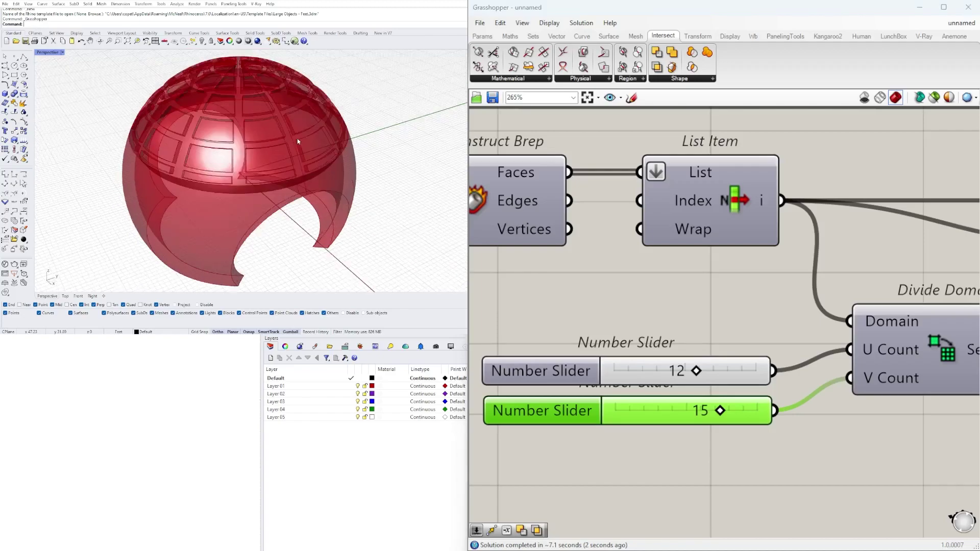
right_drag(300, 142, 332, 133)
Set the panel extrusion's Amplitude slider to 10 so the cuts pass through the more finely divided cap
scroll(589, 230, down, 5)
right_drag(967, 317, 480, 319)
scroll(879, 320, down, 1)
right_drag(888, 327, 566, 310)
scroll(836, 322, up, 5)
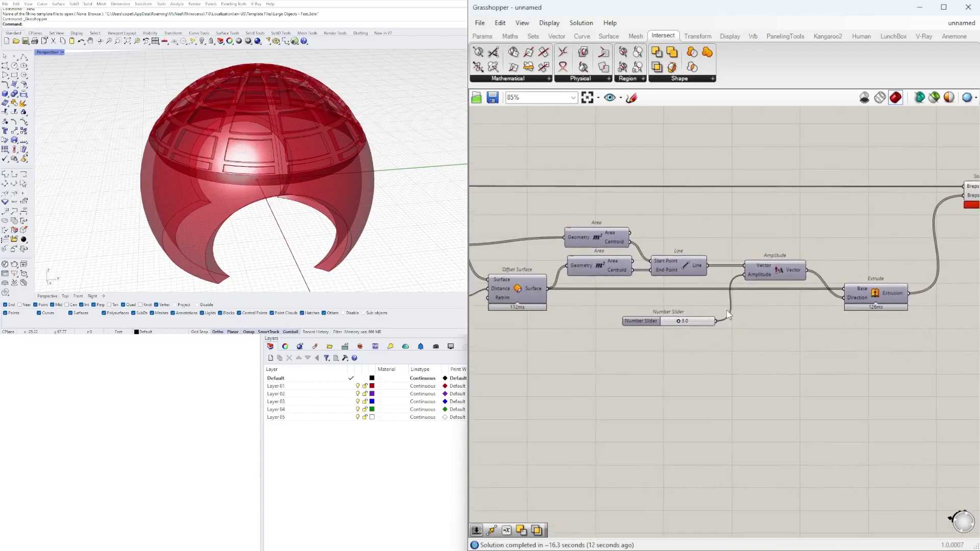
double_click(793, 328)
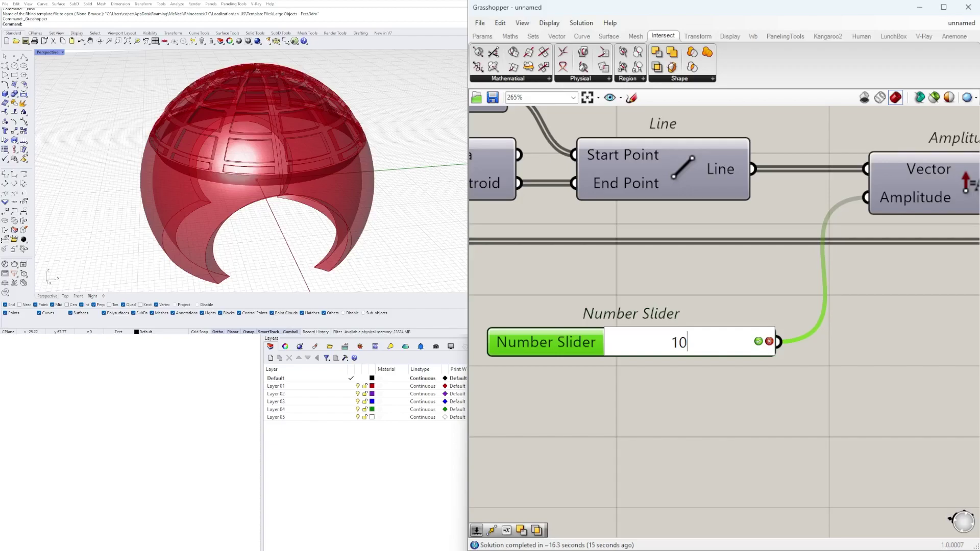
key(Return)
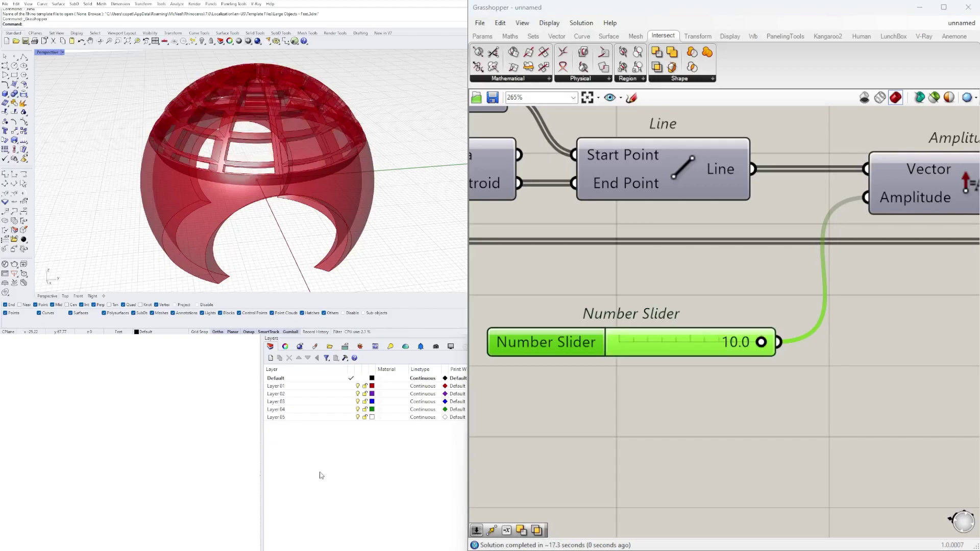
right_drag(311, 181, 397, 232)
Briefly preview the moved box and the Solid Intersection in the viewport, hiding each preview again
scroll(688, 316, down, 8)
right_drag(566, 357, 949, 352)
right_drag(582, 331, 480, 397)
scroll(638, 339, up, 4)
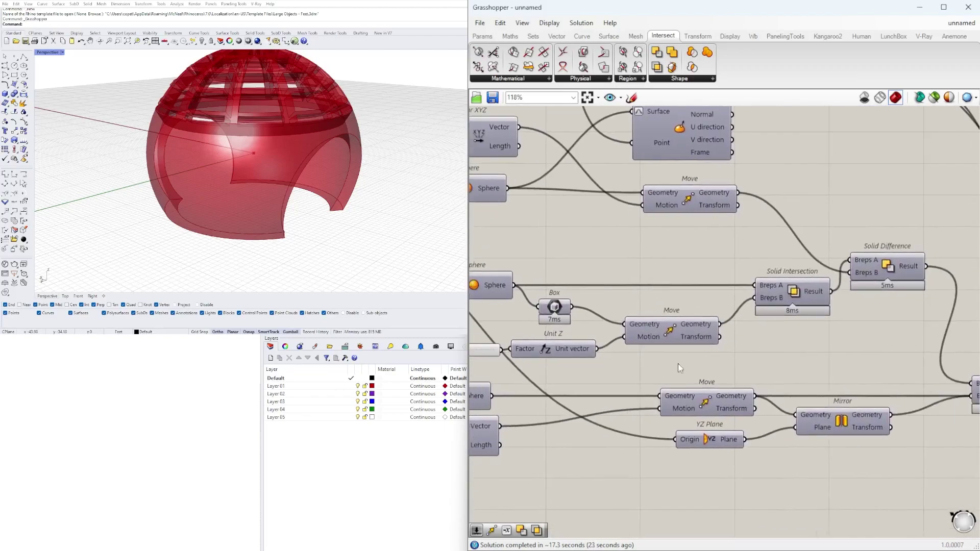
right_drag(769, 326, 861, 323)
click(771, 324)
right_click(770, 324)
click(774, 344)
drag(765, 333, 765, 329)
right_click(765, 330)
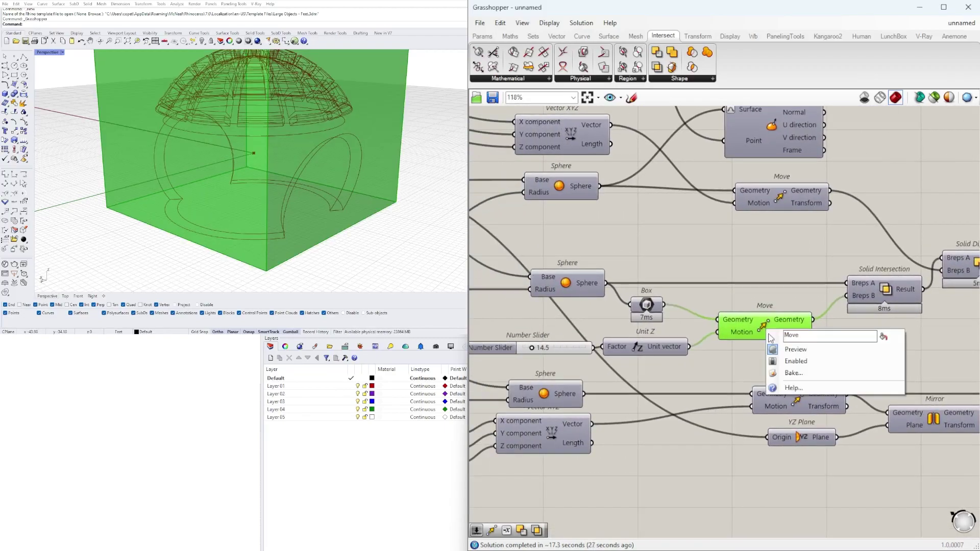
click(778, 349)
right_drag(870, 317, 746, 325)
right_click(762, 303)
click(770, 324)
right_click(766, 300)
click(780, 321)
Name the number slider feeding the Unit Z vector of the box's Move component FORM 1
right_drag(633, 337, 894, 352)
scroll(633, 370, down, 8)
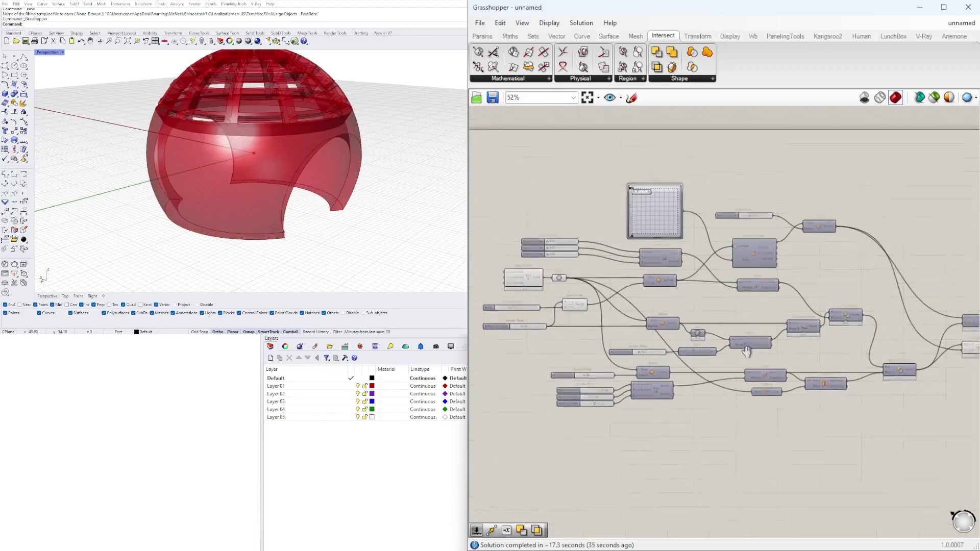
right_drag(611, 348, 634, 349)
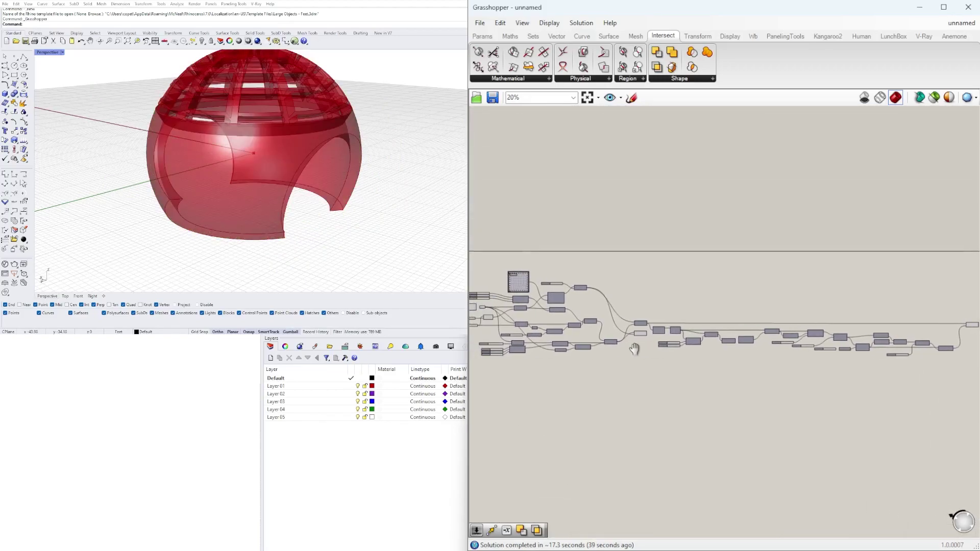
scroll(706, 359, down, 3)
right_drag(717, 359, 711, 316)
scroll(718, 327, up, 3)
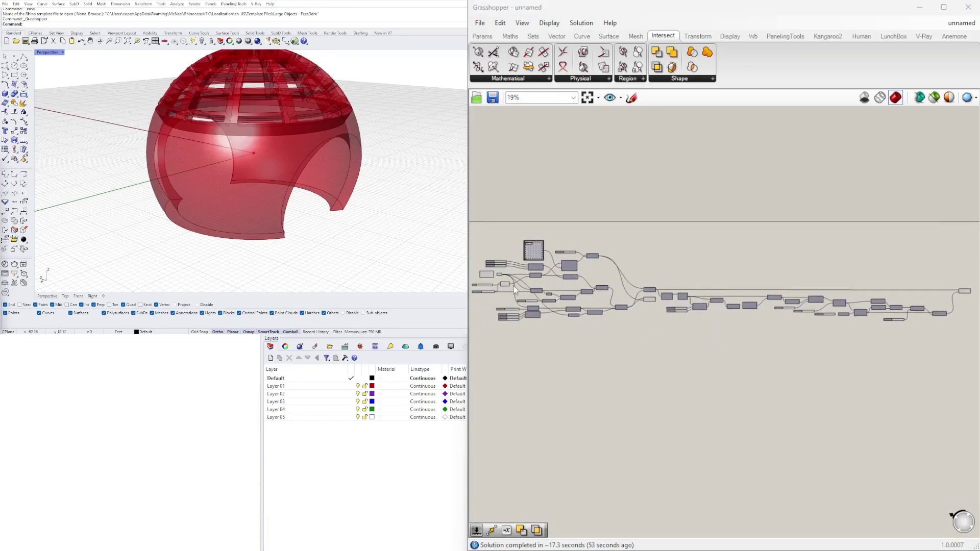
scroll(518, 288, up, 8)
right_click(704, 308)
text(FORM 1)
right_drag(542, 335, 539, 319)
click(770, 410)
right_click(921, 343)
right_drag(770, 411, 801, 375)
click(949, 363)
Name the X component slider of the side opening's position vector OPENING LOCATION X
right_click(588, 369)
text(OPENING LOCAIO)
key(BackSpace)
key(BackSpace)
text(TION)
drag(656, 443, 576, 368)
drag(582, 372, 556, 372)
right_click(591, 364)
click(652, 371)
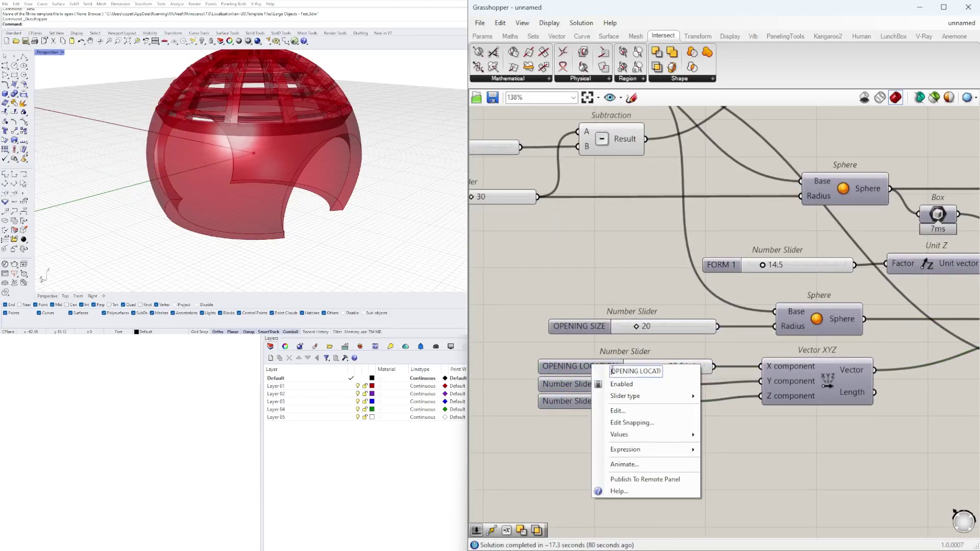
Name the side opening's Y and Z component sliders OPENING LOCATION Y and OPENING LOCATION Z
right_click(572, 387)
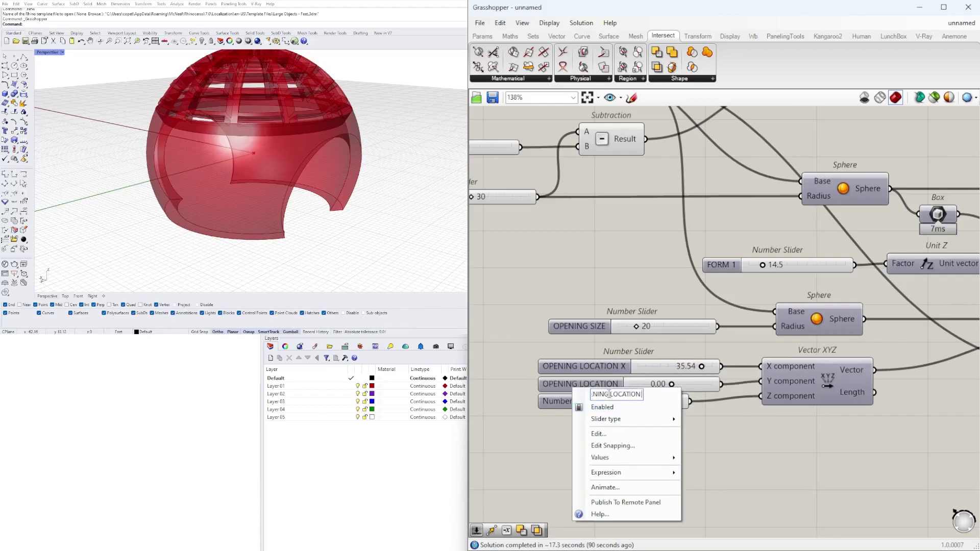
text(Y)
key(Return)
right_click(570, 400)
text(Z)
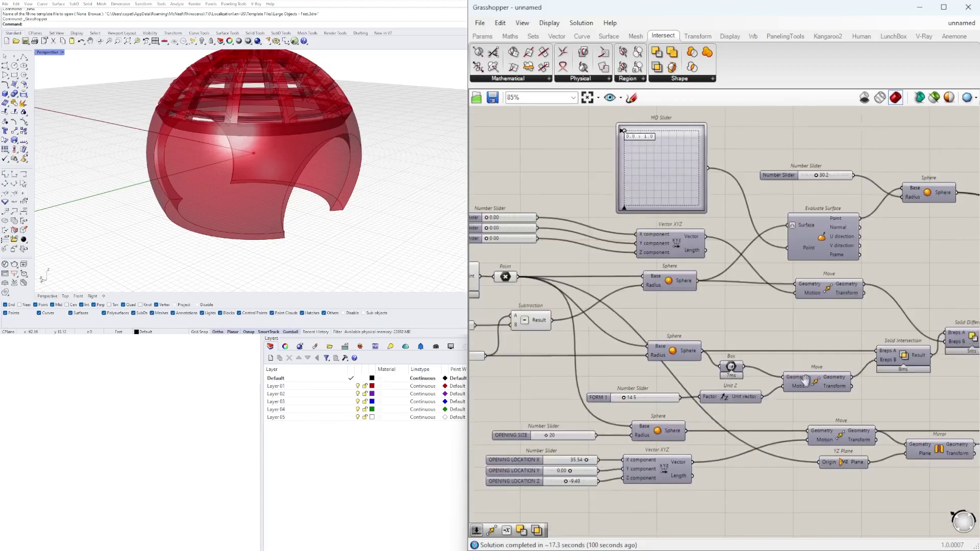
Name the radius slider of the top-opening sphere TOP OPENING
click(619, 255)
right_click(617, 255)
text(TOP OPENING)
key(Return)
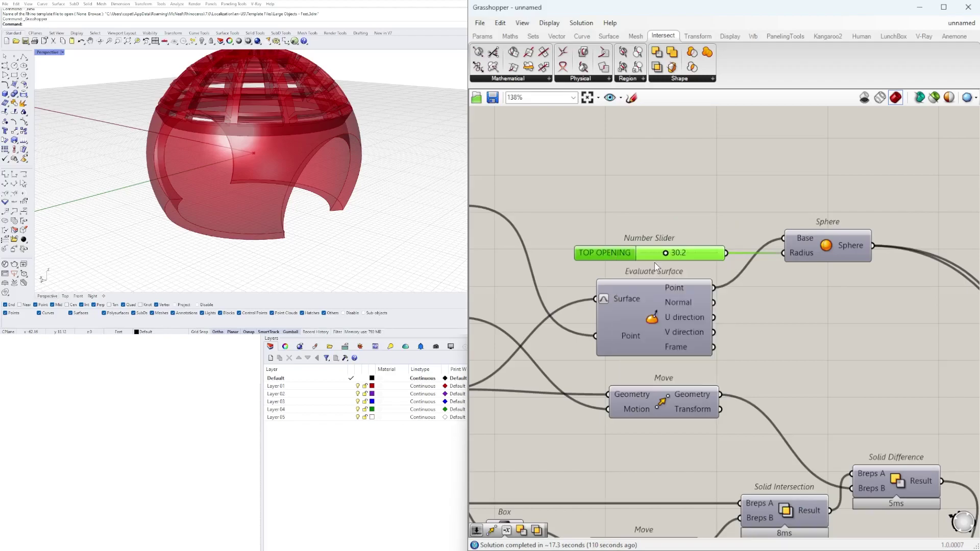
Rename the radius slider of the top-opening sphere TOP OPENING SIZE
scroll(665, 228, down, 5)
right_drag(806, 291, 835, 278)
scroll(699, 229, up, 3)
right_click(676, 207)
text(SIE)
key(Return)
right_click(670, 208)
key(Return)
Name the sliders feeding the U and V counts of the panel surface division UDIV and VDIV
scroll(898, 271, down, 3)
right_drag(934, 281, 571, 244)
scroll(754, 352, up, 4)
right_click(751, 348)
key(Return)
right_click(751, 349)
text(UDIV)
key(Return)
right_click(751, 367)
text(VDIV)
key(Return)
scroll(601, 395, down, 5)
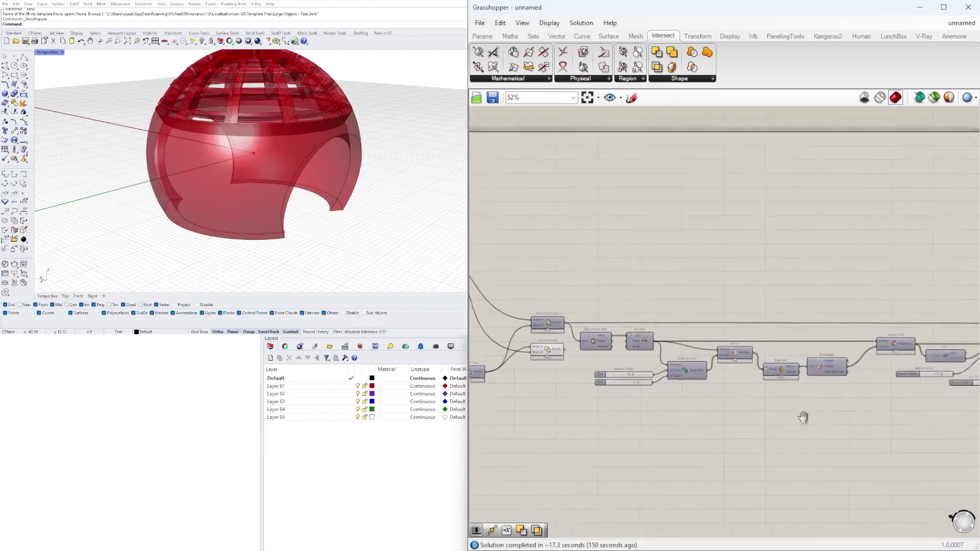
Name the number slider feeding the Factor of the panels' Scale component FRAME SIZE
right_drag(920, 426, 574, 433)
scroll(633, 382, up, 6)
click(627, 386)
right_click(633, 377)
text(FRAME SIZE)
key(Return)
scroll(862, 437, down, 2)
Examine what the first Offset Surface produces by toggling its preview and checking the slider feeding its distance
right_drag(863, 437, 651, 431)
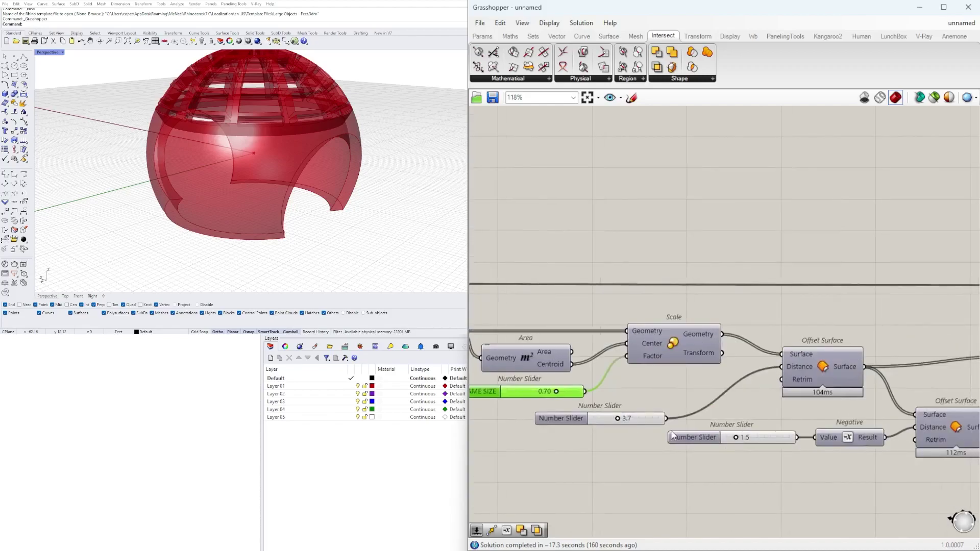
right_drag(667, 394, 642, 392)
right_click(623, 388)
right_click(800, 358)
click(802, 378)
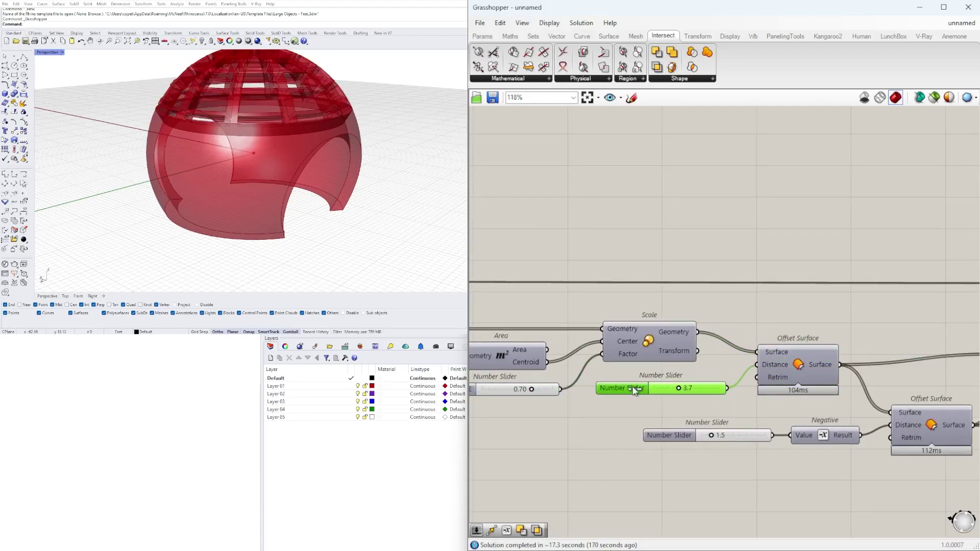
key(Left)
right_click(633, 387)
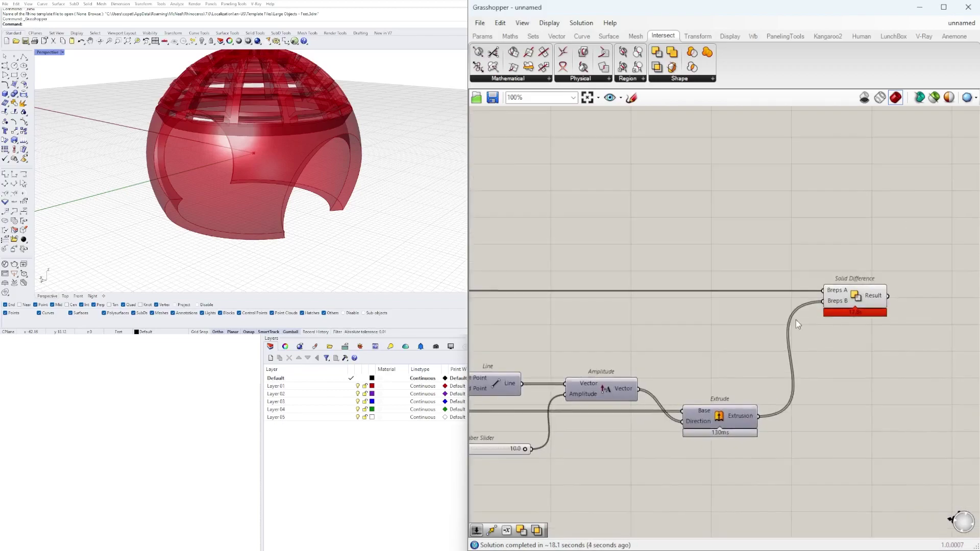
double_click(833, 373)
text(GATE)
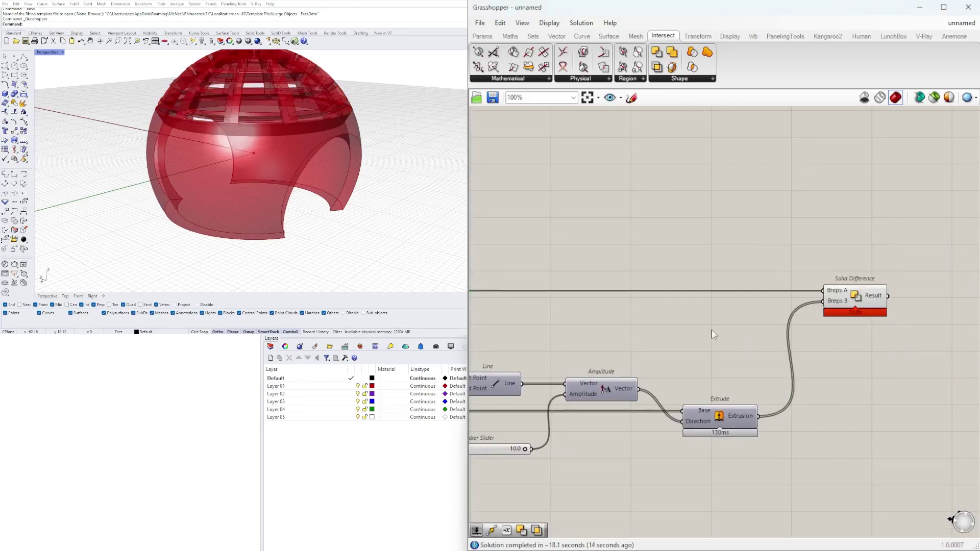
double_click(711, 329)
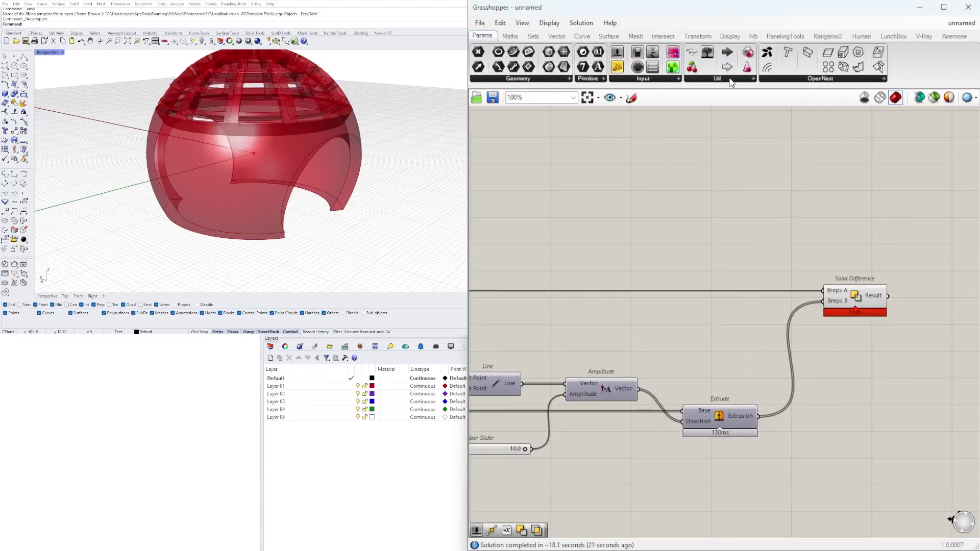
click(730, 79)
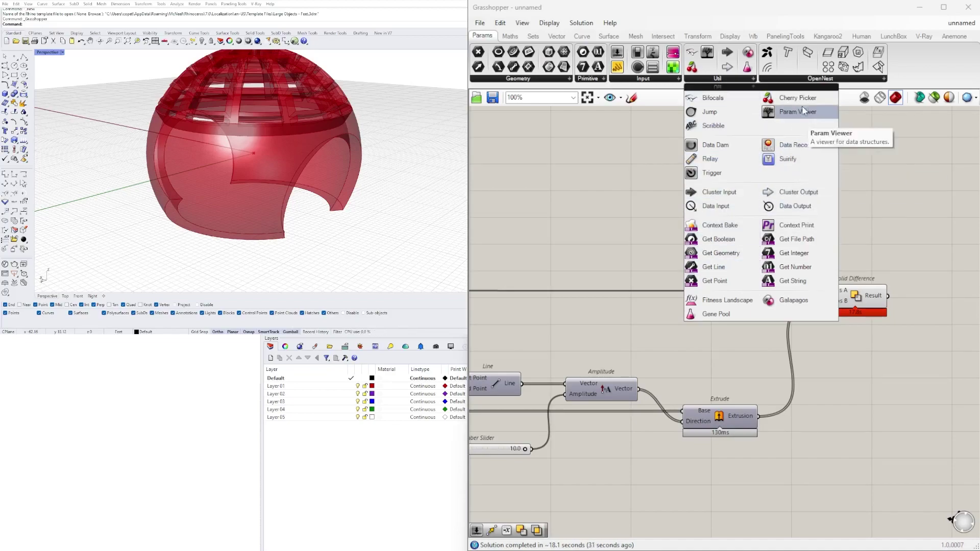
click(647, 77)
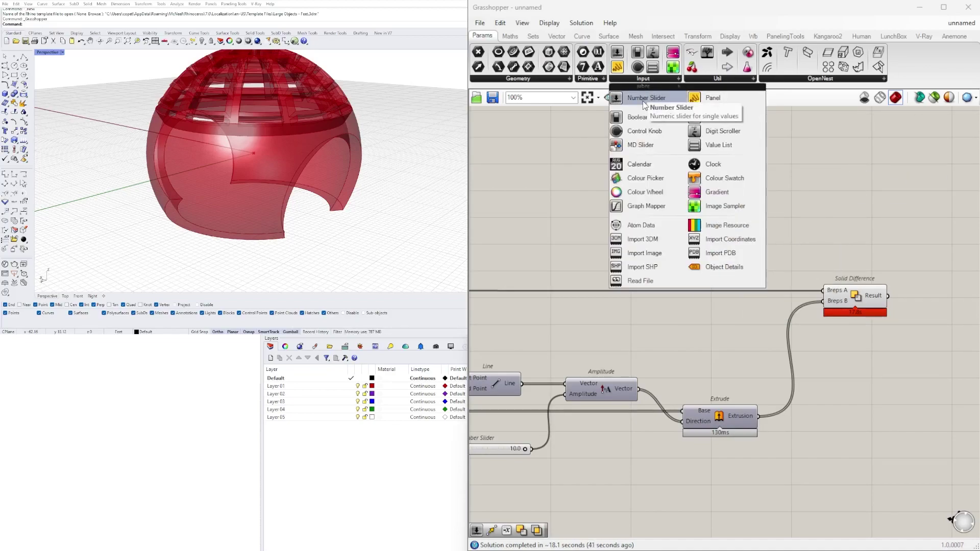
right_drag(811, 257, 764, 235)
Add a Data Dam component to the canvas near the final Solid Difference
double_click(767, 257)
text(data)
double_click(779, 228)
text(dam)
key(Return)
drag(751, 225, 812, 258)
Route the Extrude component's extrusion through the Data Dam into Breps B of the final Solid Difference
click(724, 78)
drag(765, 285, 828, 288)
drag(769, 253, 740, 323)
drag(660, 407, 721, 320)
drag(792, 320, 789, 294)
drag(824, 288, 856, 287)
drag(756, 321, 738, 374)
Turn on the previews of the Extrude component and the Solid Intersection that yields the dome's top part
right_drag(725, 349, 896, 336)
right_click(810, 392)
click(825, 411)
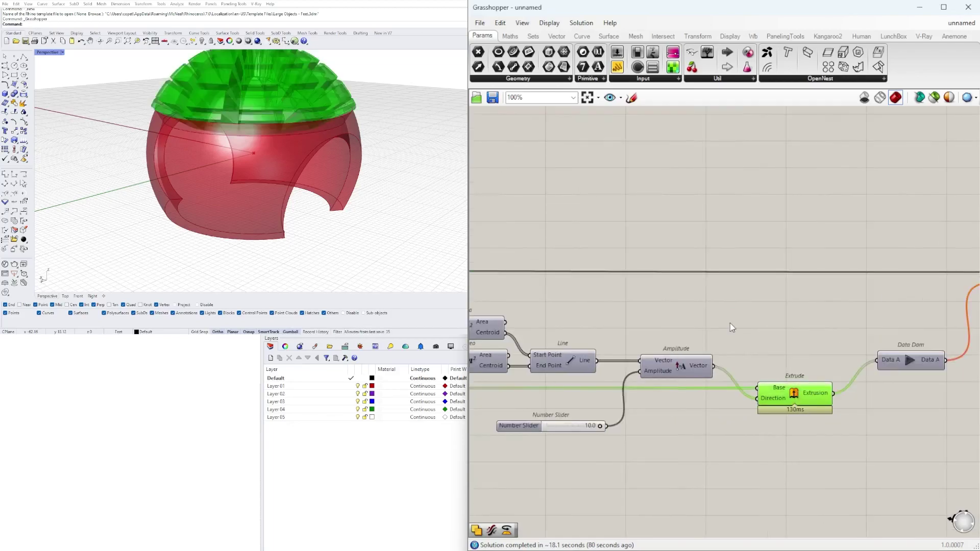
scroll(740, 330, down, 3)
scroll(607, 321, up, 5)
right_click(614, 337)
click(627, 356)
Lower the first Offset Surface's distance slider to 3.0 and reduce the slider driving the extrusion's amplitude
right_drag(349, 110, 325, 118)
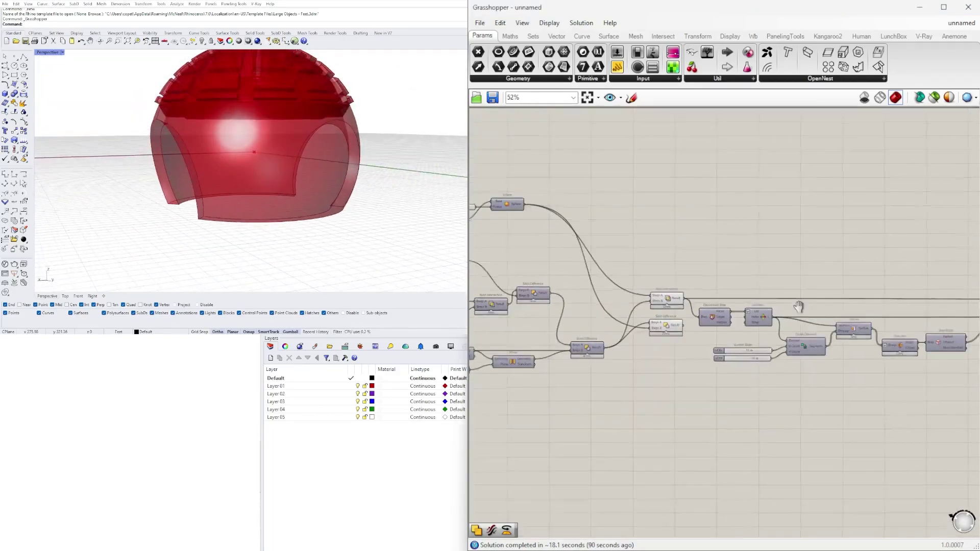
scroll(660, 351, up, 4)
drag(770, 357, 695, 332)
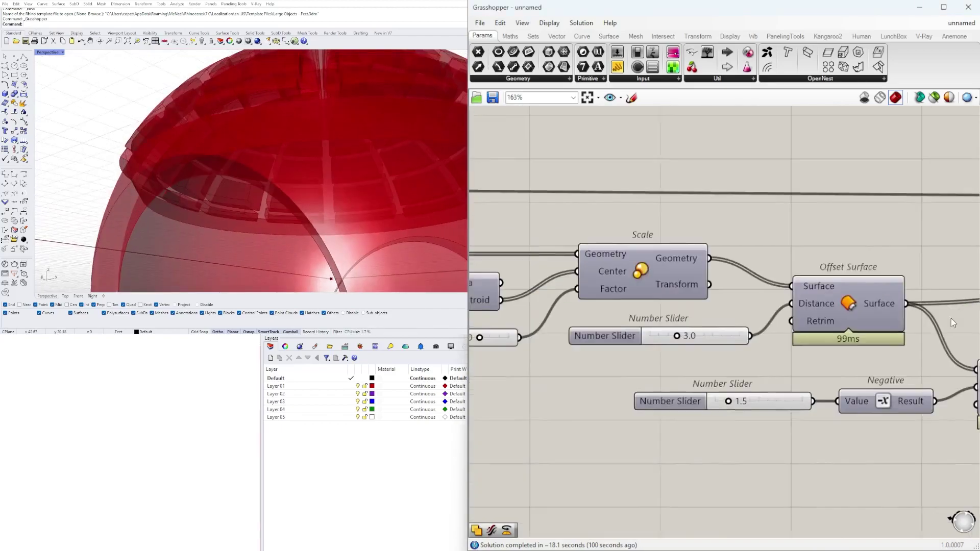
scroll(764, 313, up, 4)
drag(744, 312, 663, 321)
right_drag(255, 164, 167, 174)
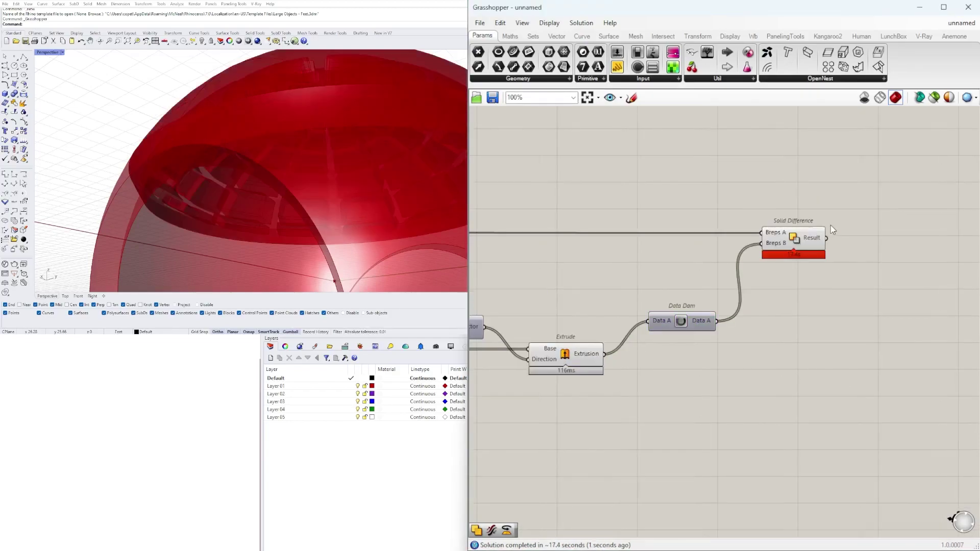
Bake the final Solid Difference result, move the baked solid above the dome to inspect it, and delete it
click(796, 236)
drag(327, 226, 291, 102)
click(48, 52)
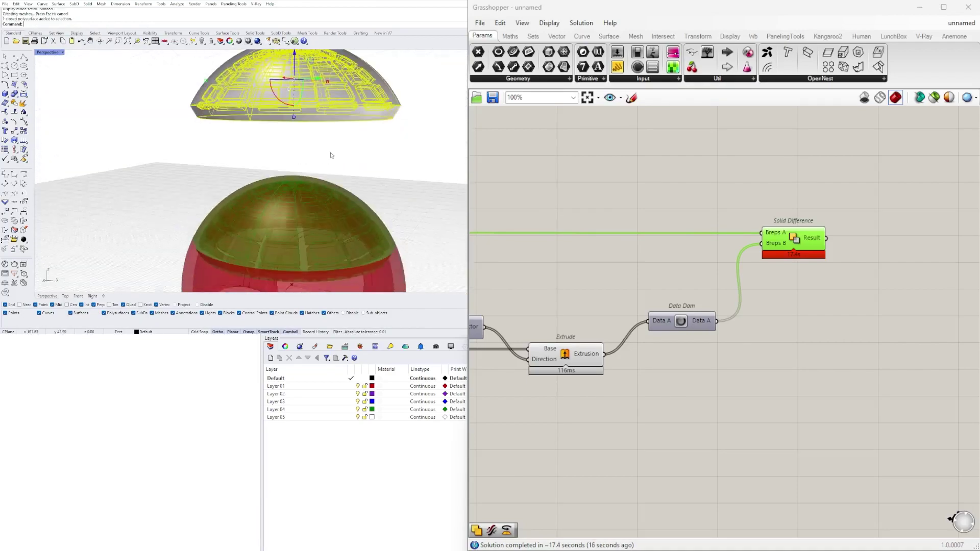
key(Delete)
Name the distance slider of the first Offset Surface PATTERN OFFSET
right_click(562, 353)
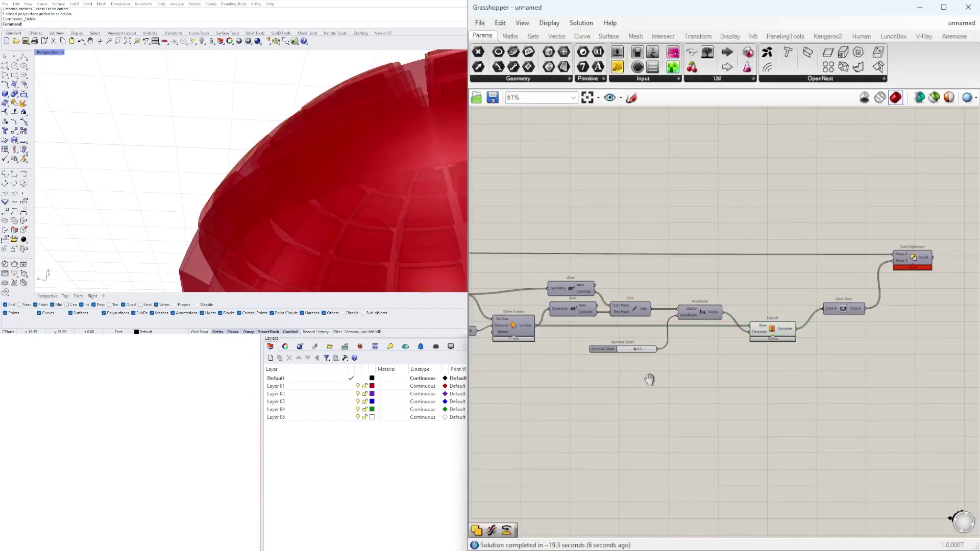
scroll(649, 379, up, 5)
right_click(664, 312)
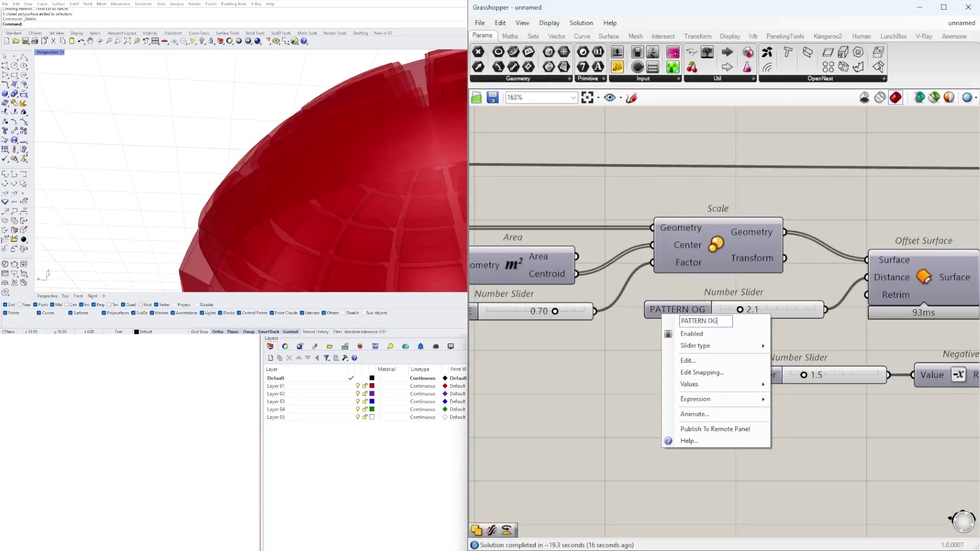
key(BackSpace)
text(FFSET)
key(Return)
Check which surfaces the second Offset Surface produces by showing its preview and hiding it again
right_drag(743, 429, 479, 437)
right_click(848, 369)
click(874, 389)
right_click(838, 363)
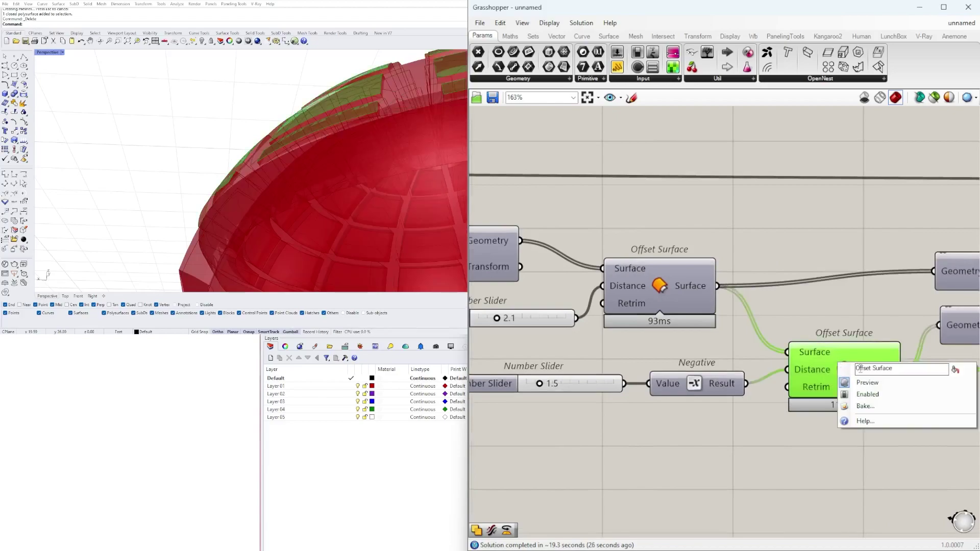
click(866, 382)
Name the slider feeding the Negative component of the second Offset Surface PATTERN OFFSET
right_drag(592, 429, 746, 437)
right_click(628, 388)
text(PATTERN OFFSET)
key(Return)
Rename the number slider feeding the Amplitude component of the extrusion direction
scroll(725, 388, down, 5)
scroll(811, 344, up, 4)
click(653, 383)
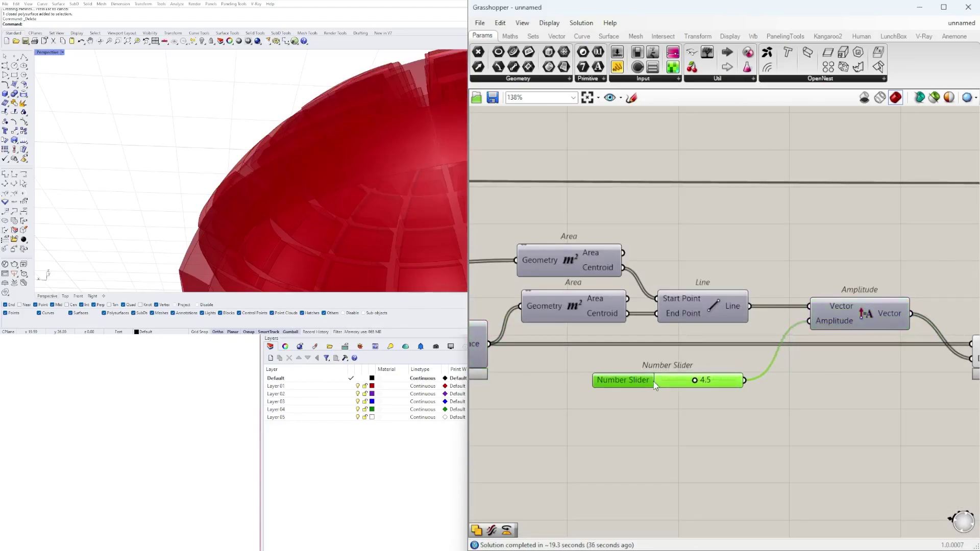
drag(652, 381, 660, 376)
right_click(654, 378)
key(Return)
Examine the whole dome and review the solid boolean components that shape its openings
scroll(817, 414, down, 4)
right_drag(816, 413, 818, 453)
right_drag(633, 434, 931, 407)
click(909, 319)
click(906, 350)
right_drag(306, 153, 258, 245)
scroll(336, 163, down, 8)
scroll(258, 244, up, 2)
click(885, 433)
right_drag(886, 434, 631, 373)
scroll(630, 373, down, 3)
scroll(746, 330, up, 3)
click(792, 328)
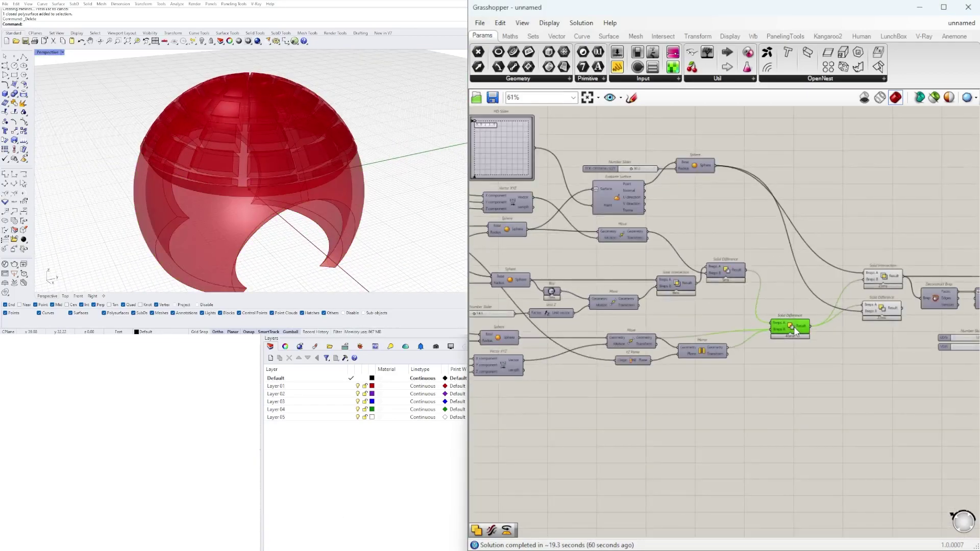
Reposition the top-opening Sphere component on the canvas, lower and farther from the Evaluate Surface component
scroll(750, 325, up, 2)
scroll(699, 341, down, 1)
right_drag(699, 341, 713, 366)
drag(743, 200, 767, 255)
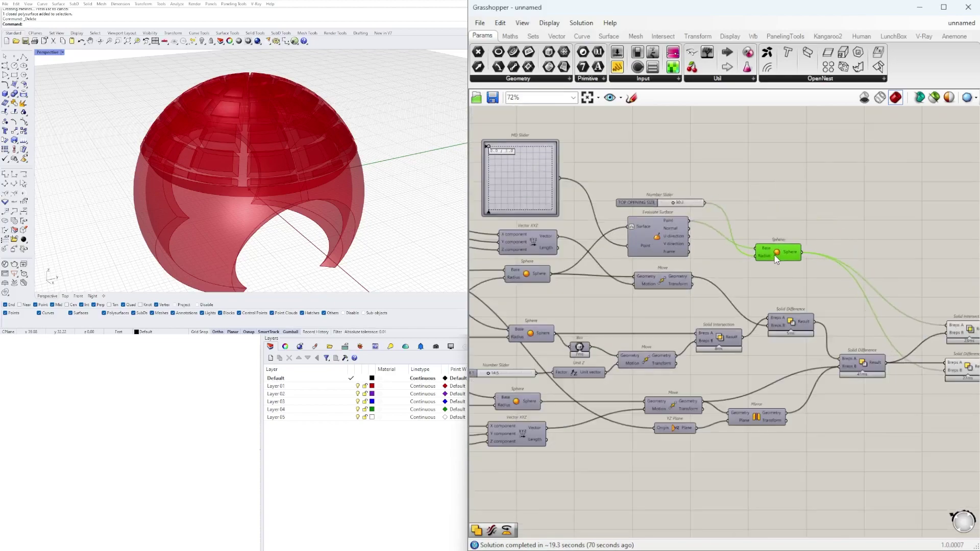
Review the layout of the whole definition from the boolean operations through the panel components to the final Solid Difference
scroll(798, 180, down, 2)
right_drag(839, 416, 663, 388)
scroll(765, 377, up, 5)
click(656, 326)
click(710, 357)
scroll(710, 352, down, 7)
right_drag(944, 373, 779, 341)
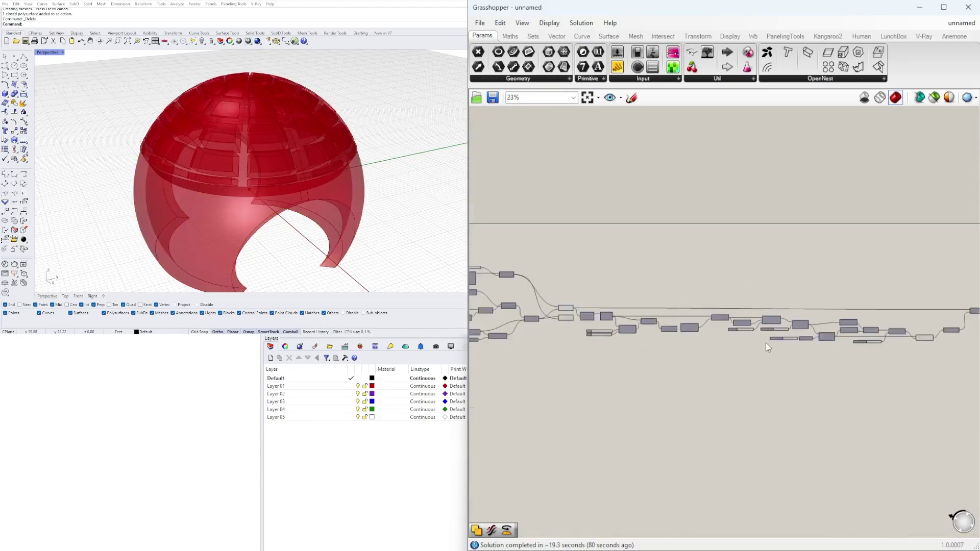
scroll(779, 342, down, 5)
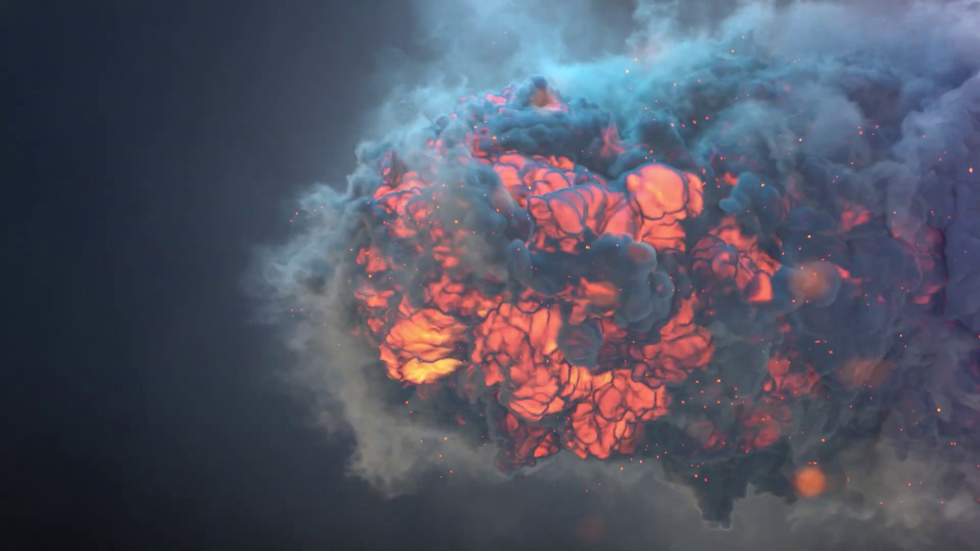